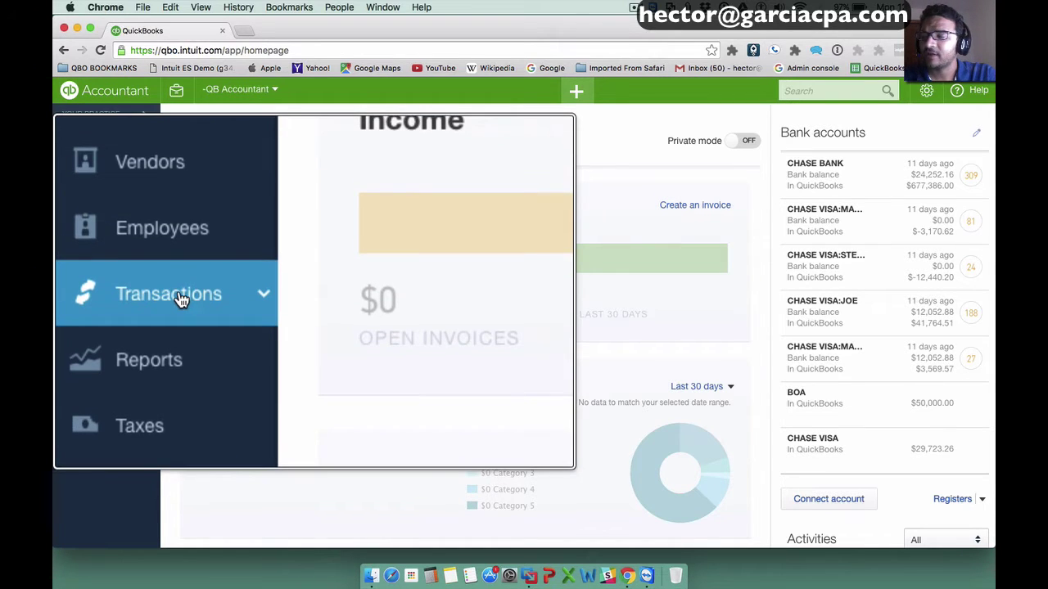
# - Open the Banking page listing bank and credit card transactions
pyautogui.rightClick(106, 294)
pyautogui.click(95, 294)
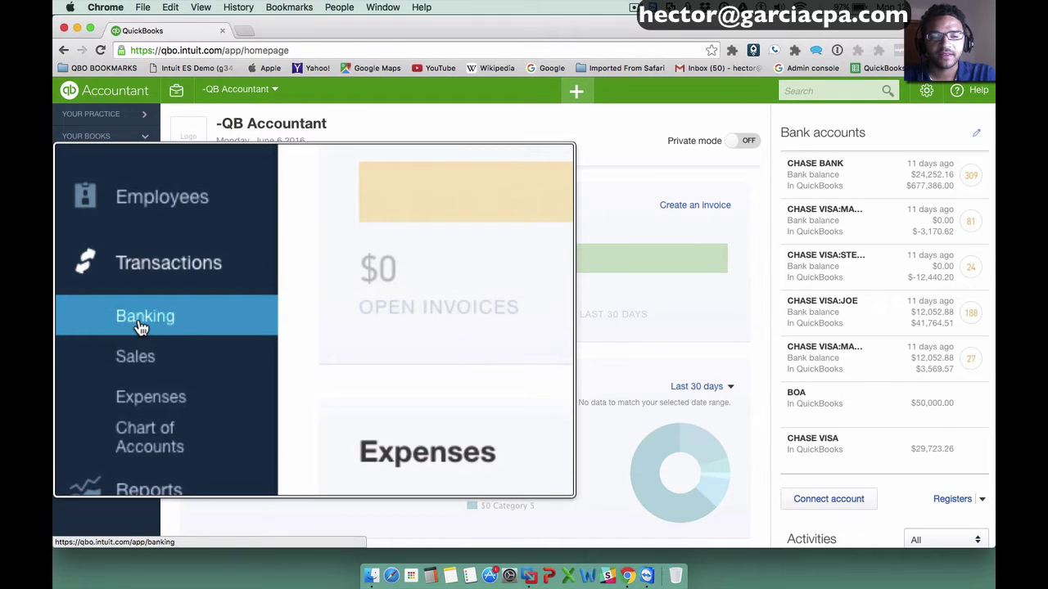
pyautogui.click(94, 319)
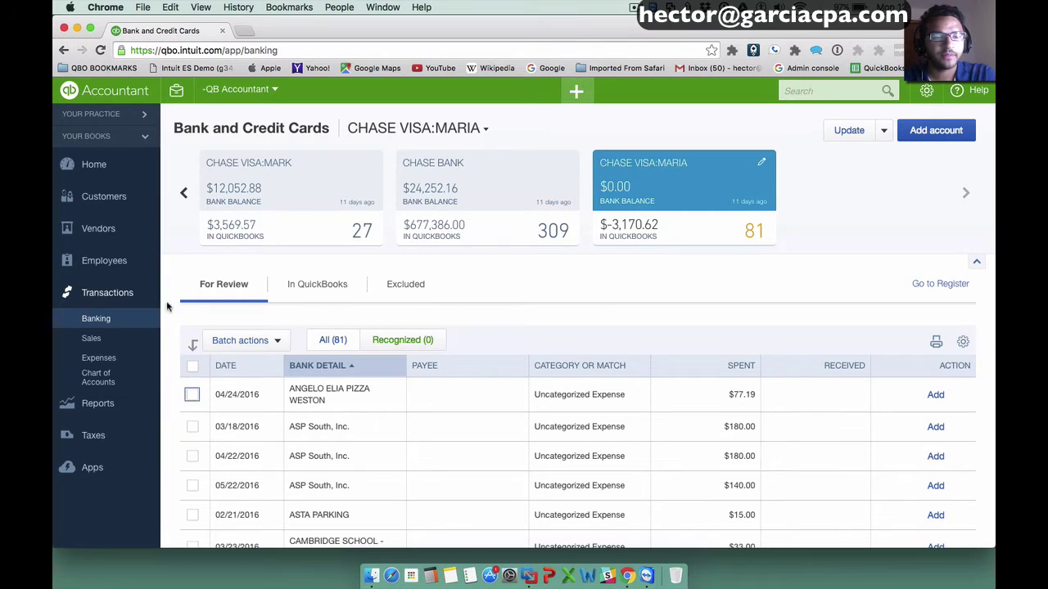
# - View the vendor list and return to the bank and credit card transactions
pyautogui.click(99, 235)
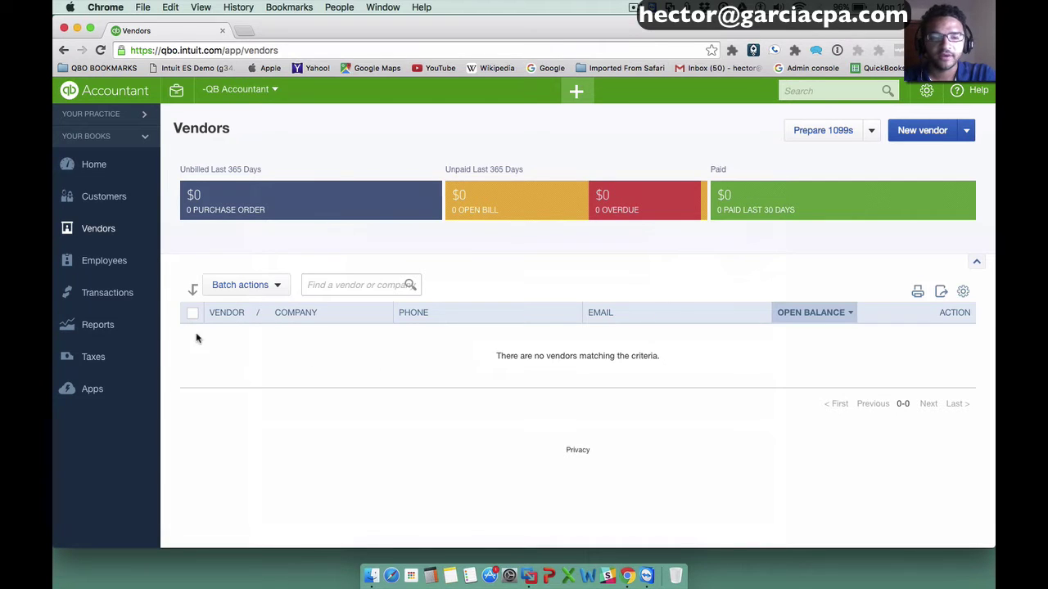
pyautogui.moveTo(94, 291)
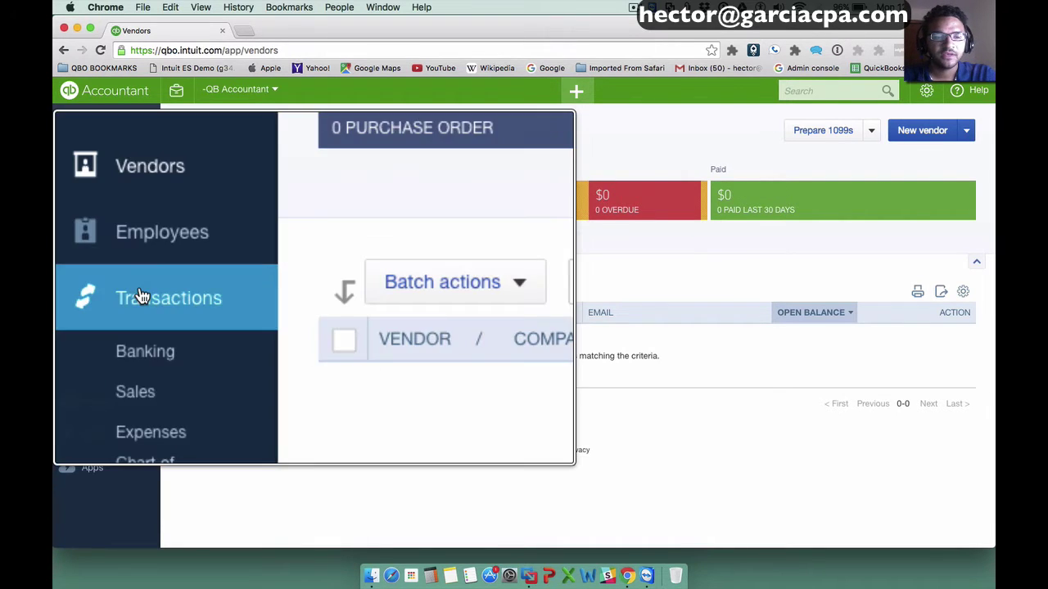
pyautogui.click(115, 318)
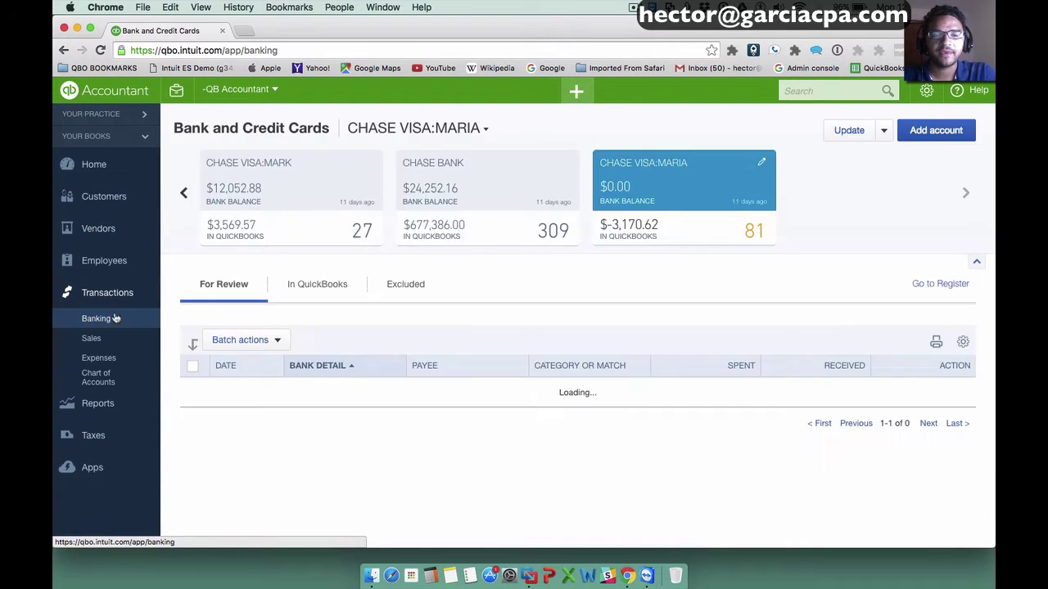
# - Display the for-review transactions of the second Chase Visa sub-account and collapse the account cards
pyautogui.click(187, 193)
pyautogui.click(187, 193)
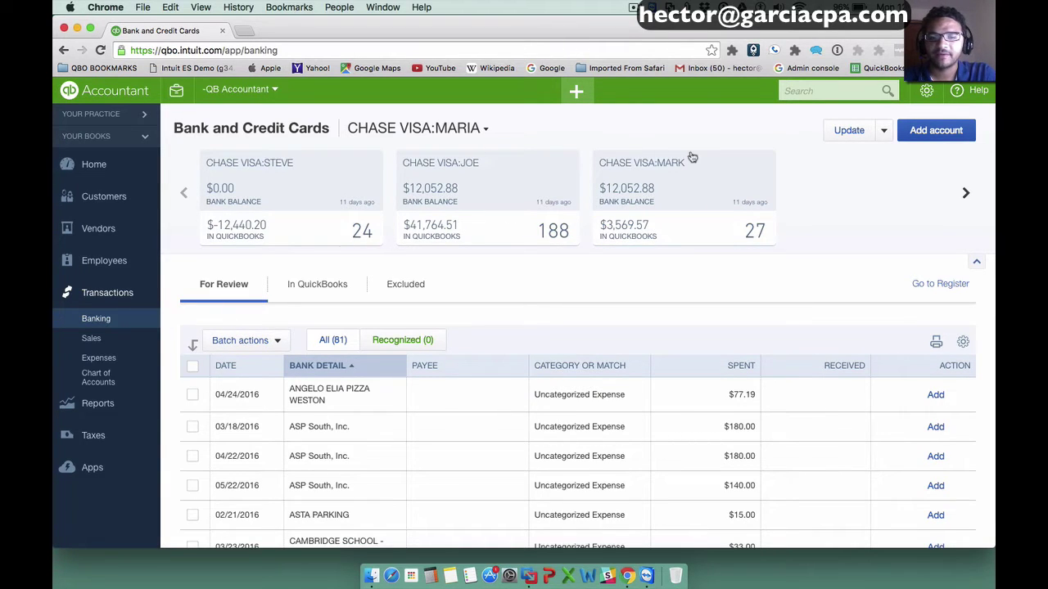
pyautogui.click(456, 191)
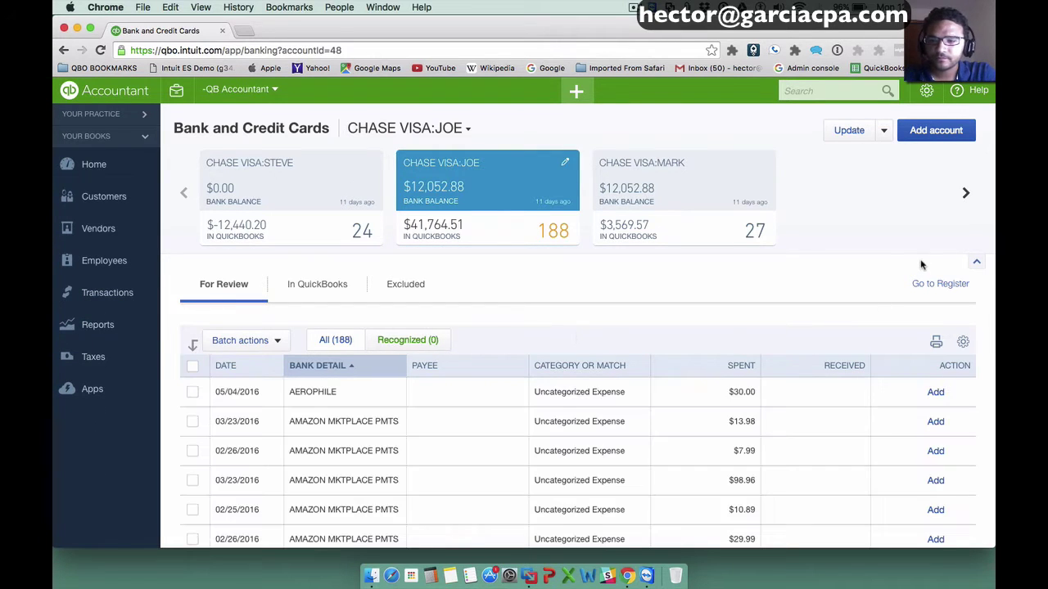
pyautogui.click(978, 264)
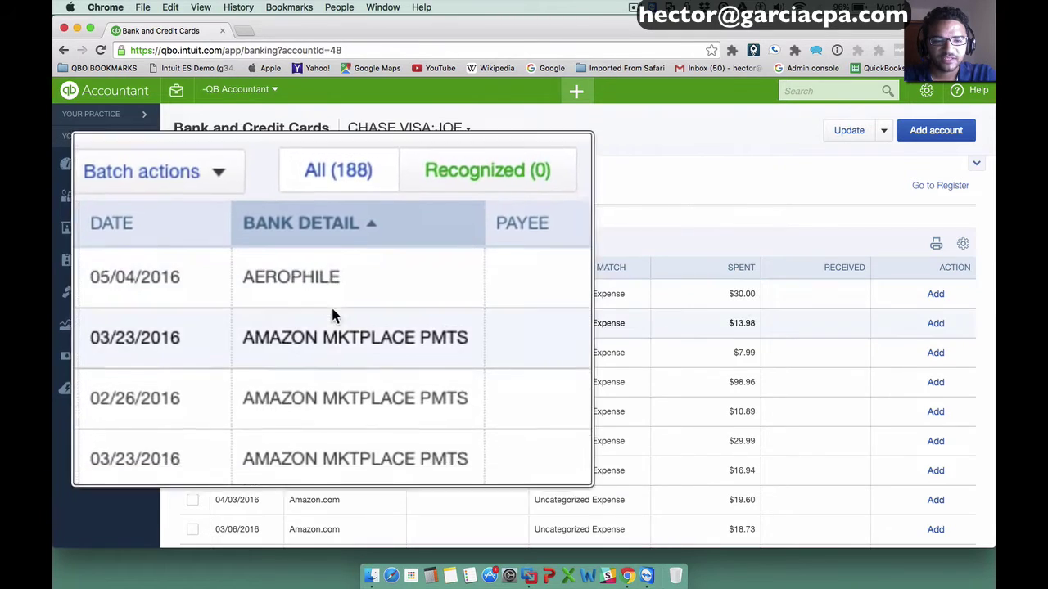
# - Look over the uncategorized Amazon transactions and open the page for managing bank rules
pyautogui.scroll(-5, 352, 468)
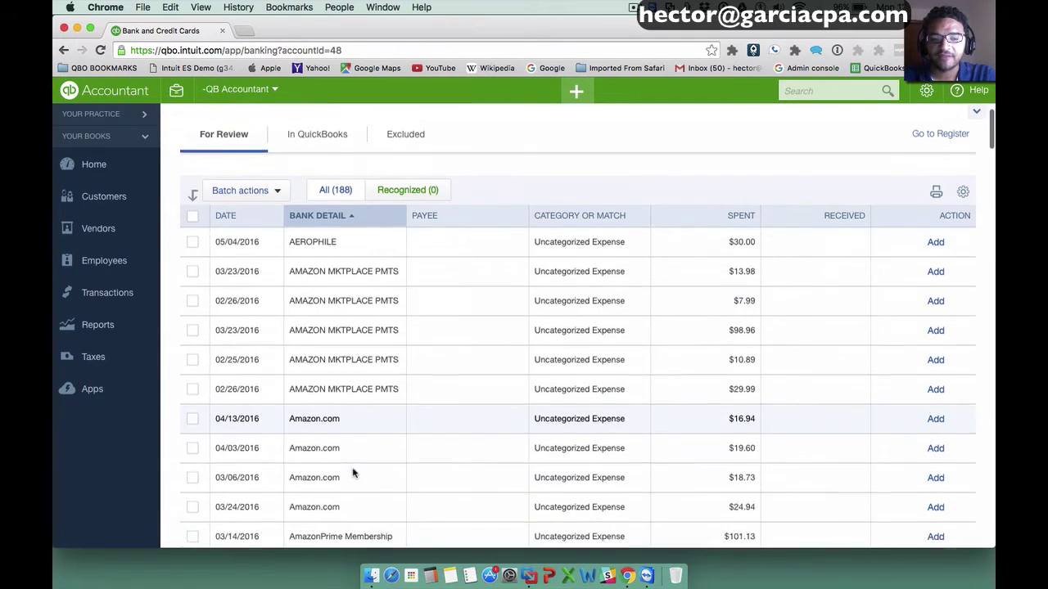
pyautogui.scroll(5, 352, 471)
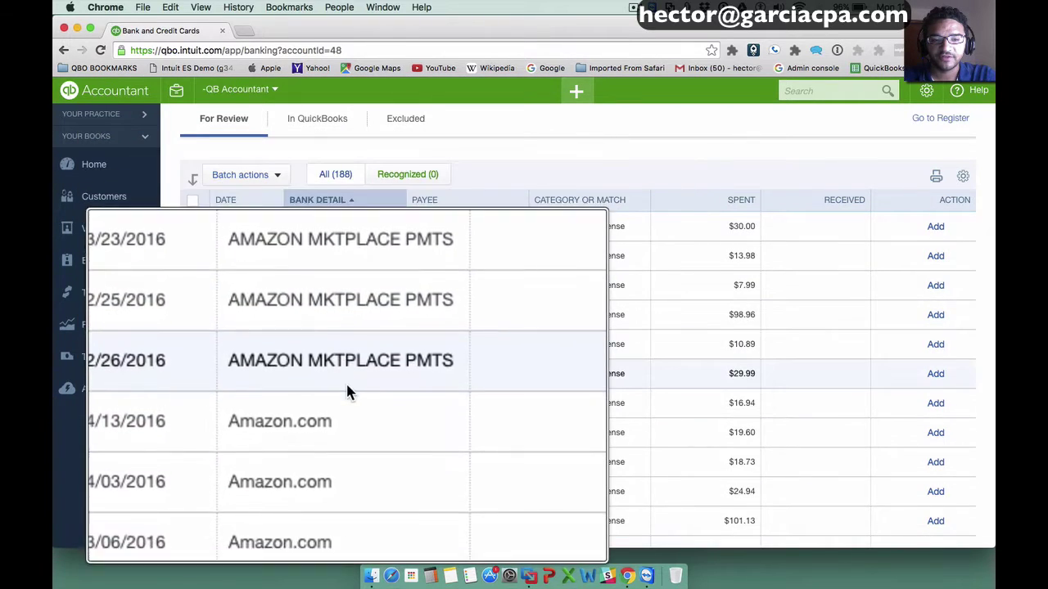
pyautogui.scroll(-1, 345, 381)
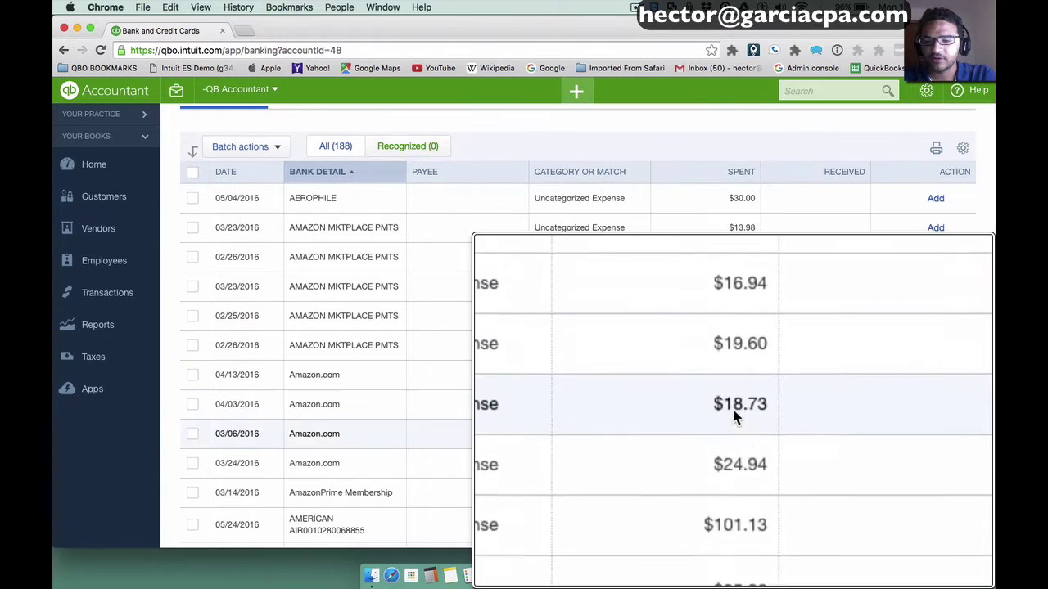
pyautogui.scroll(3, 673, 330)
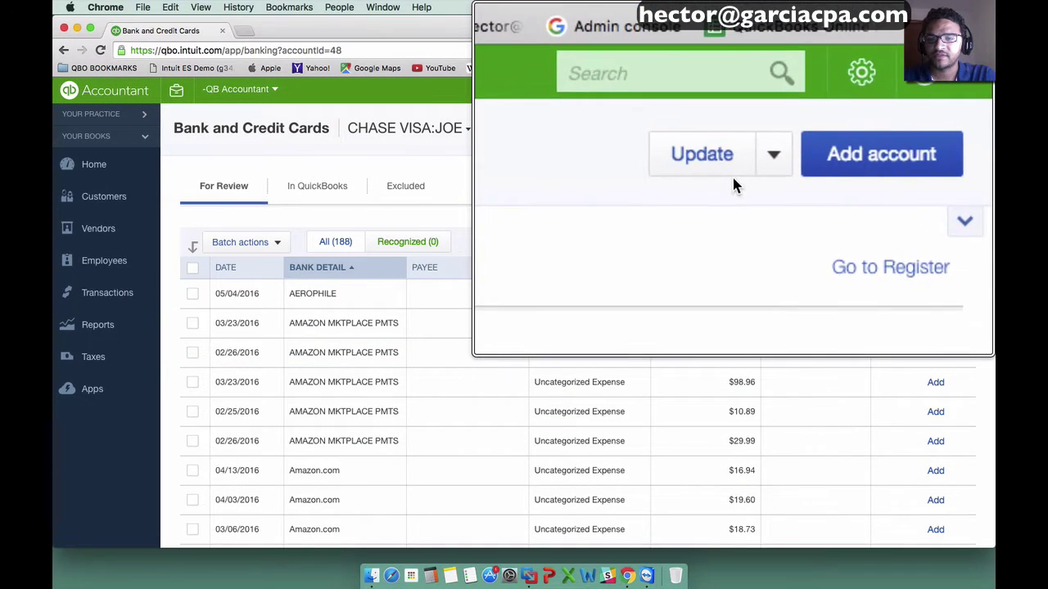
pyautogui.rightClick(885, 133)
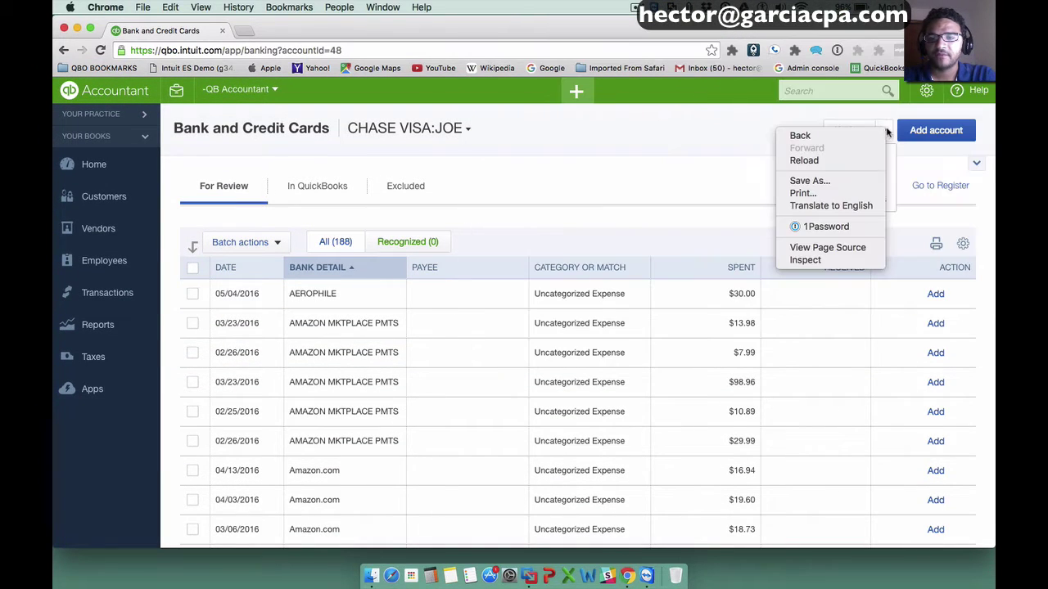
pyautogui.click(891, 131)
pyautogui.click(887, 132)
pyautogui.click(886, 131)
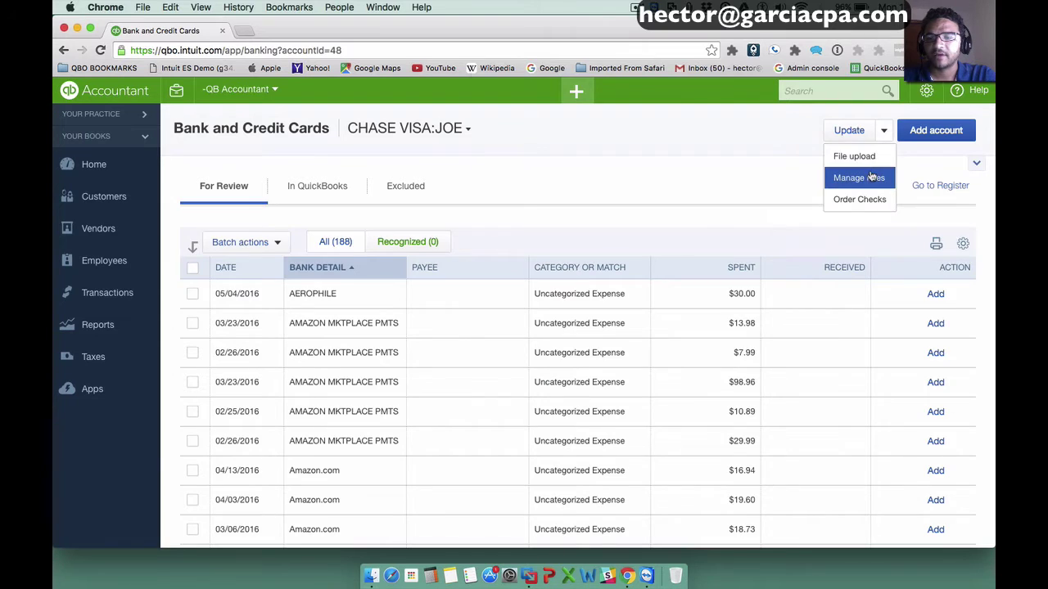
pyautogui.click(869, 177)
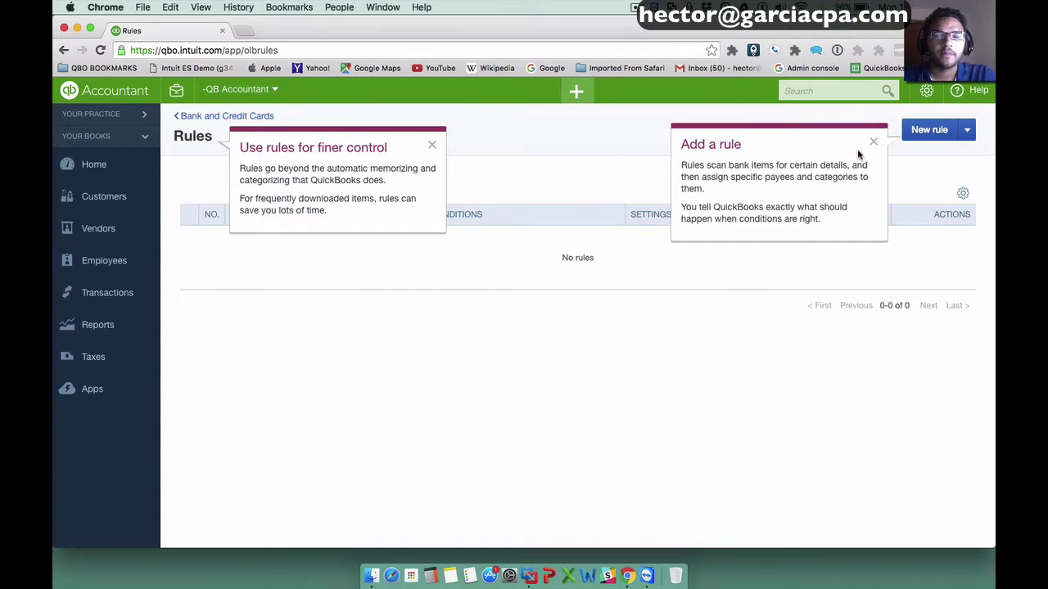
# - Dismiss both introductory tips about rules and start a new rule named Amazon
pyautogui.click(874, 142)
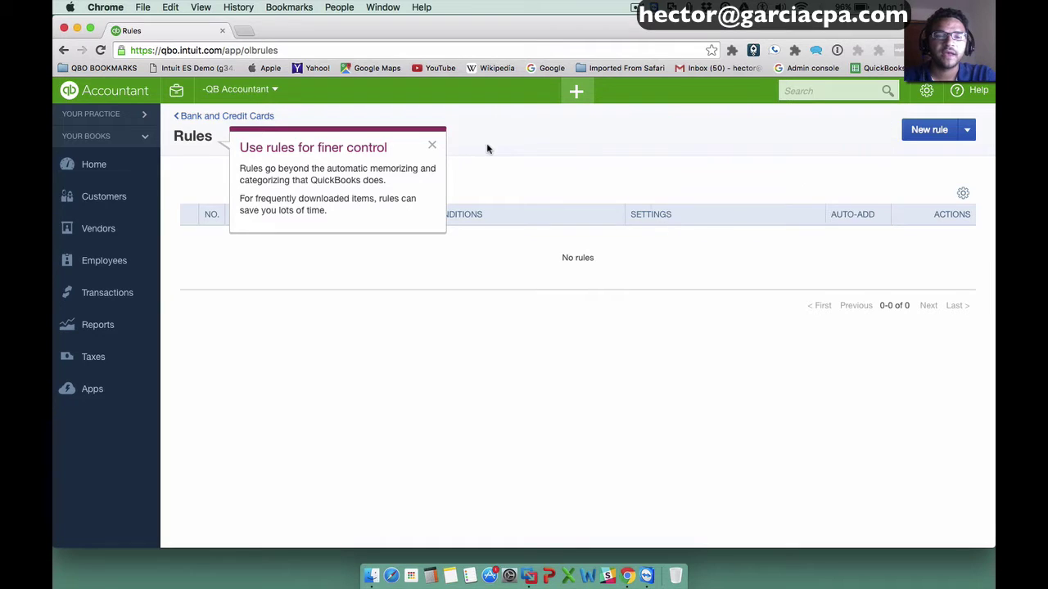
pyautogui.click(433, 148)
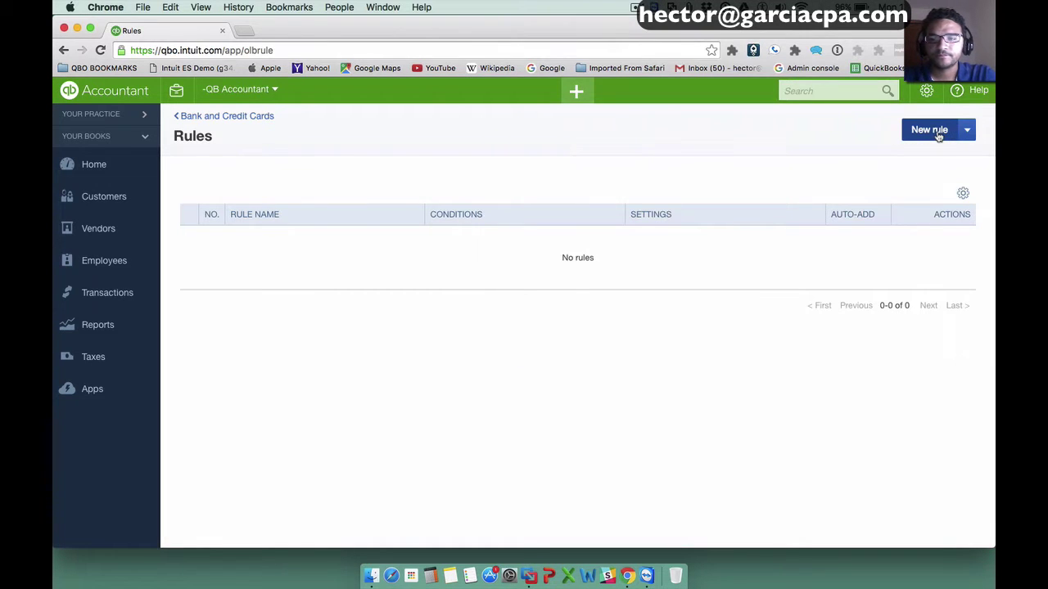
pyautogui.click(937, 131)
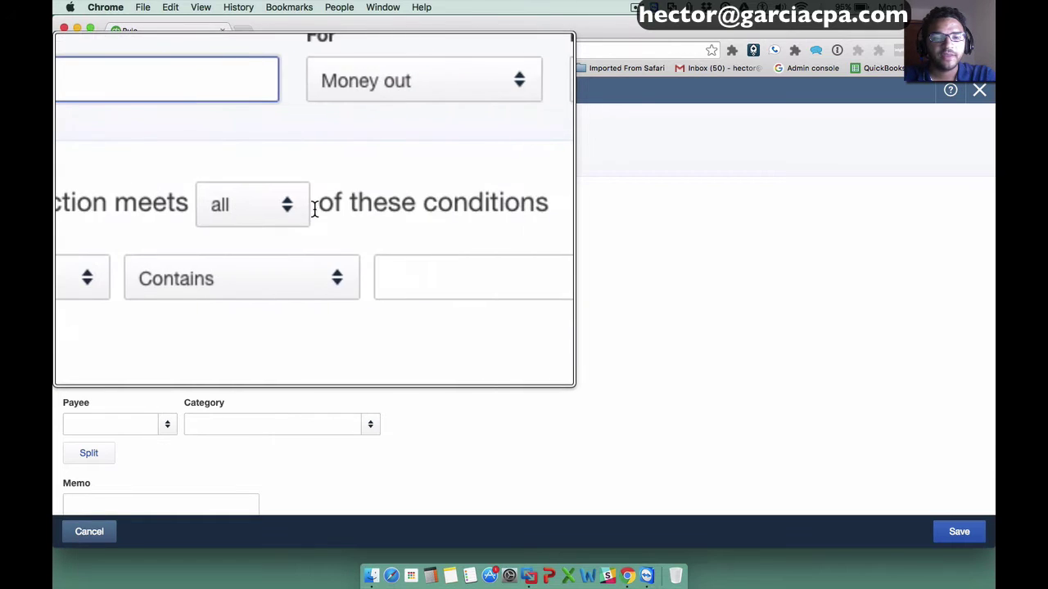
# - Add two extra condition lines to the rule and delete them again
pyautogui.click(240, 207)
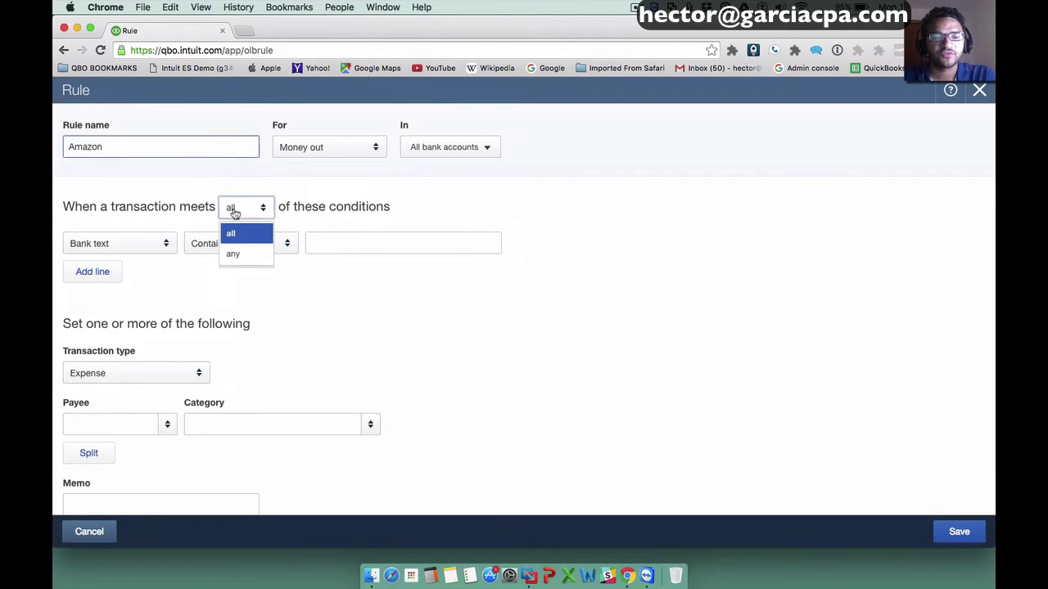
pyautogui.click(100, 272)
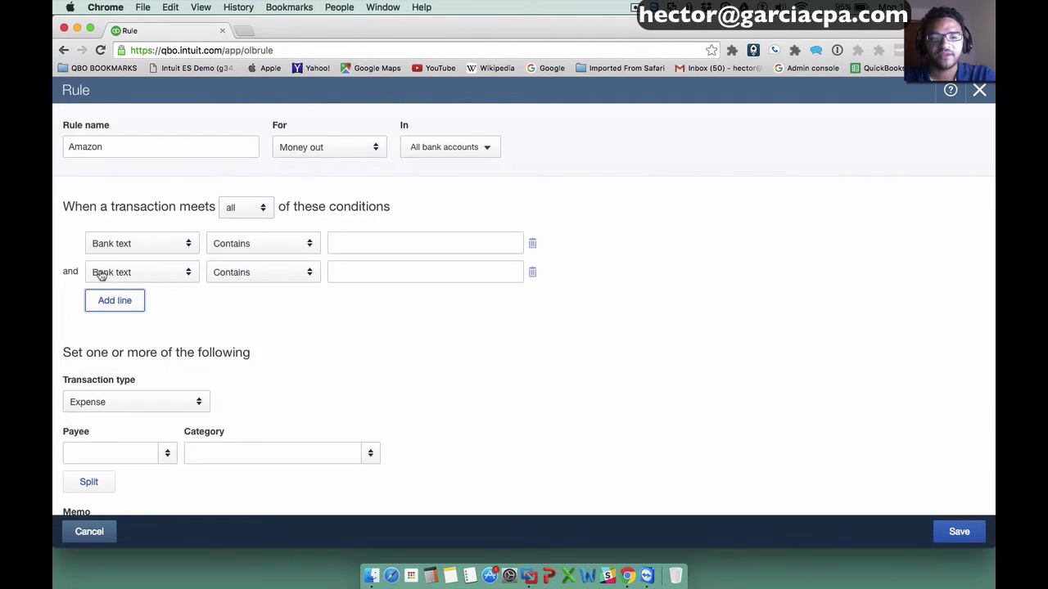
pyautogui.click(116, 301)
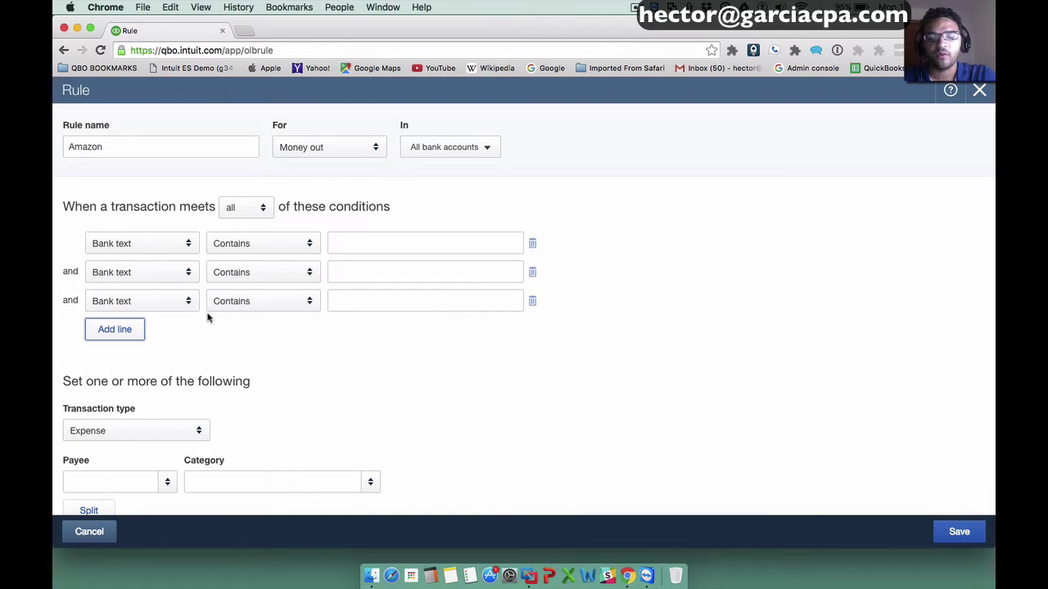
pyautogui.click(532, 301)
pyautogui.click(532, 274)
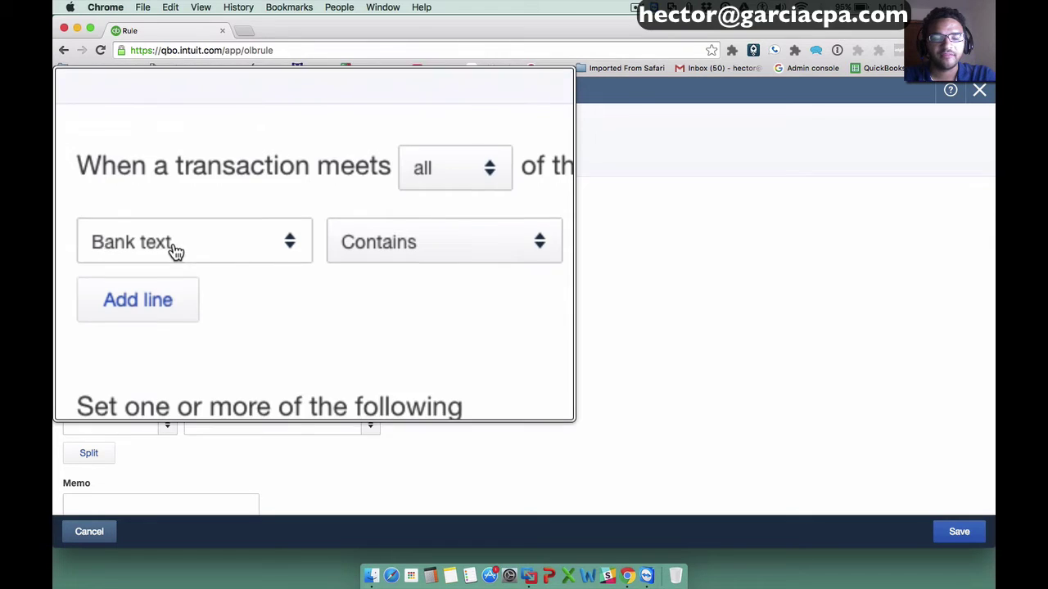
# - Set the condition to bank text containing Amazon and add AMAZON CORP as a new vendor for the payee
pyautogui.click(344, 241)
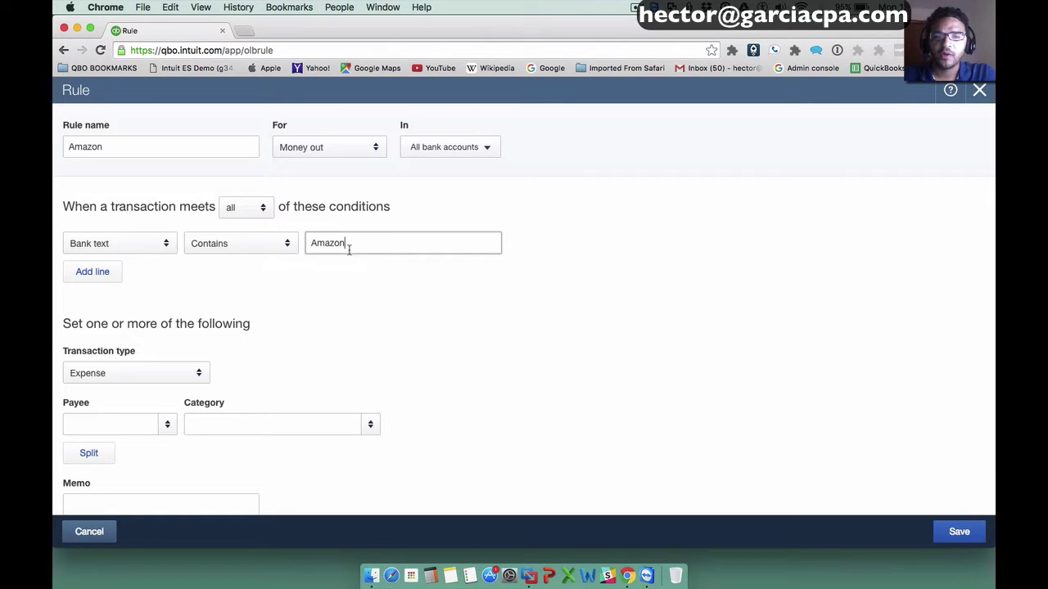
pyautogui.click(151, 423)
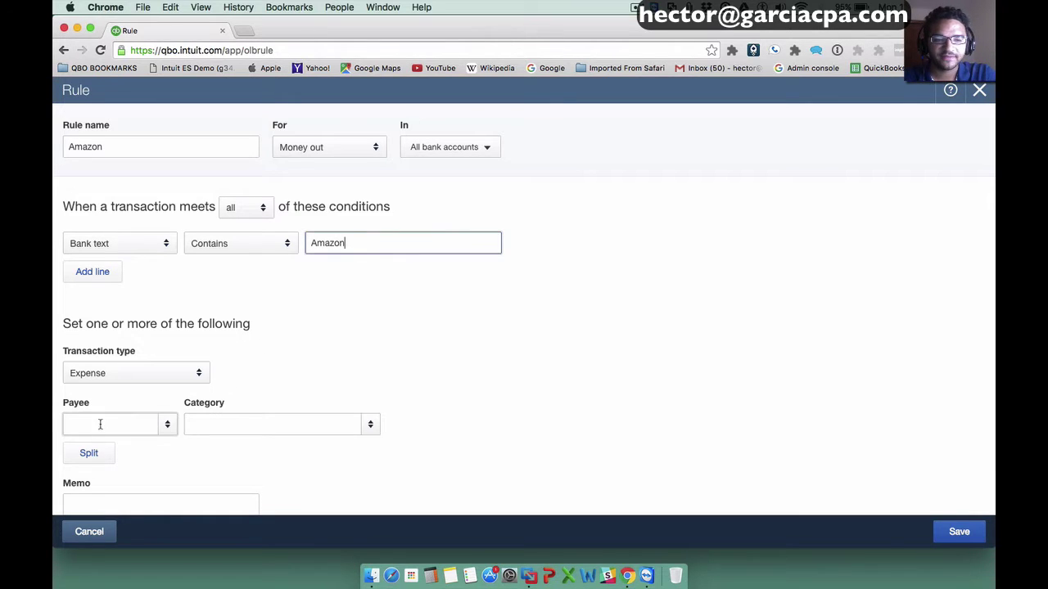
pyautogui.click(168, 426)
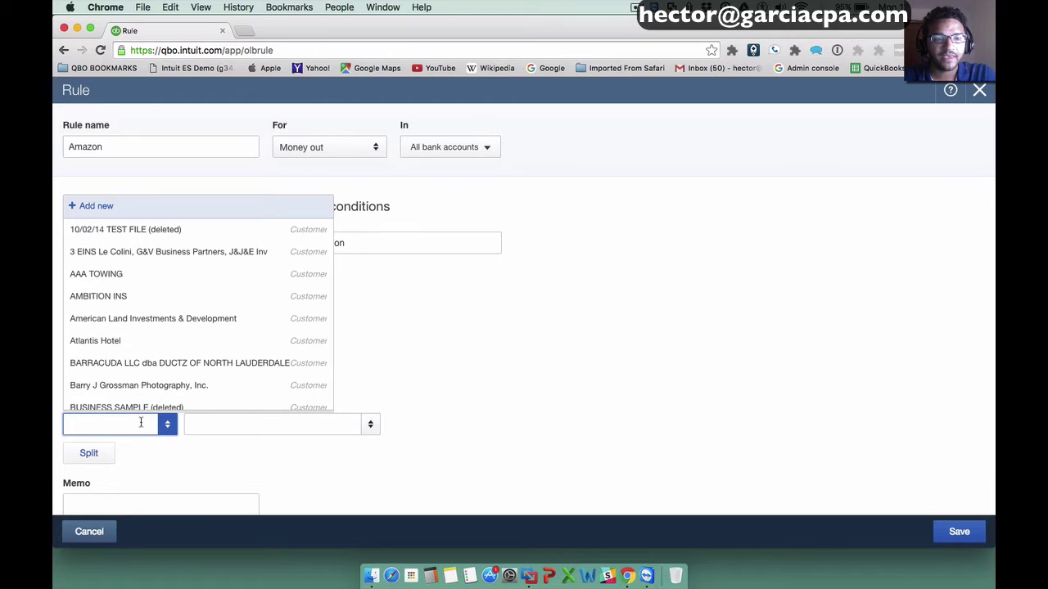
pyautogui.write('ama')
pyautogui.press('BackSpace')
pyautogui.press('BackSpace')
pyautogui.press('BackSpace')
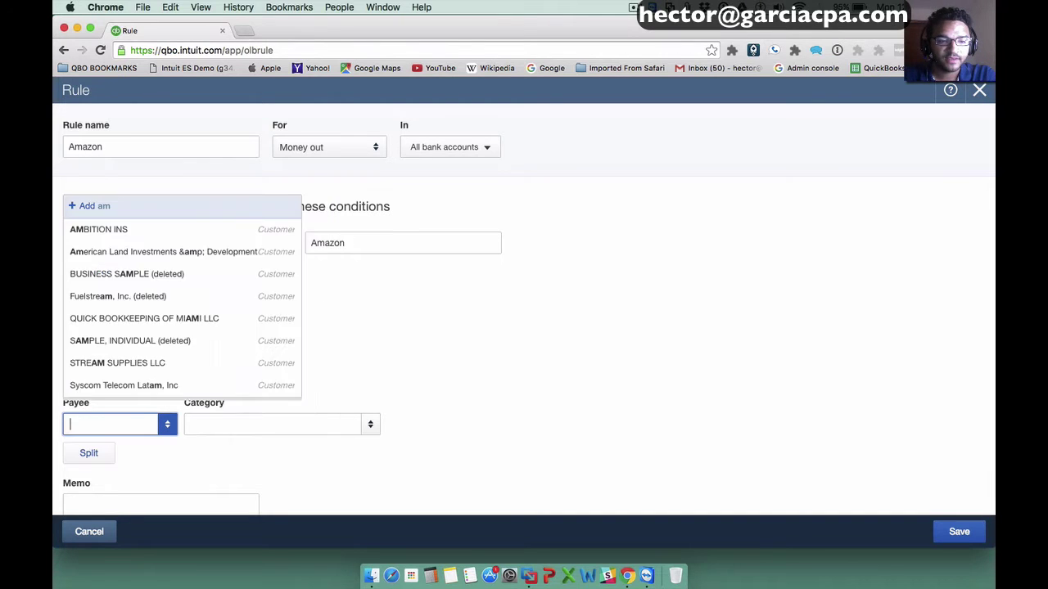
pyautogui.write('AMAZON CORP')
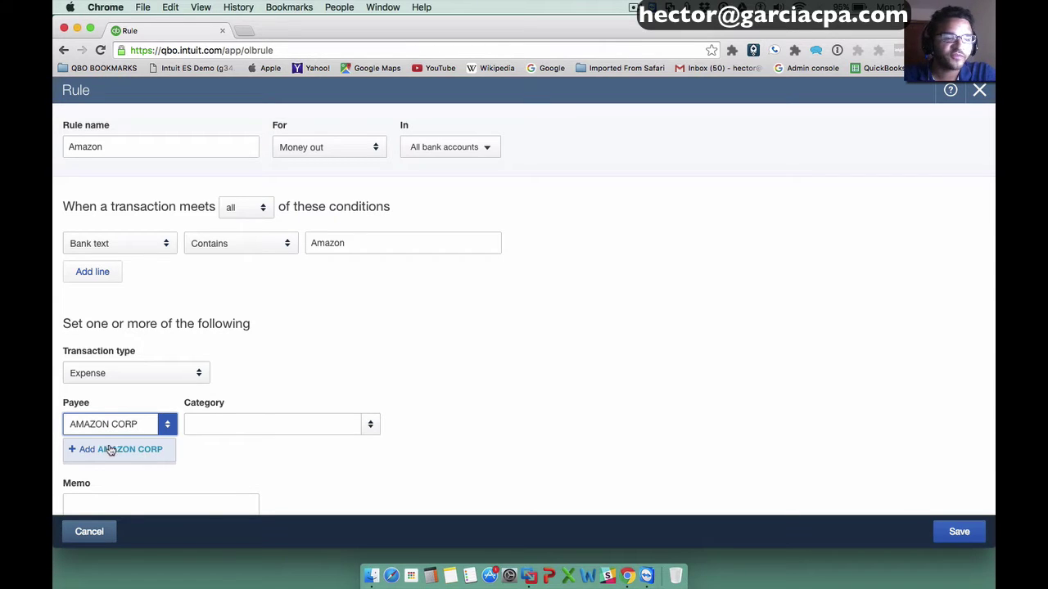
pyautogui.click(110, 449)
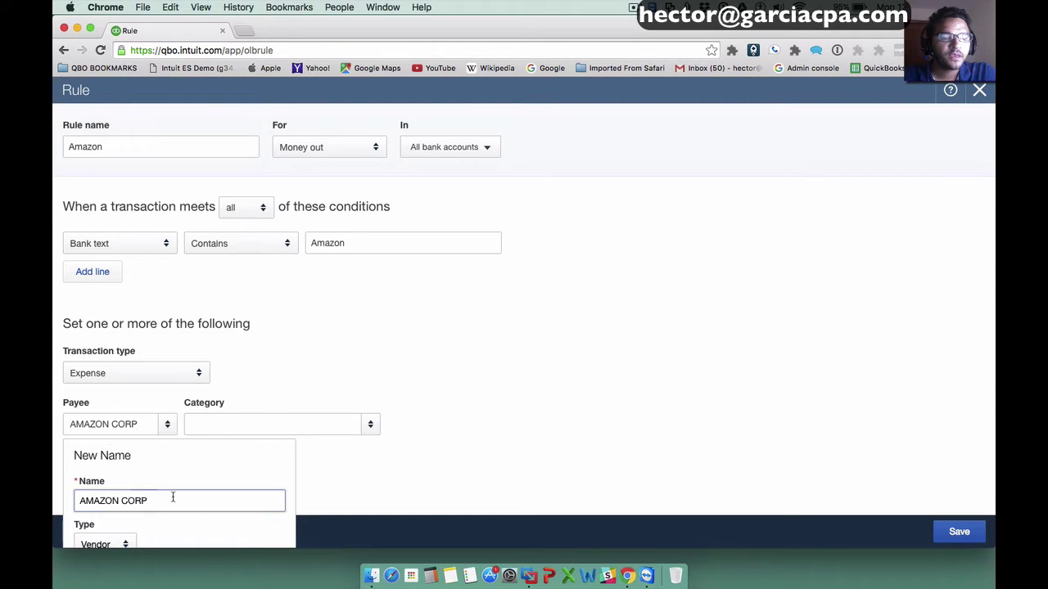
pyautogui.press('Return')
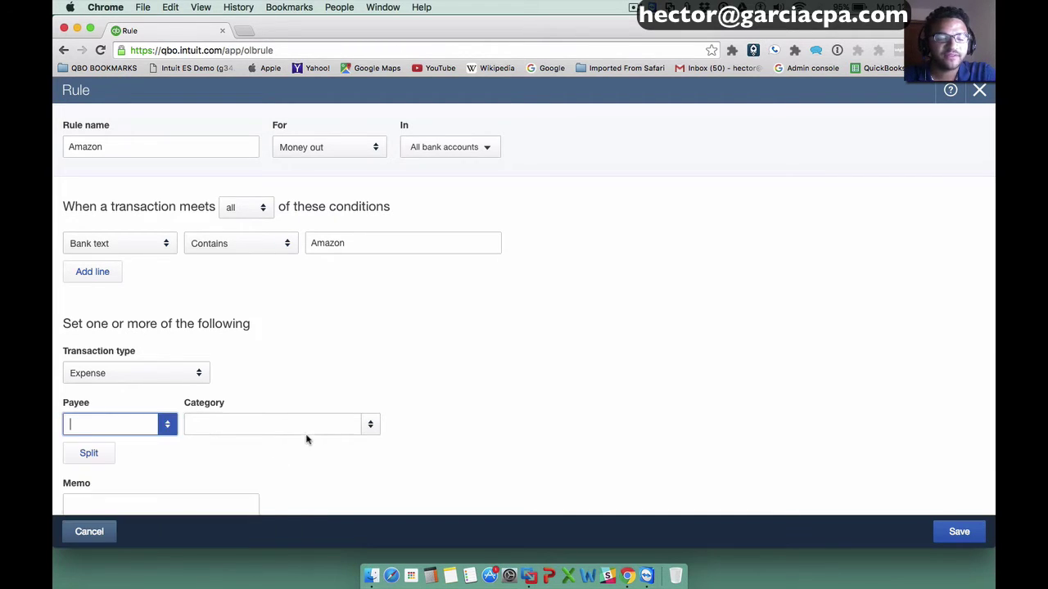
# - Create an Office Supplies expense account with detail type Other Miscellaneous Service Cost for the rule's category
pyautogui.click(226, 426)
pyautogui.write('offi')
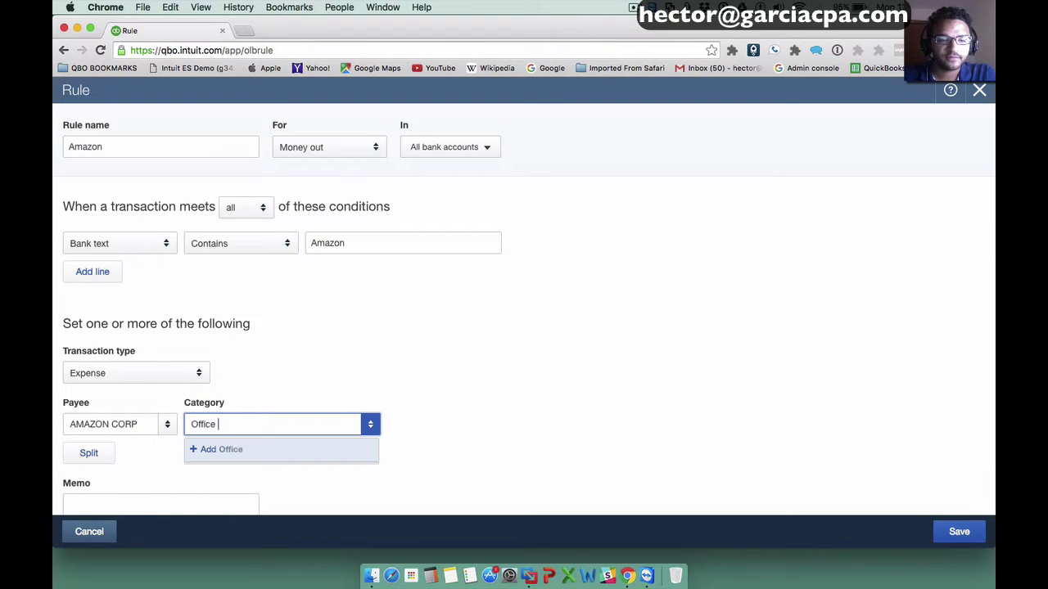
pyautogui.write('ce Supplies')
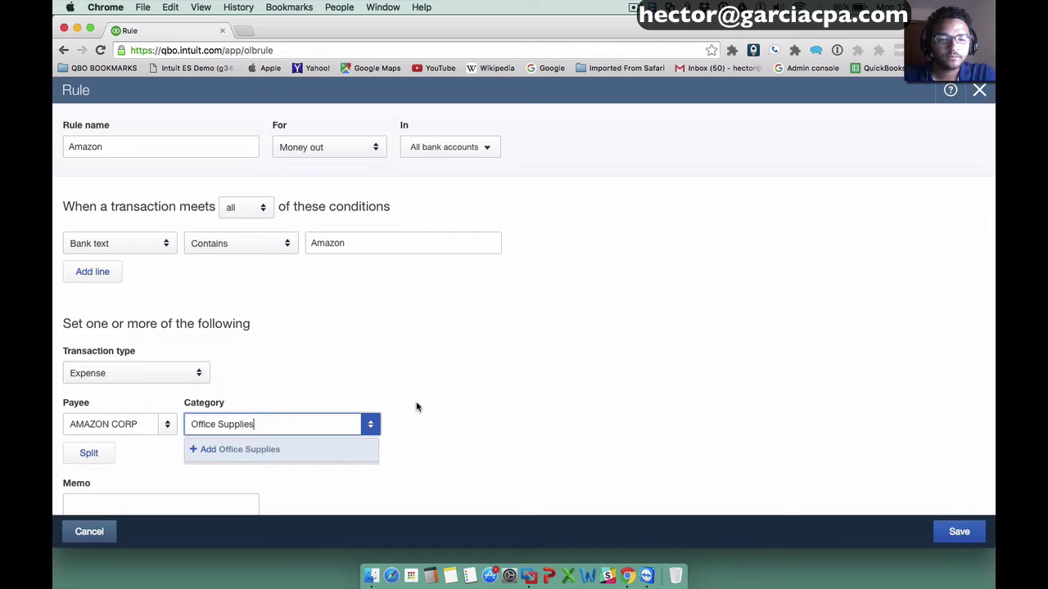
pyautogui.click(262, 454)
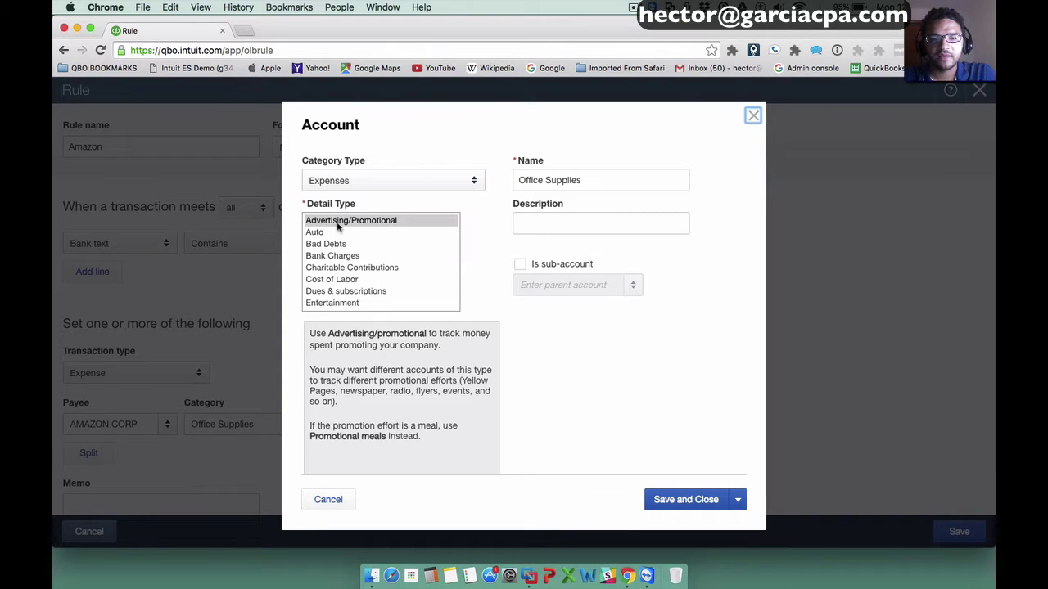
pyautogui.scroll(-5, 402, 297)
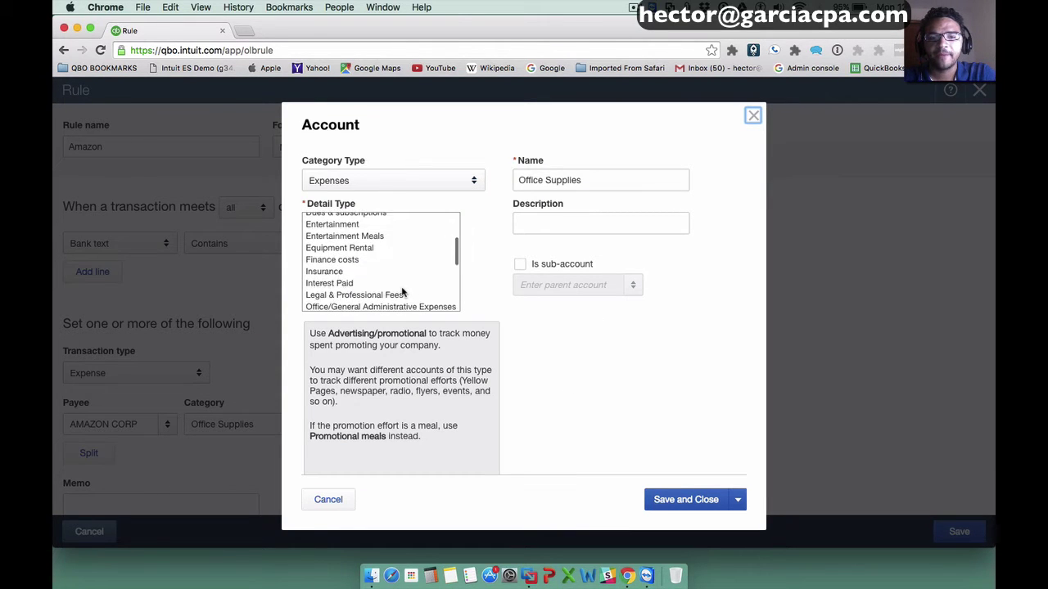
pyautogui.click(370, 281)
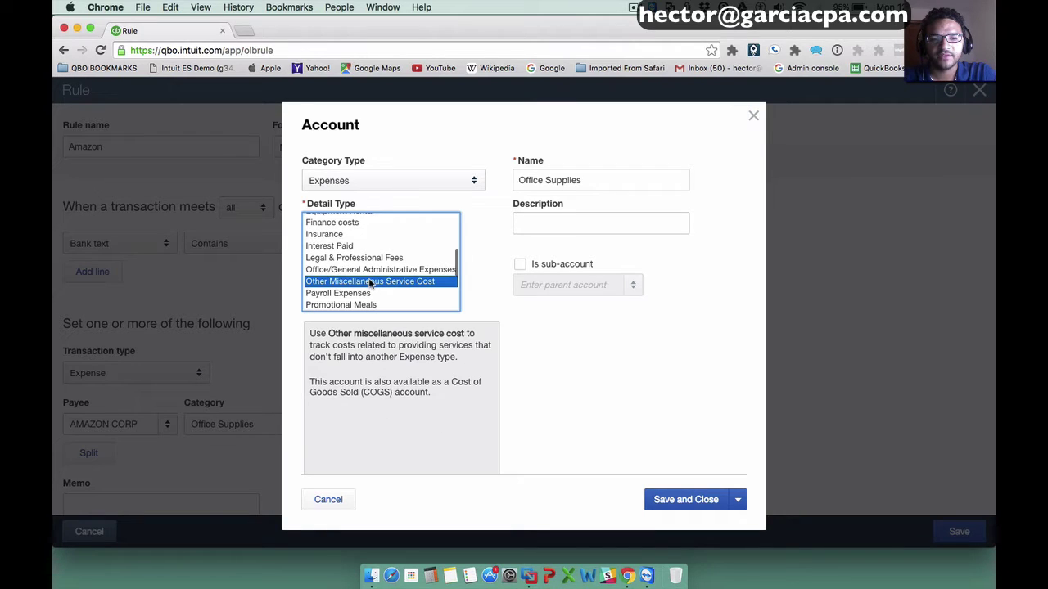
pyautogui.click(700, 502)
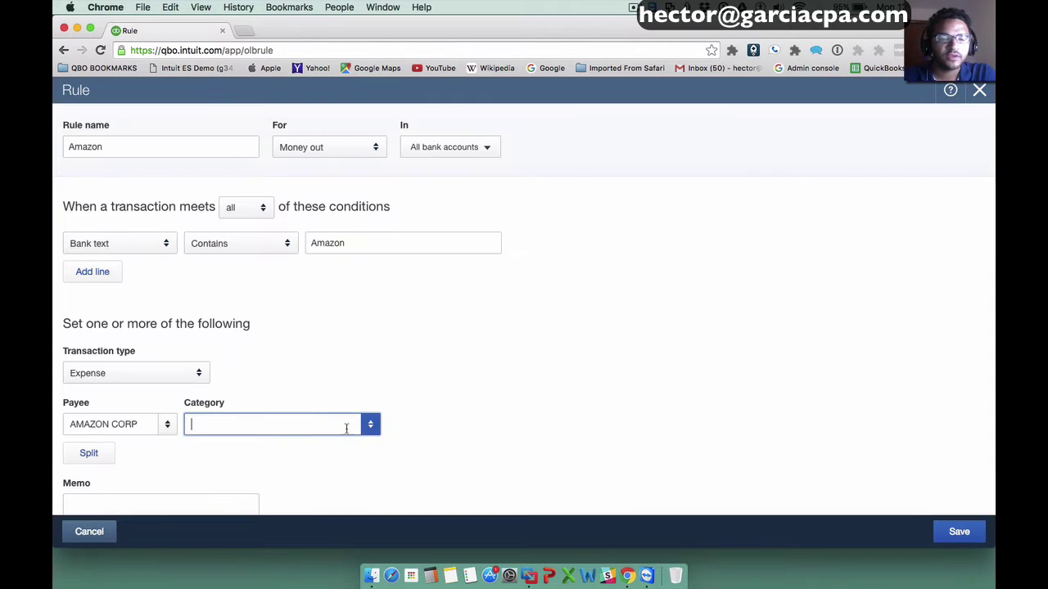
# - Look through the available category accounts and the remaining settings of the Amazon rule
pyautogui.click(371, 426)
pyautogui.scroll(-5, 281, 371)
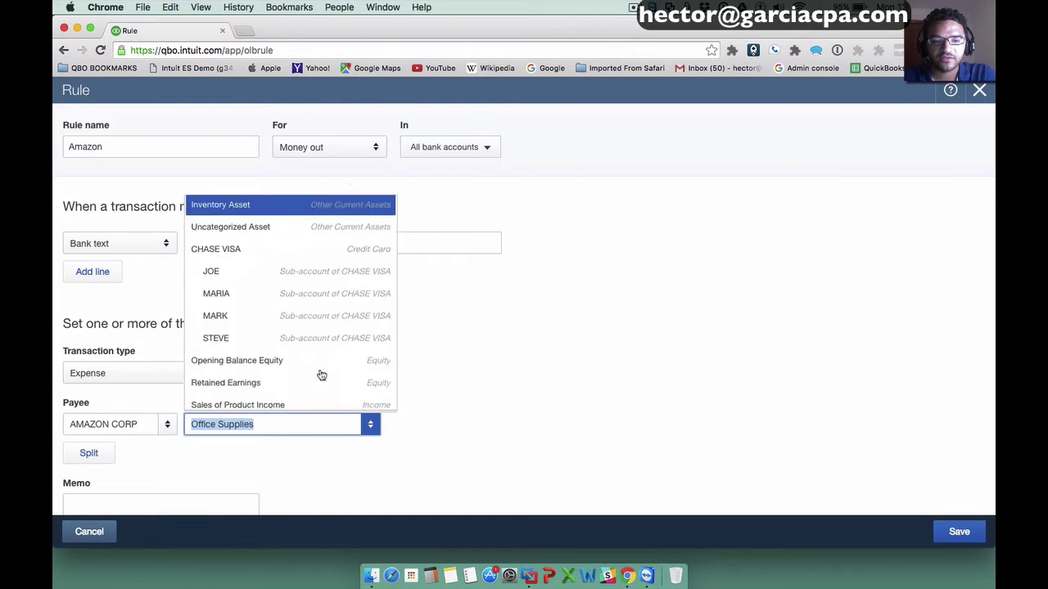
pyautogui.click(485, 385)
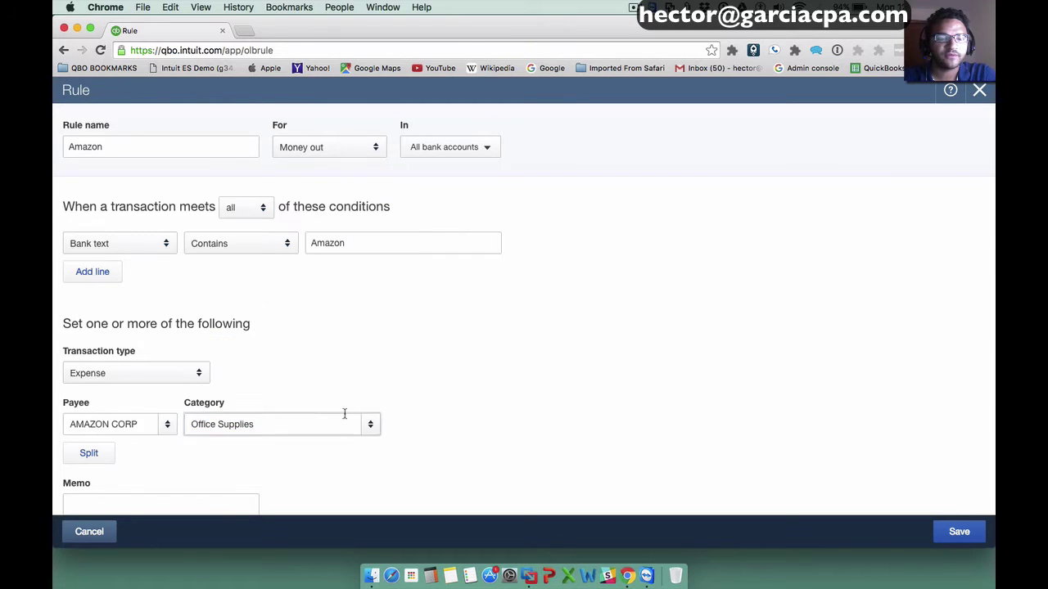
pyautogui.scroll(-3, 457, 419)
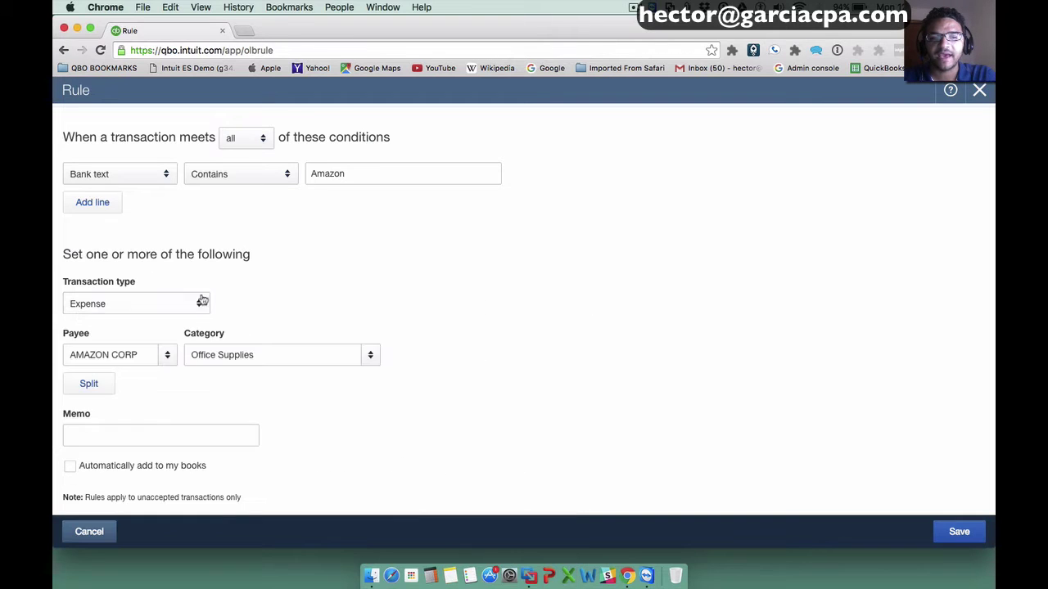
# - Review the Amazon rule's bank text, payee and category, and save the rule
pyautogui.scroll(2, 202, 323)
pyautogui.click(355, 243)
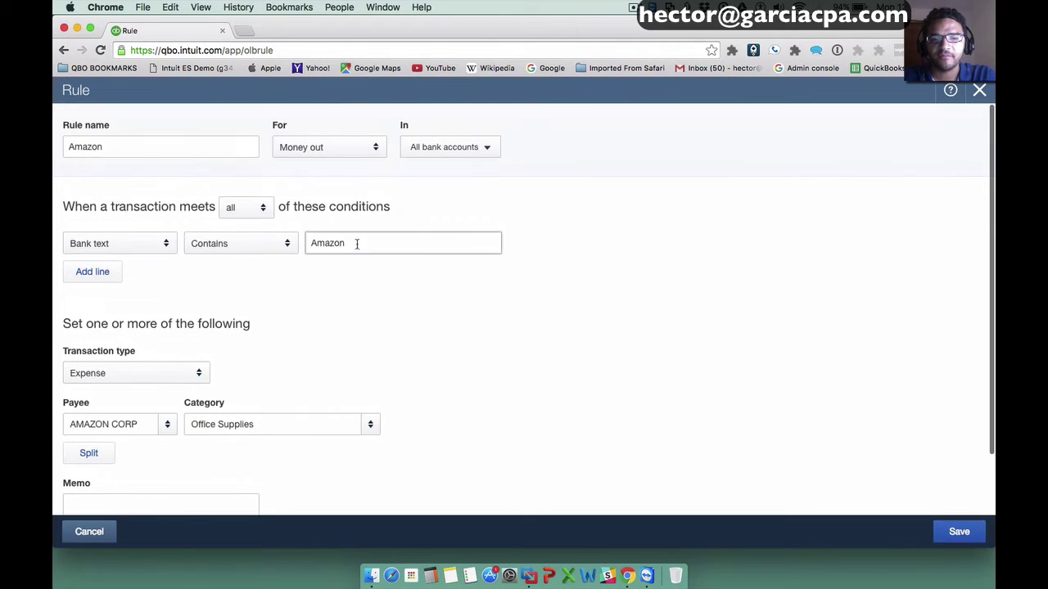
pyautogui.rightClick(355, 243)
pyautogui.press('Escape')
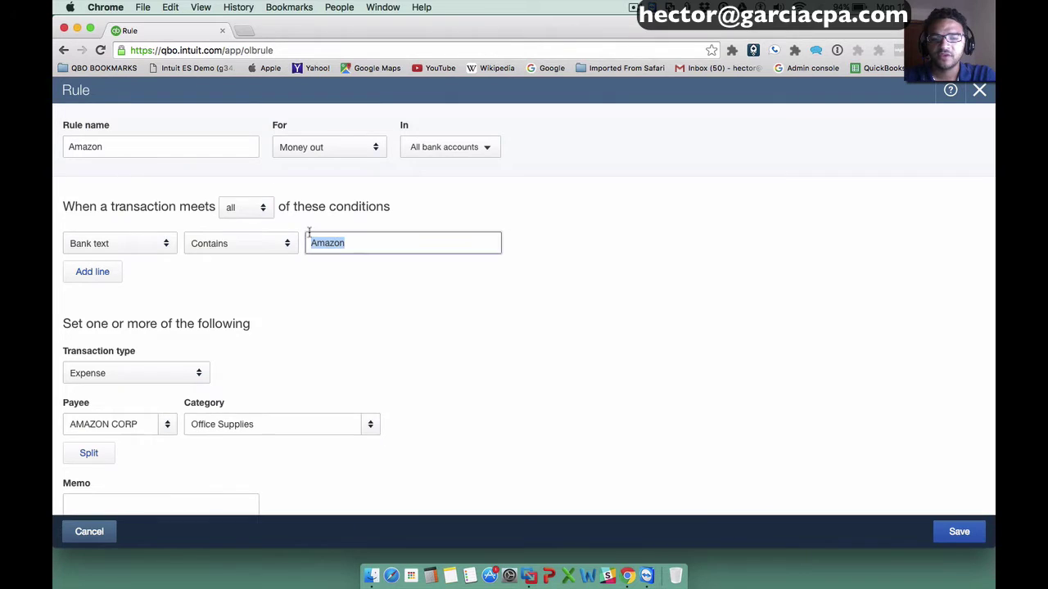
pyautogui.click(147, 423)
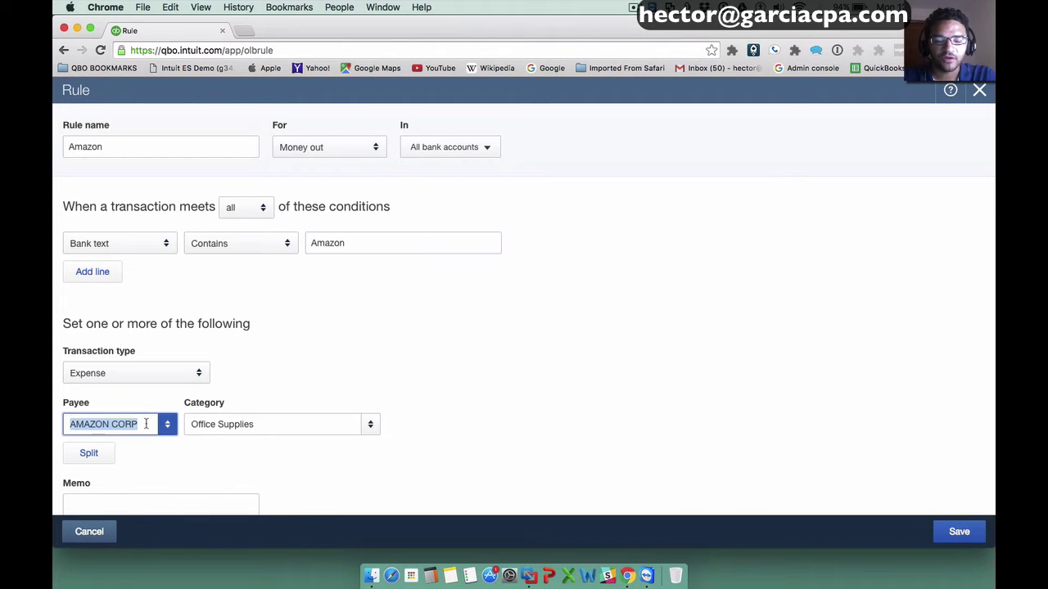
pyautogui.moveTo(148, 424); pyautogui.dragTo(65, 416)
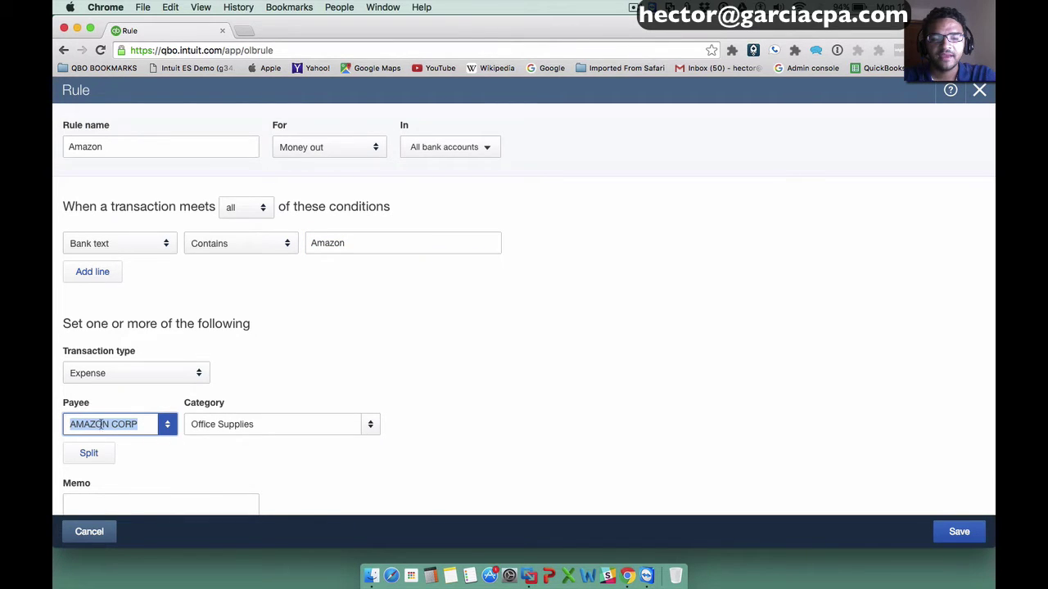
pyautogui.click(257, 424)
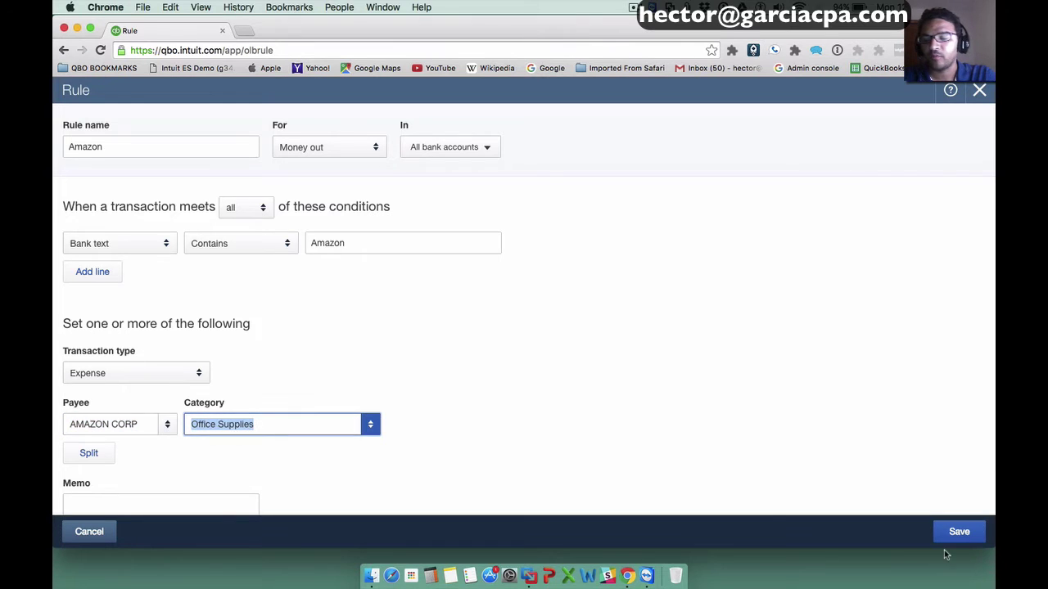
pyautogui.click(956, 534)
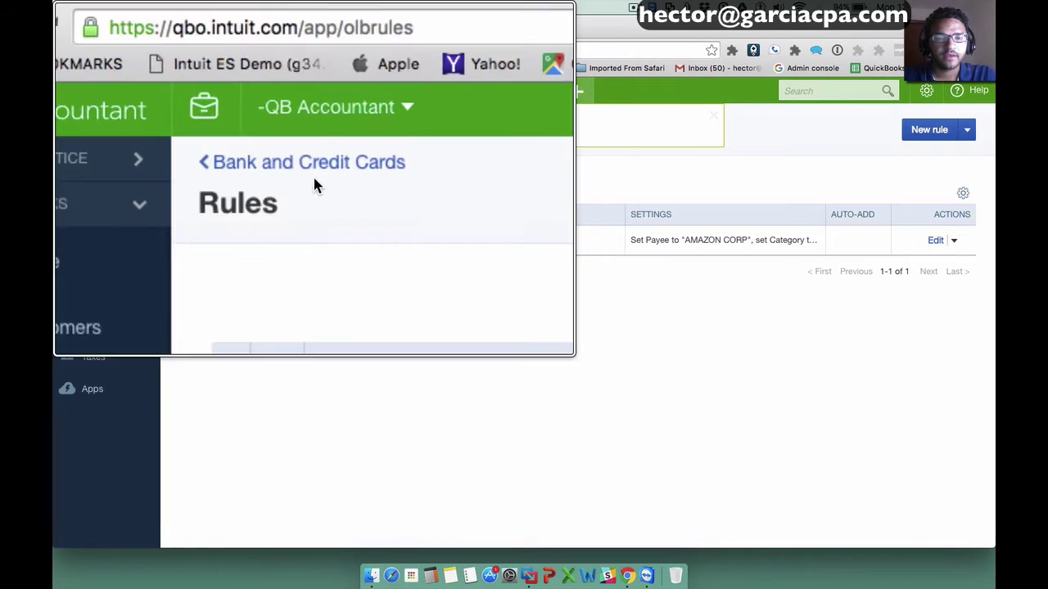
# - Return to Bank and Credit Cards and look over the Amazon transactions awaiting review
pyautogui.click(216, 118)
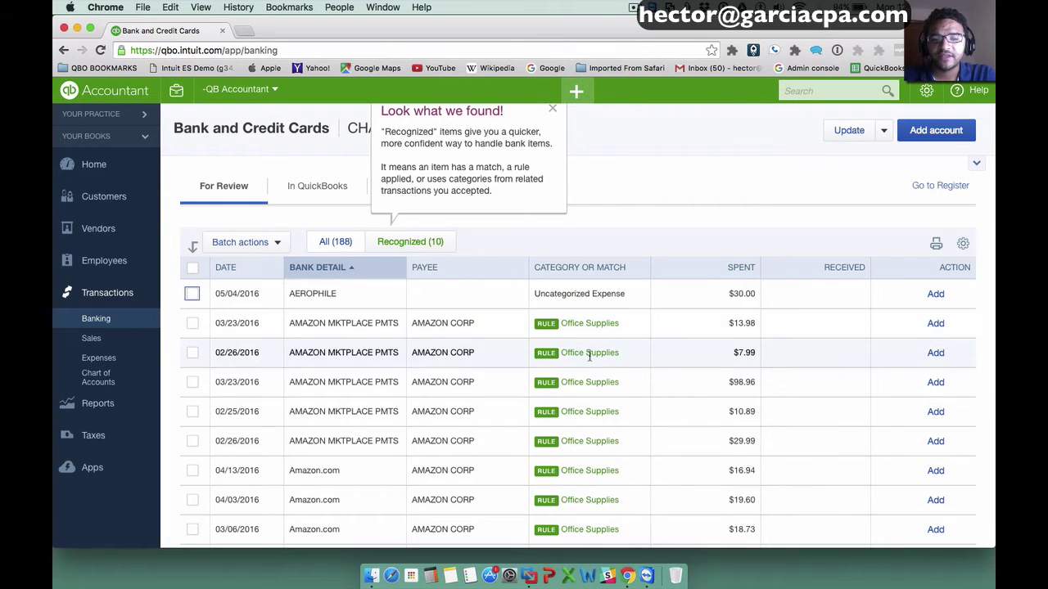
pyautogui.scroll(-3, 588, 352)
pyautogui.scroll(-2, 581, 319)
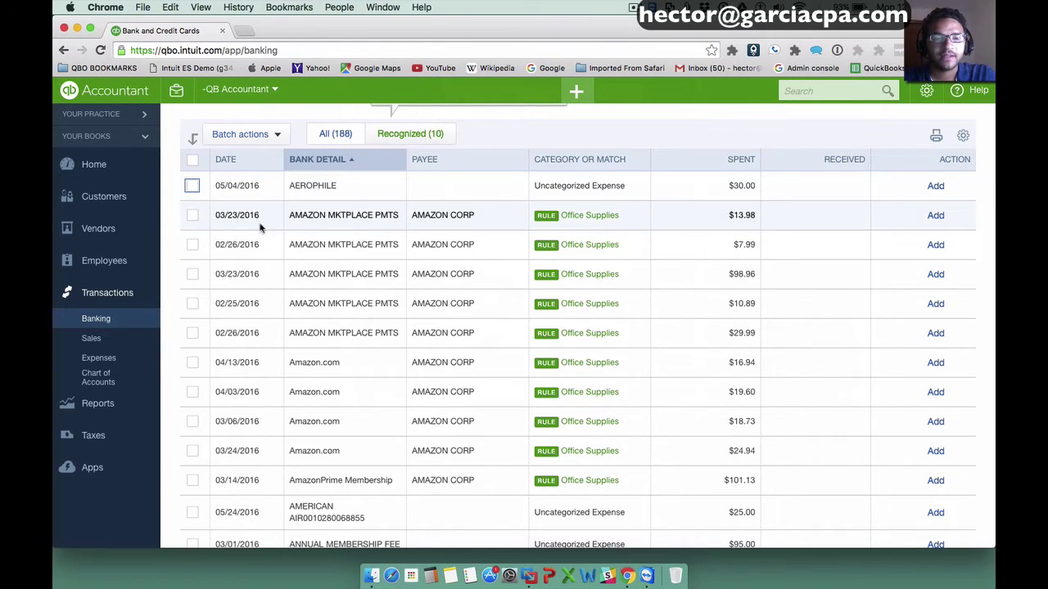
# - Select the first three AMAZON MKTPLACE PMTS transactions to view the batch actions, and clear the selection again
pyautogui.click(193, 216)
pyautogui.click(193, 245)
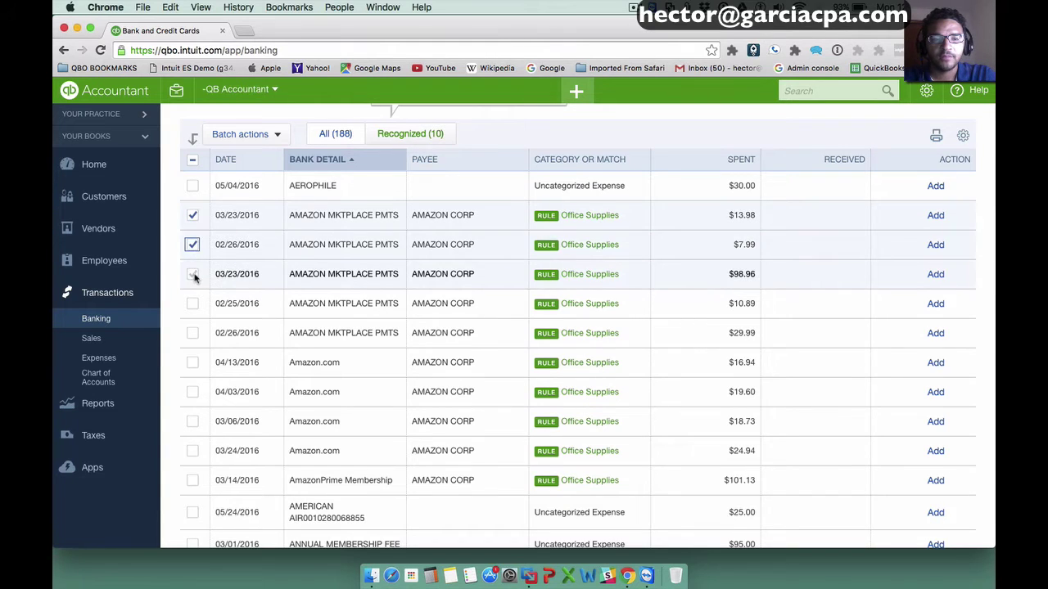
pyautogui.click(193, 274)
pyautogui.click(231, 141)
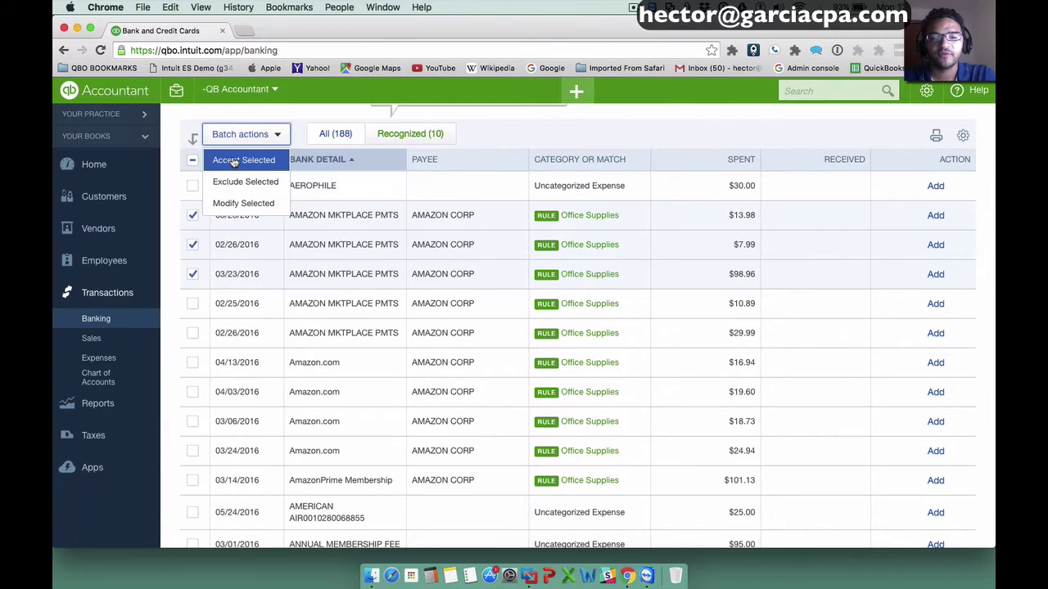
pyautogui.click(192, 214)
pyautogui.click(192, 244)
pyautogui.click(191, 274)
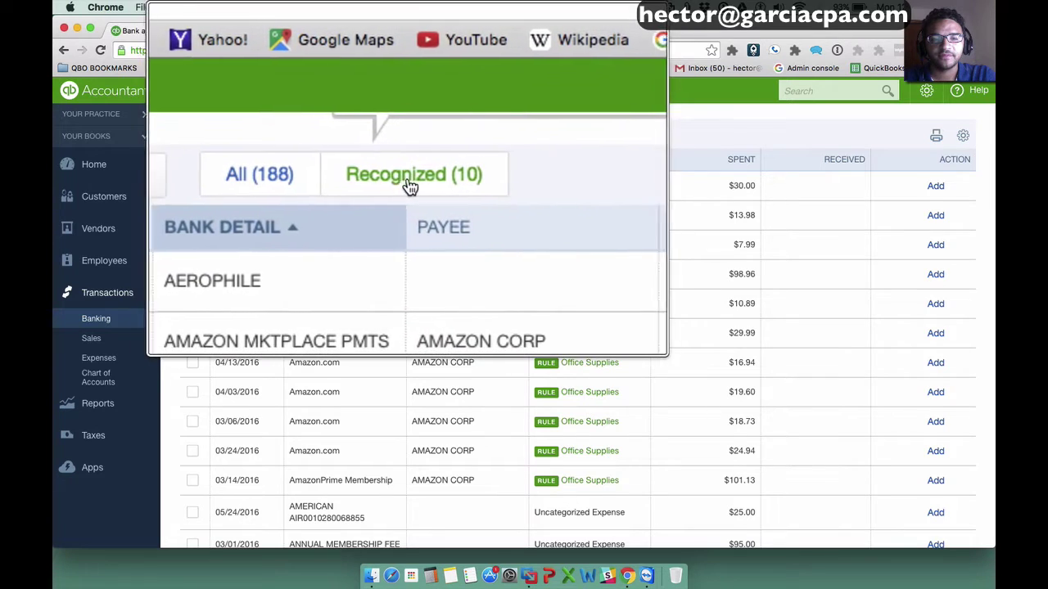
# - Dismiss the tip about recognized items and filter the review list to Recognized transactions
pyautogui.scroll(3, 405, 140)
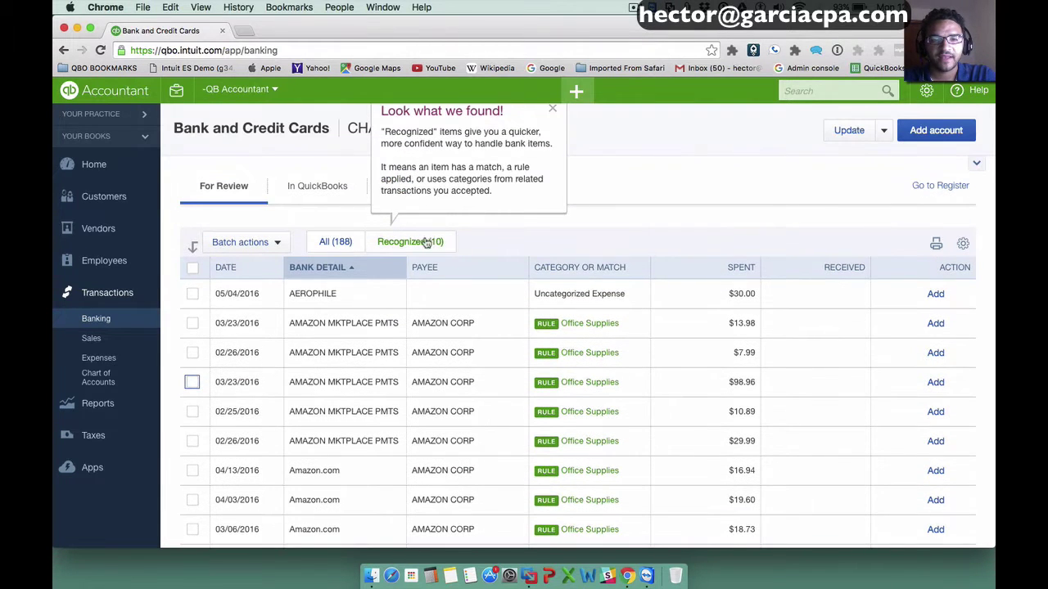
pyautogui.click(553, 109)
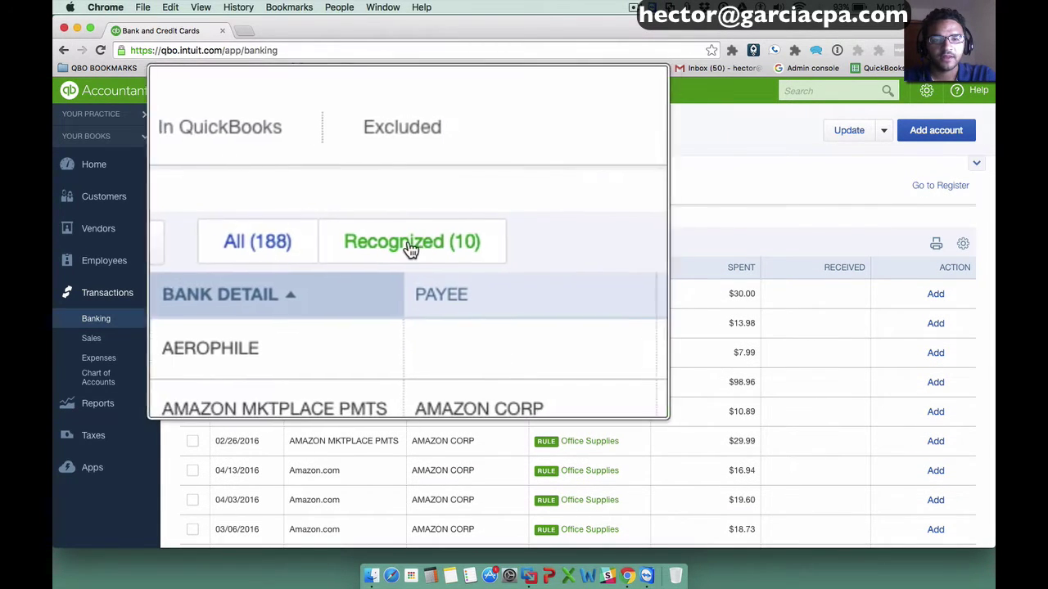
pyautogui.click(412, 242)
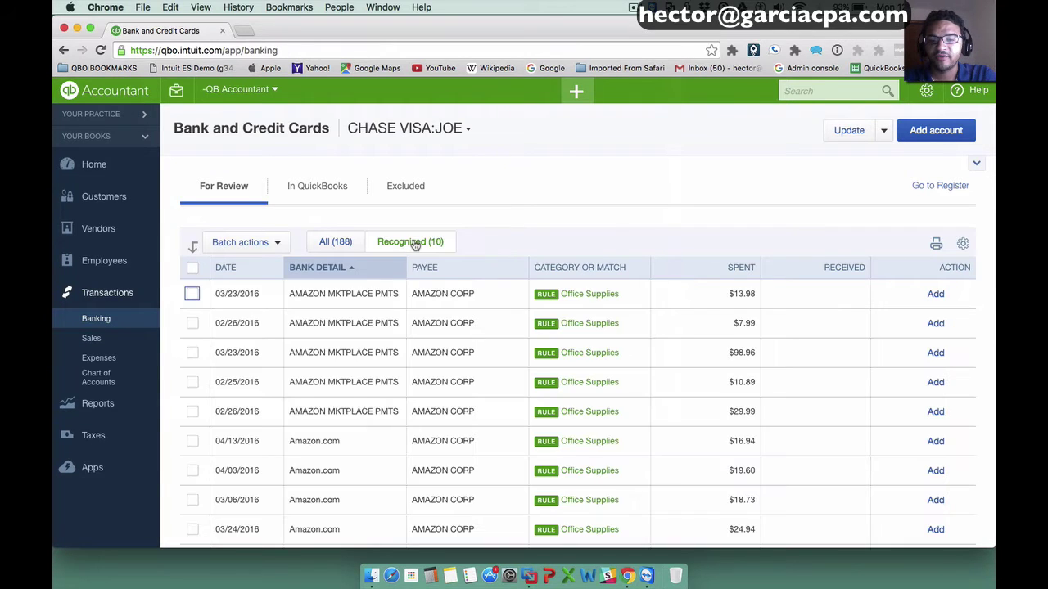
pyautogui.scroll(-2, 446, 340)
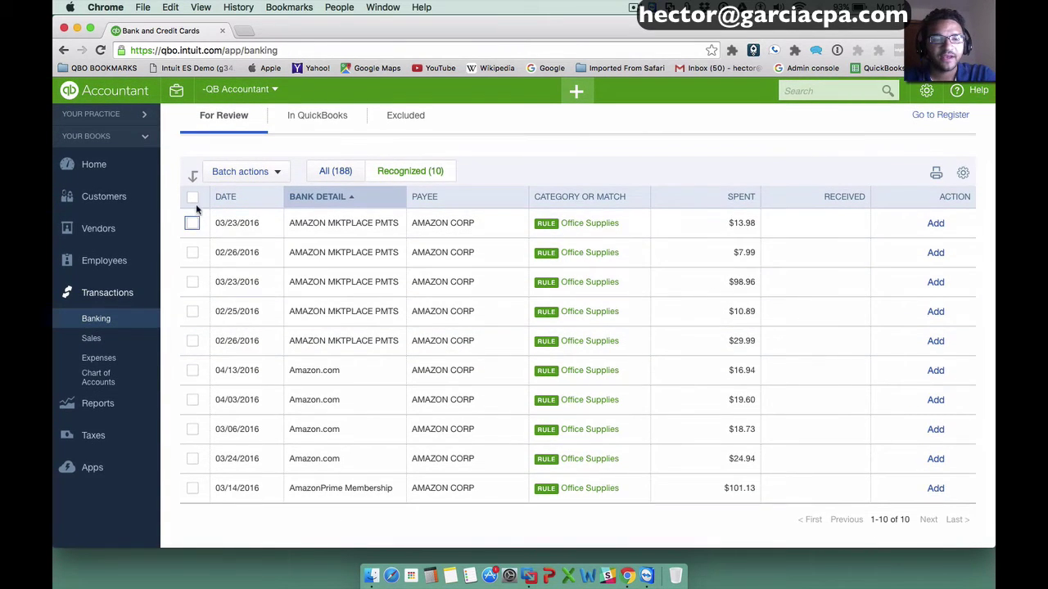
# - Select all recognized transactions to view the batch actions, and return to the list of all transactions
pyautogui.click(192, 197)
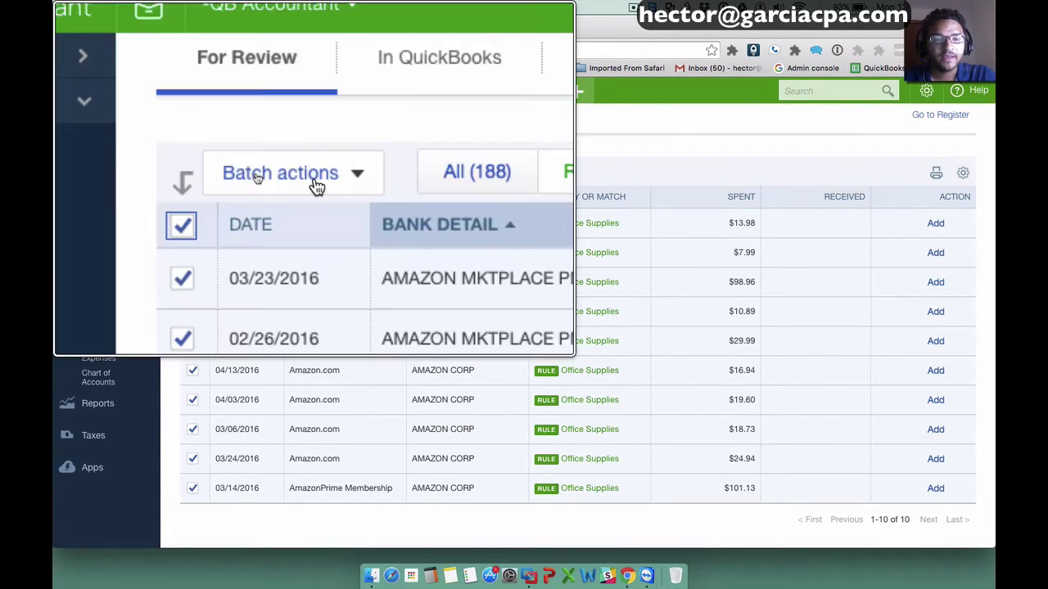
pyautogui.click(255, 177)
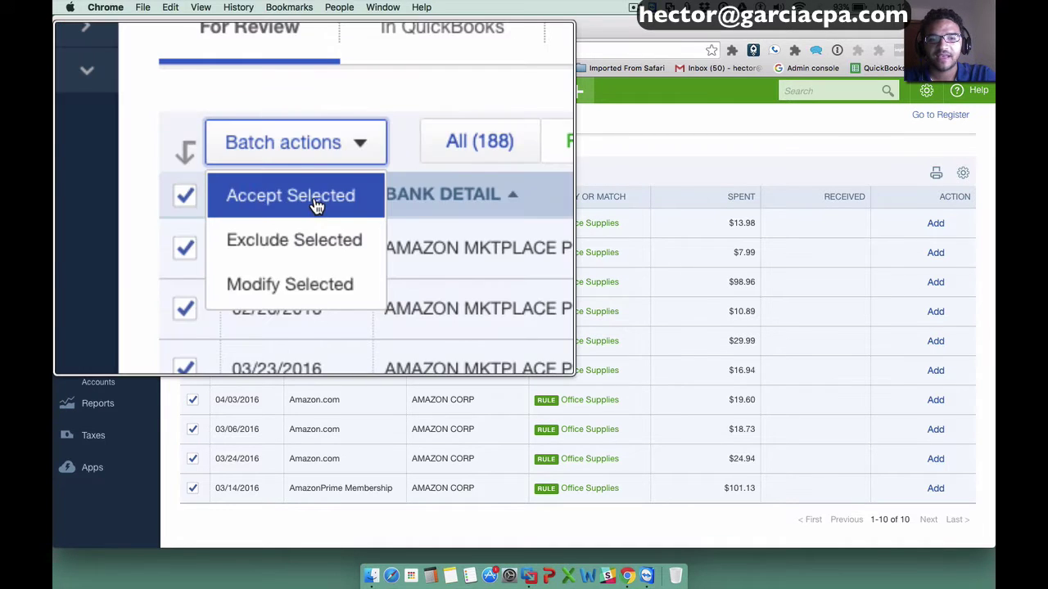
pyautogui.click(336, 171)
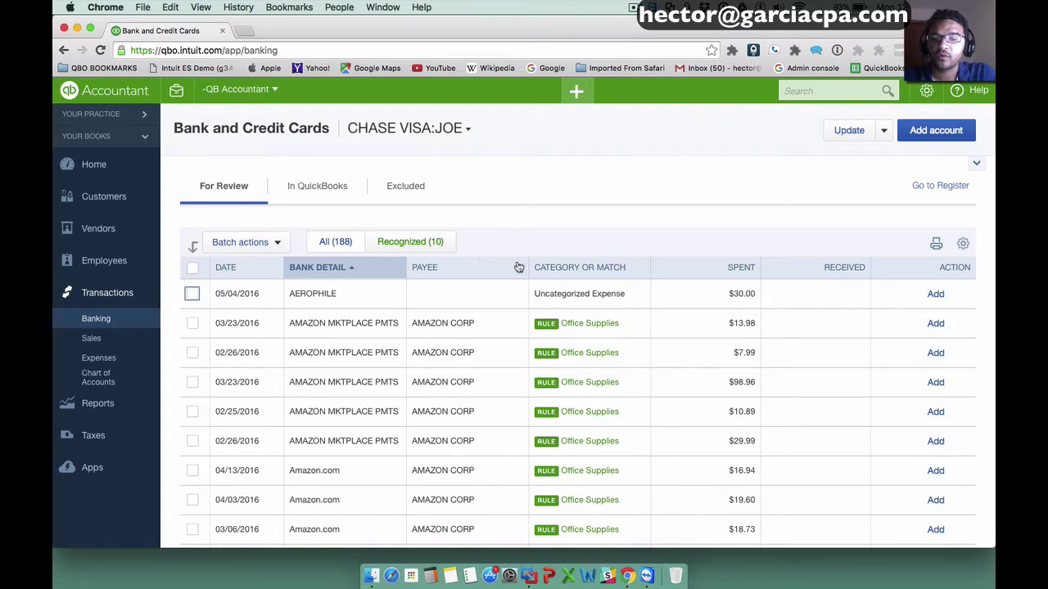
# - Open the Amazon rule for editing from the managed rules and set its bank text condition to Amazon.com
pyautogui.scroll(-2, 542, 280)
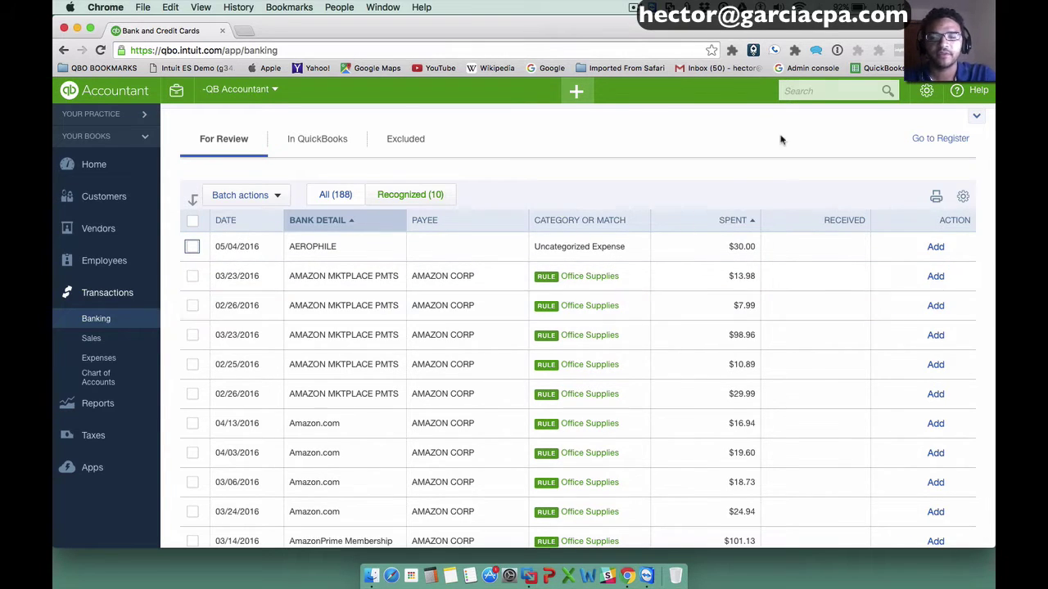
pyautogui.scroll(2, 920, 157)
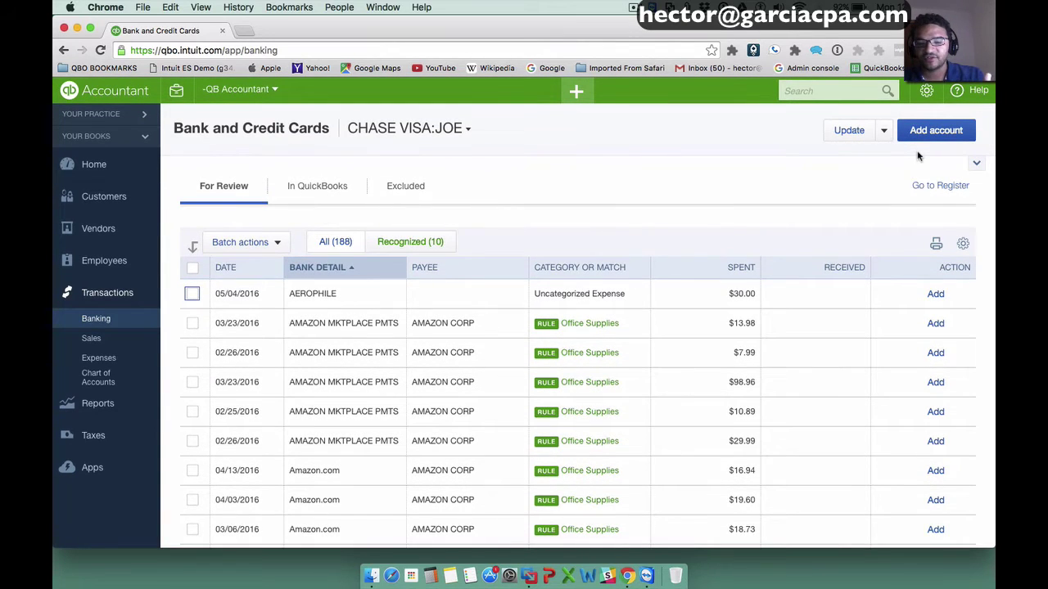
pyautogui.scroll(-2, 736, 219)
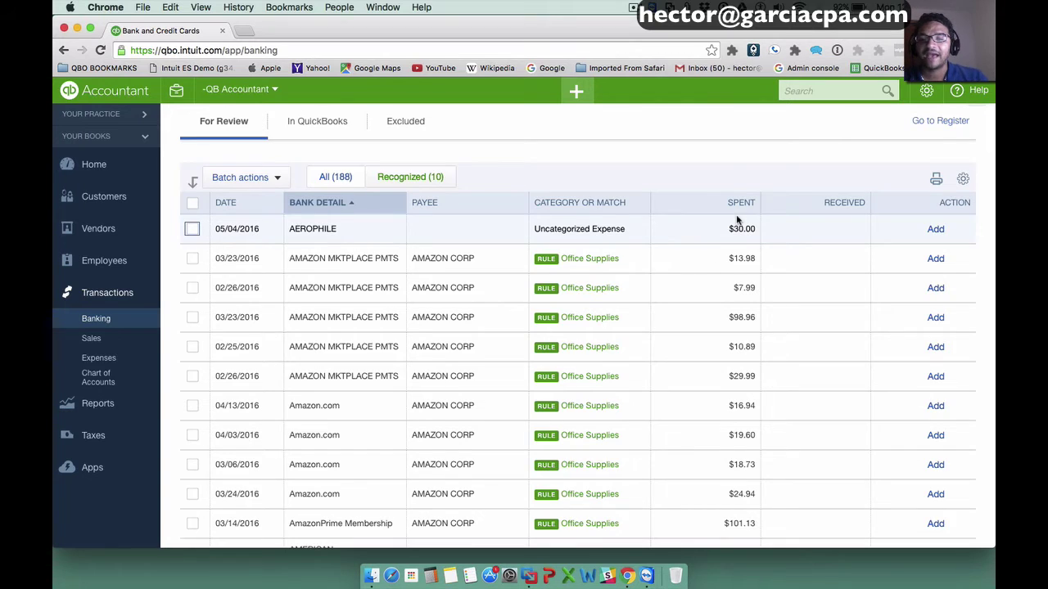
pyautogui.scroll(2, 737, 218)
pyautogui.click(883, 133)
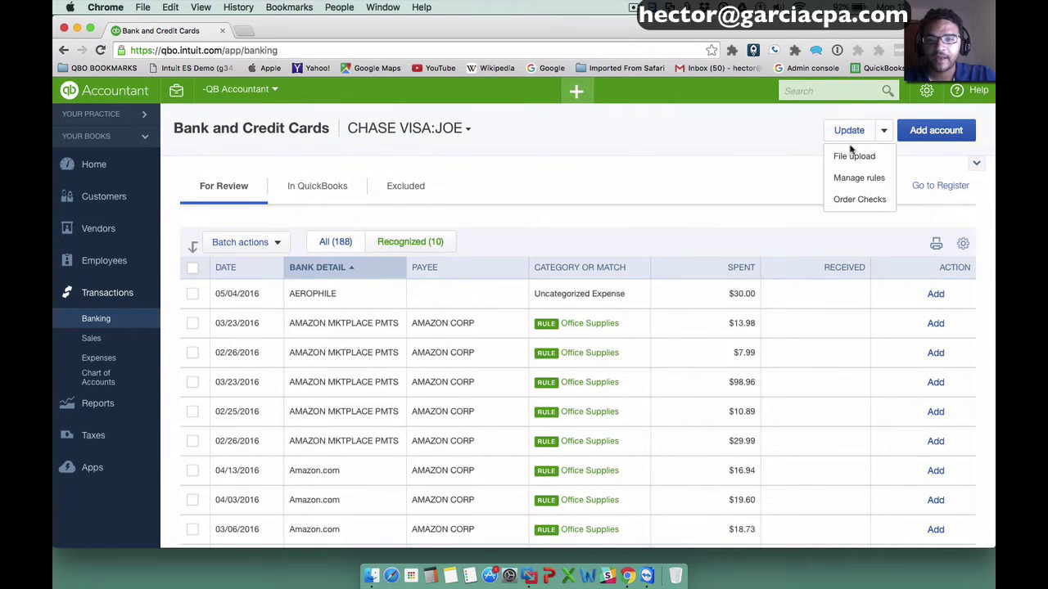
pyautogui.click(858, 178)
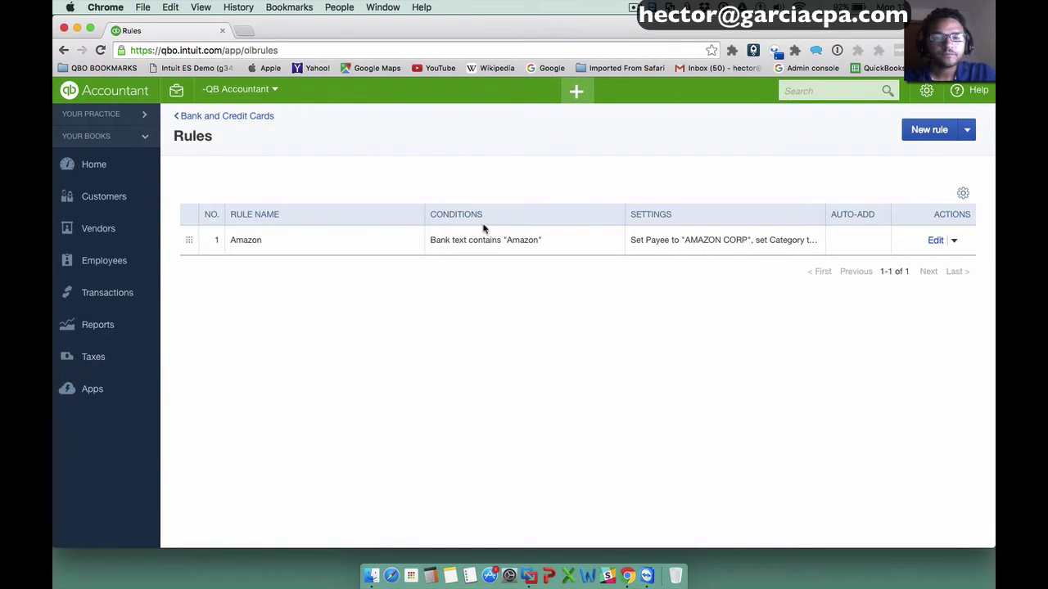
pyautogui.click(935, 239)
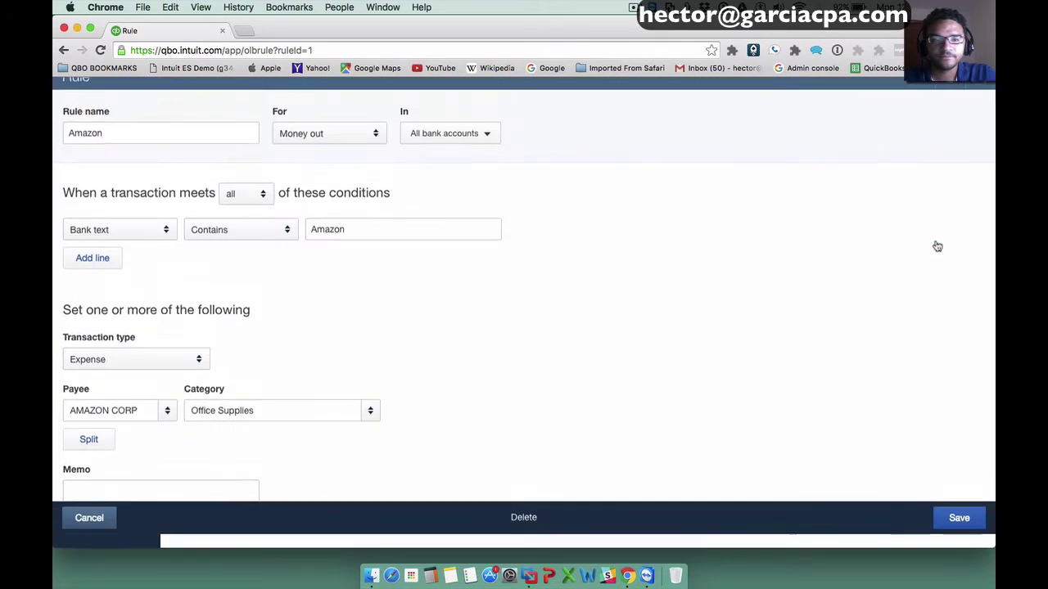
pyautogui.click(371, 242)
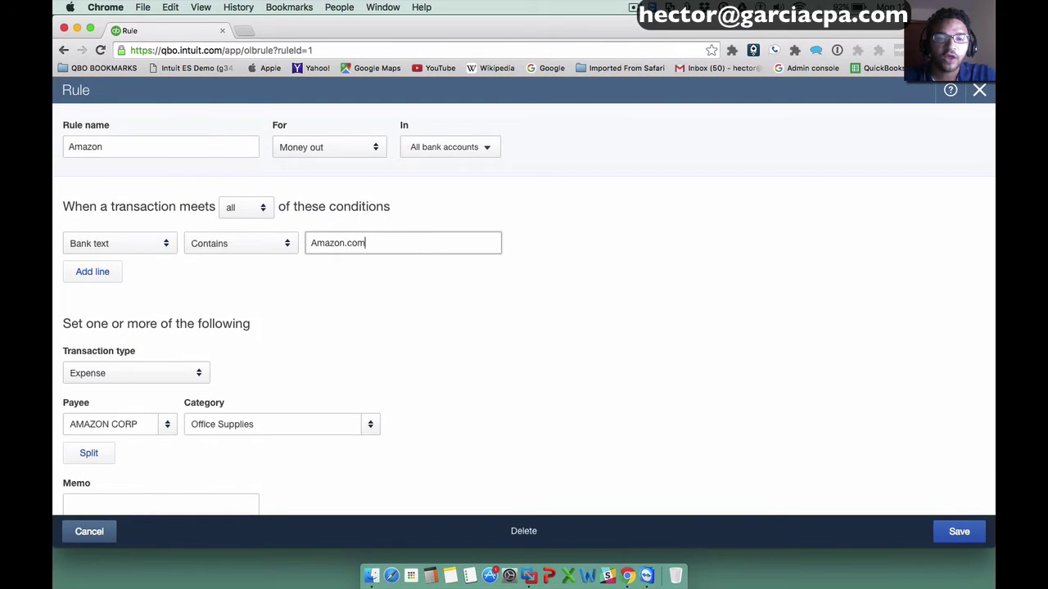
pyautogui.moveTo(369, 243); pyautogui.dragTo(289, 248)
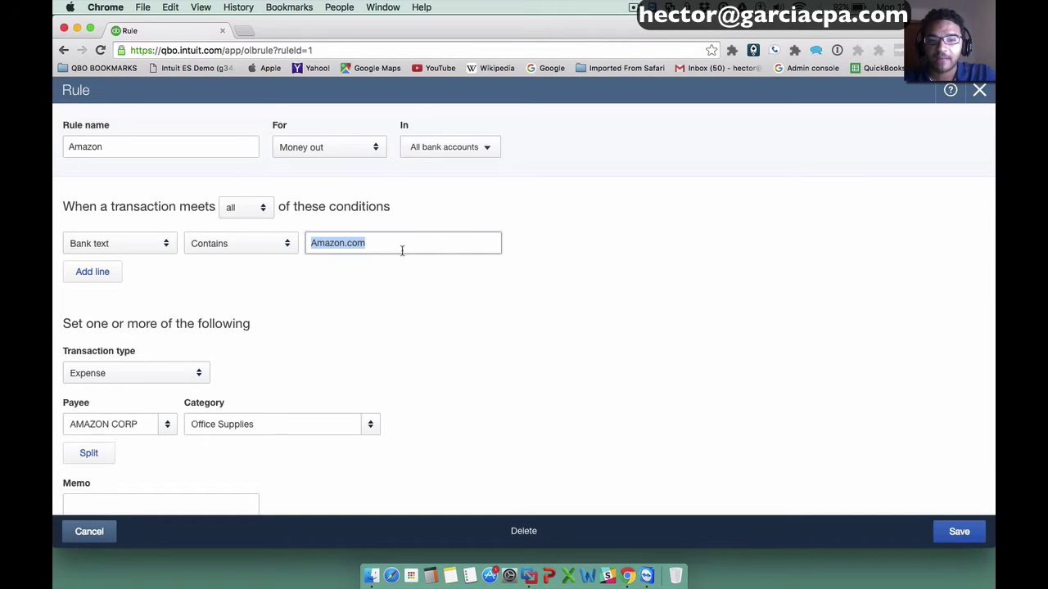
pyautogui.moveTo(402, 251); pyautogui.dragTo(301, 244)
# - Set the Amazon rule to automatically add matching transactions to the books and save it
pyautogui.scroll(-2, 369, 352)
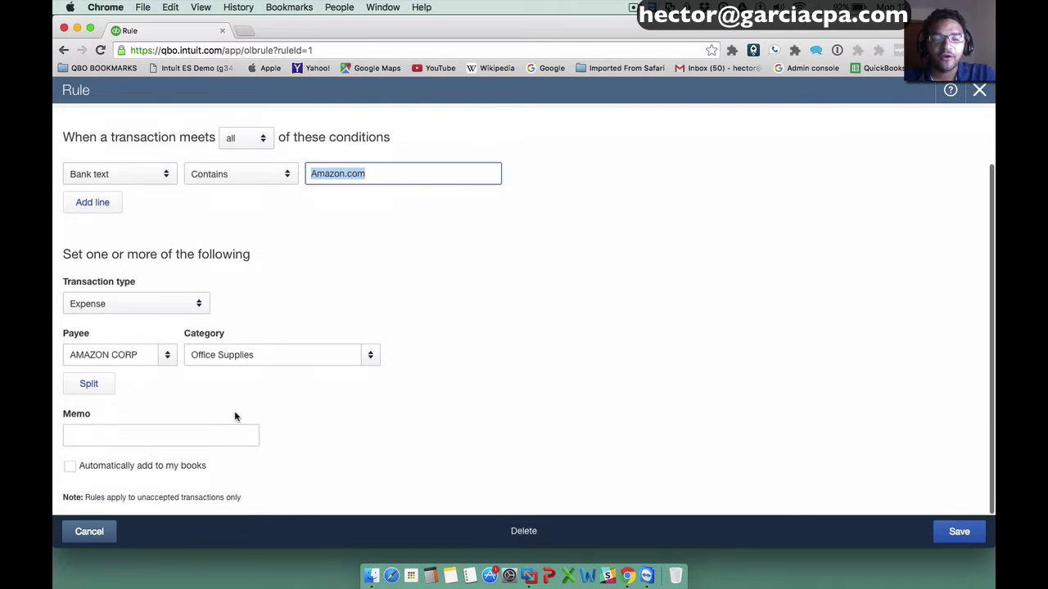
pyautogui.click(69, 466)
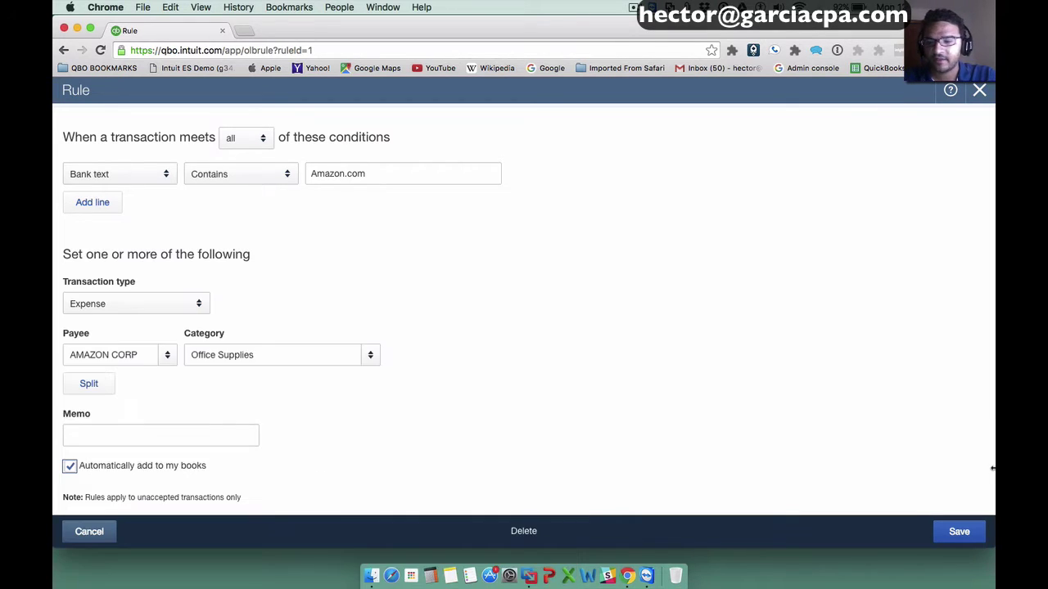
pyautogui.click(965, 532)
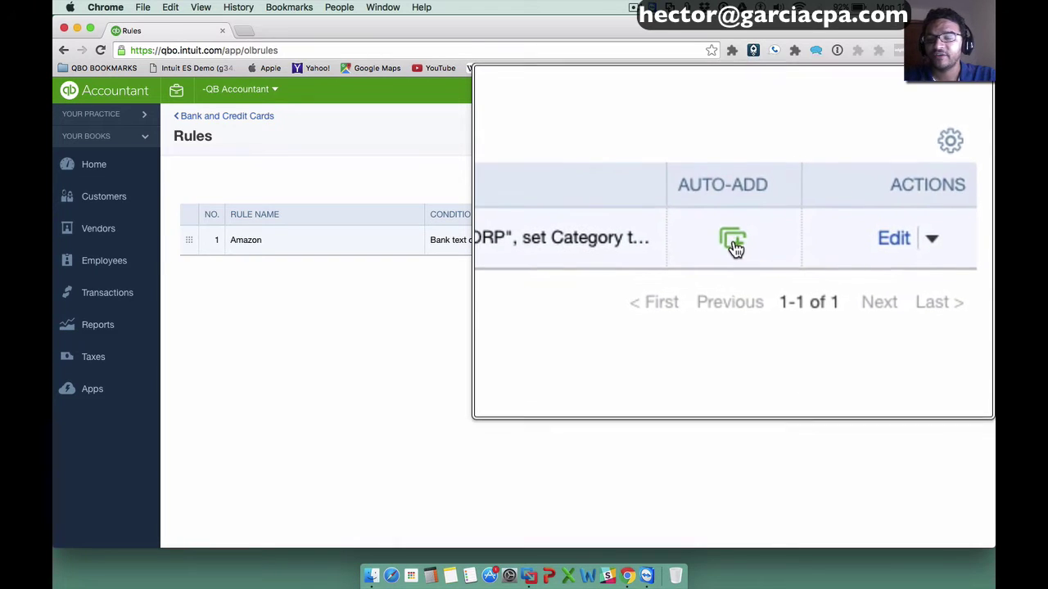
# - Copy the Amazon rule and shorten the copy's name to Amazon
pyautogui.click(953, 241)
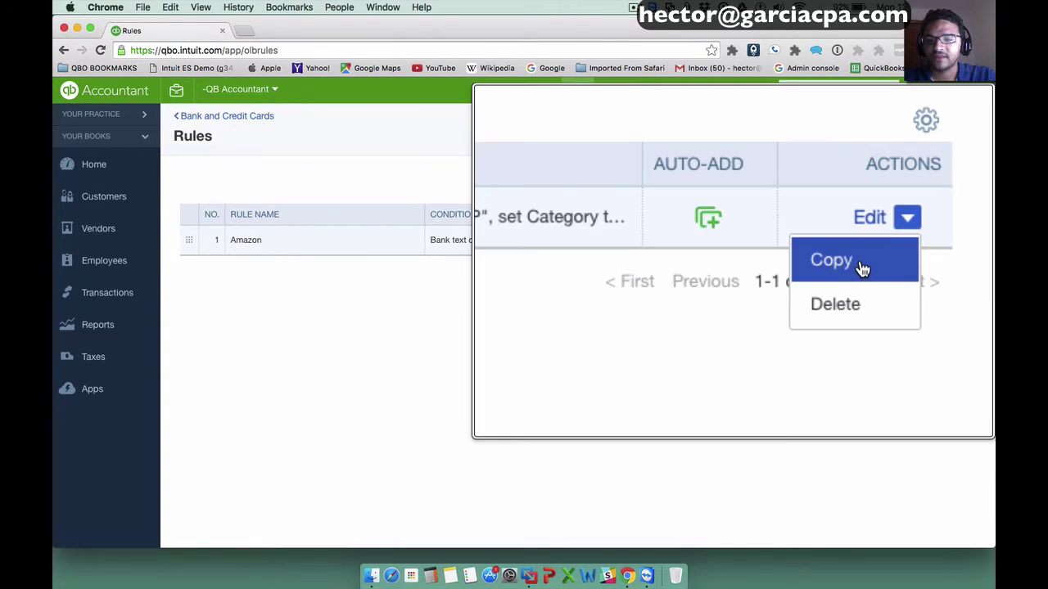
pyautogui.click(931, 262)
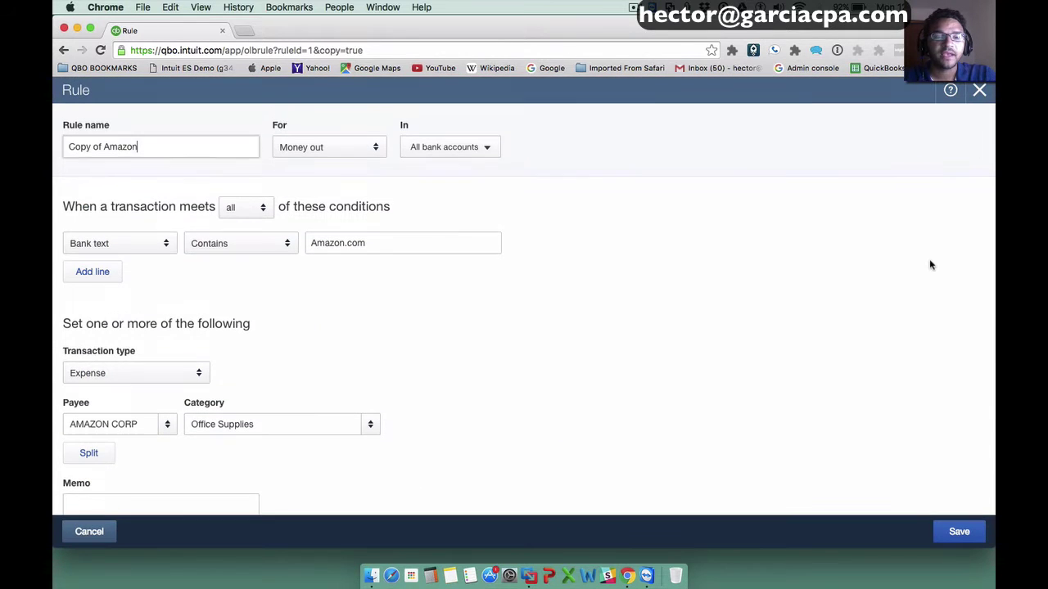
pyautogui.moveTo(104, 141); pyautogui.dragTo(57, 144)
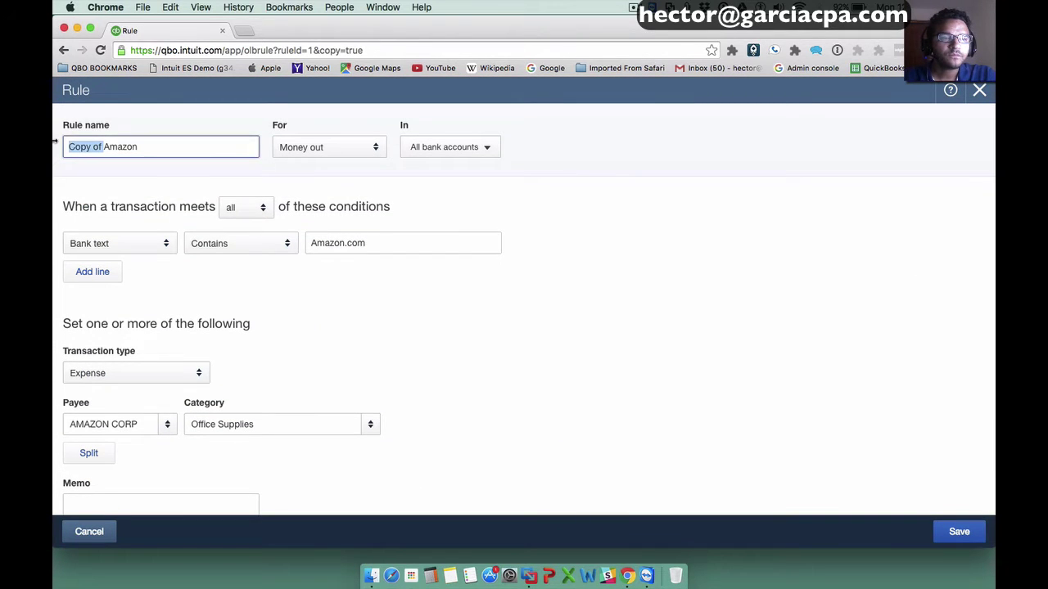
pyautogui.press('BackSpace')
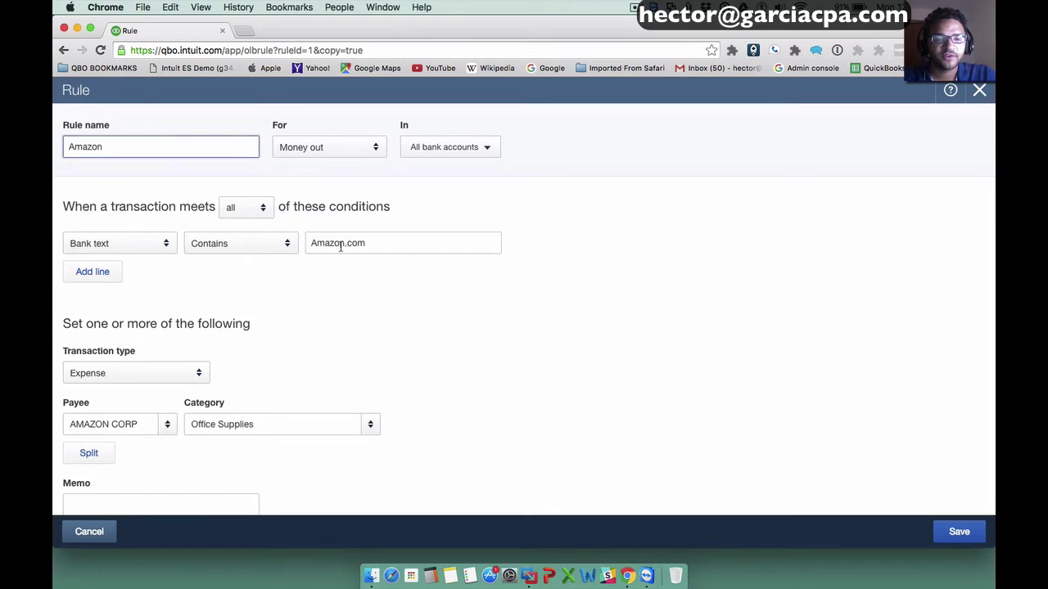
# - Set the copied rule's bank text condition to contain Amazon
pyautogui.moveTo(346, 244); pyautogui.dragTo(394, 248)
pyautogui.press('BackSpace')
pyautogui.press('BackSpace')
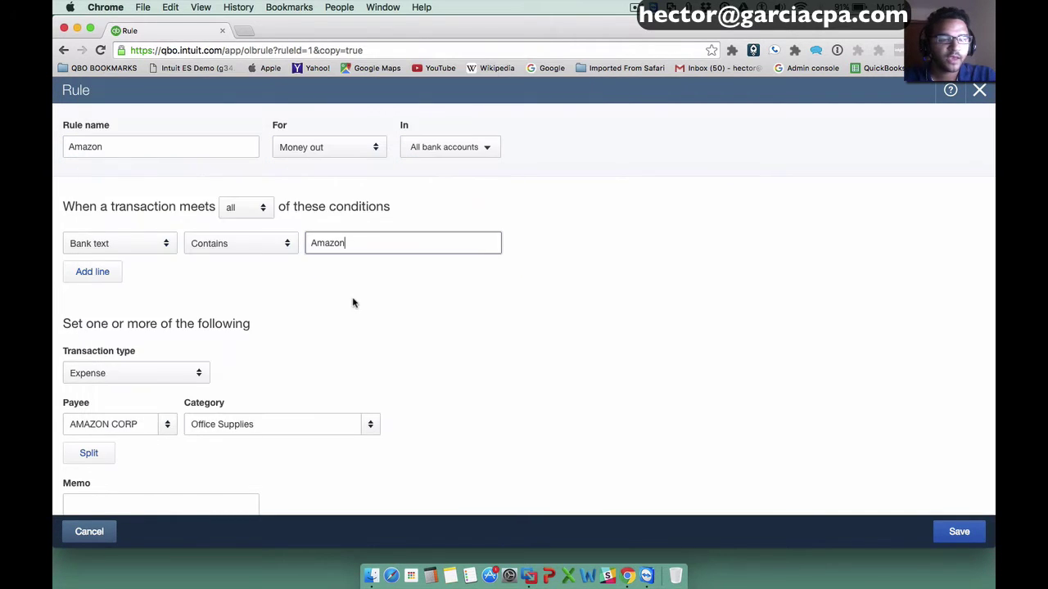
# - Turn off automatic adding to the books for the copied rule and try to save it
pyautogui.scroll(-2, 155, 455)
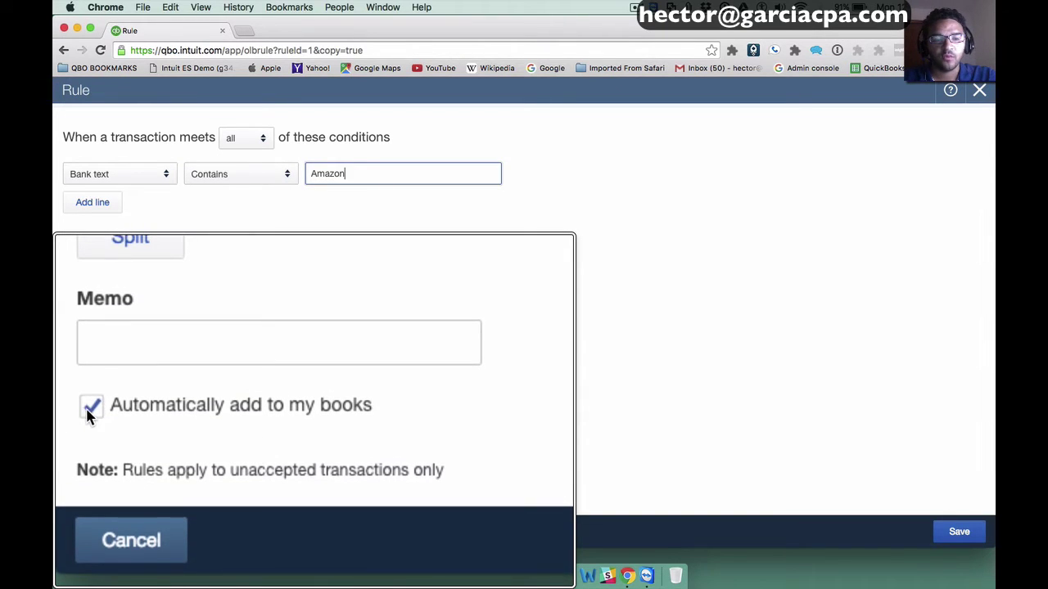
pyautogui.rightClick(90, 416)
pyautogui.click(90, 416)
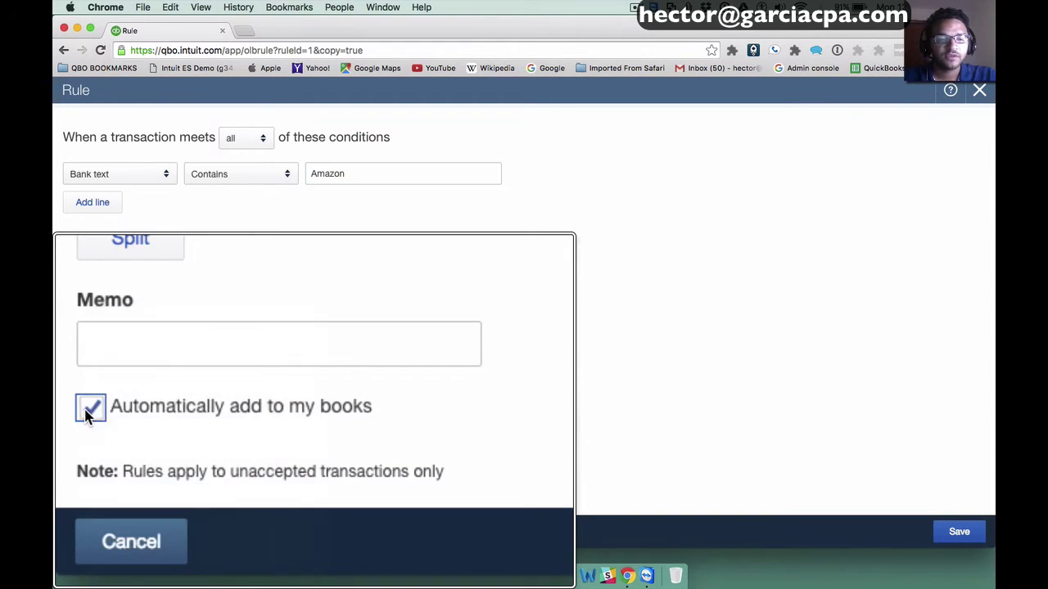
pyautogui.rightClick(83, 416)
pyautogui.click(67, 469)
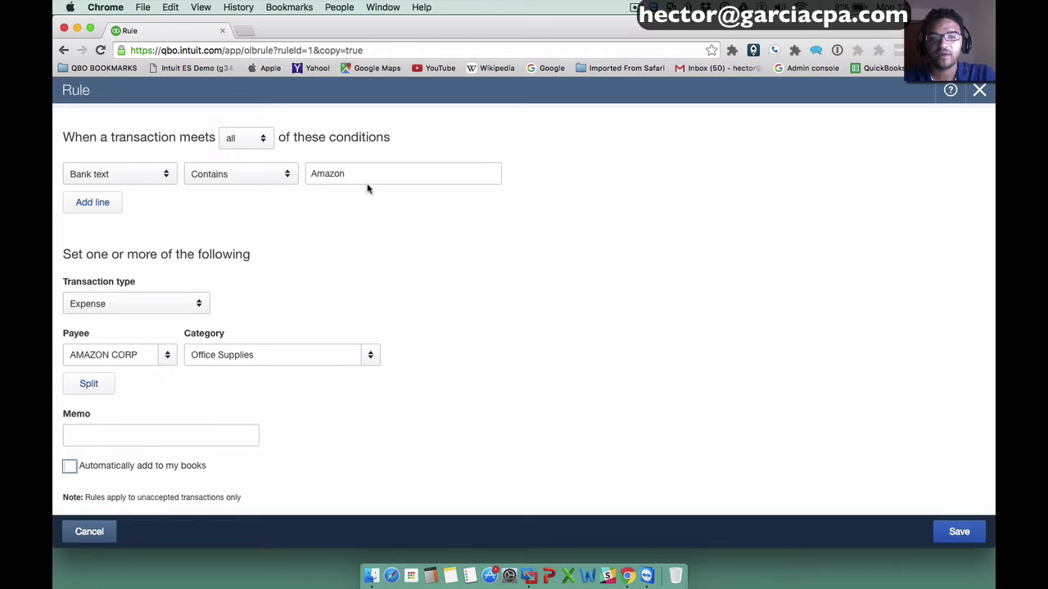
pyautogui.moveTo(362, 176); pyautogui.dragTo(289, 171)
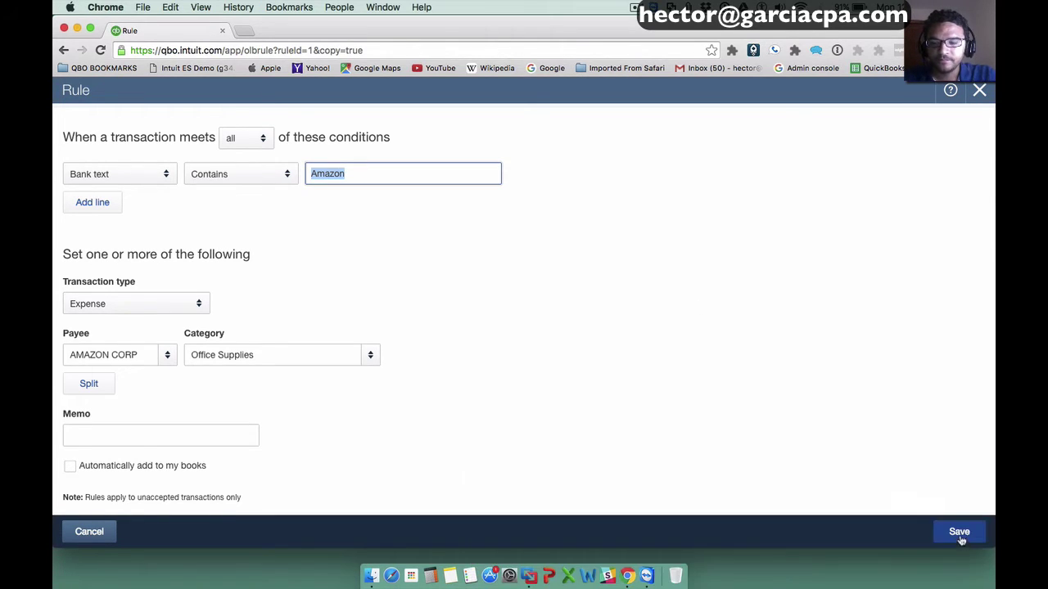
pyautogui.click(959, 533)
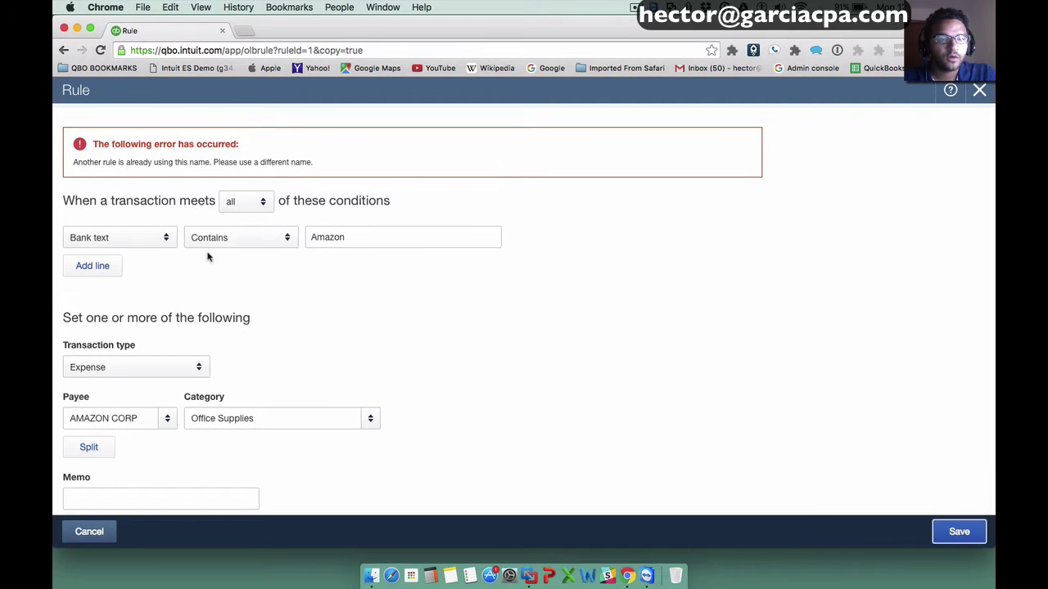
# - Rename the copied rule to Amazon (dont auto add), save it, and dismiss the tip about rule order
pyautogui.scroll(2, 209, 258)
pyautogui.doubleClick(127, 150)
pyautogui.click(131, 152)
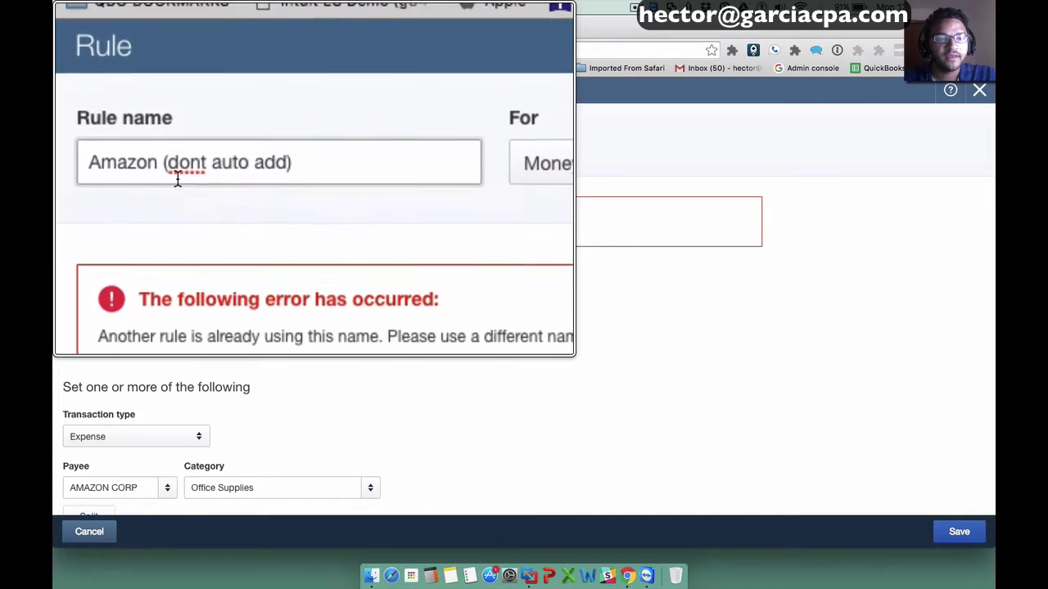
pyautogui.click(959, 531)
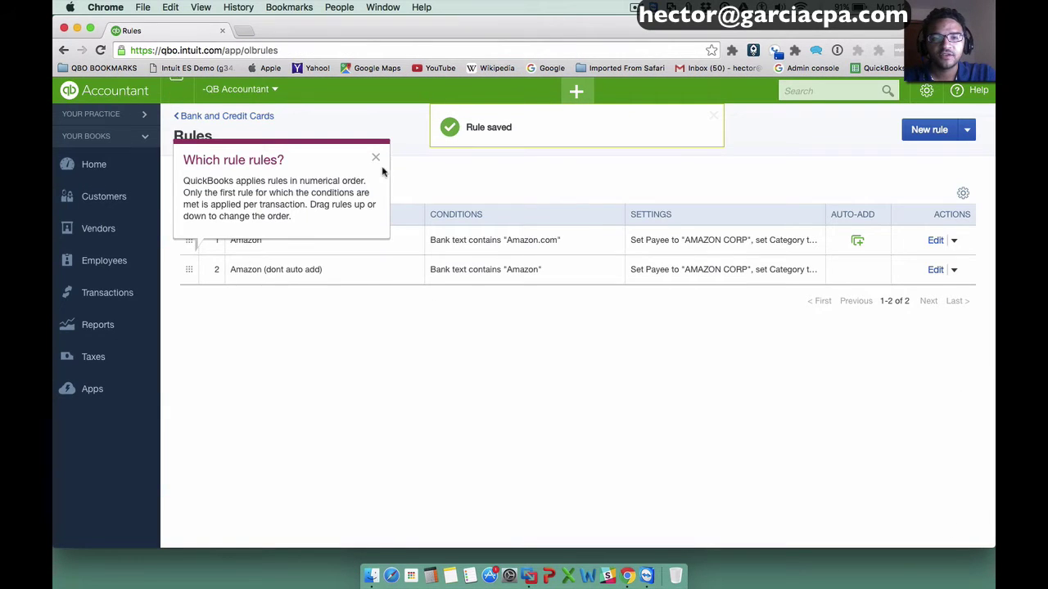
pyautogui.click(375, 157)
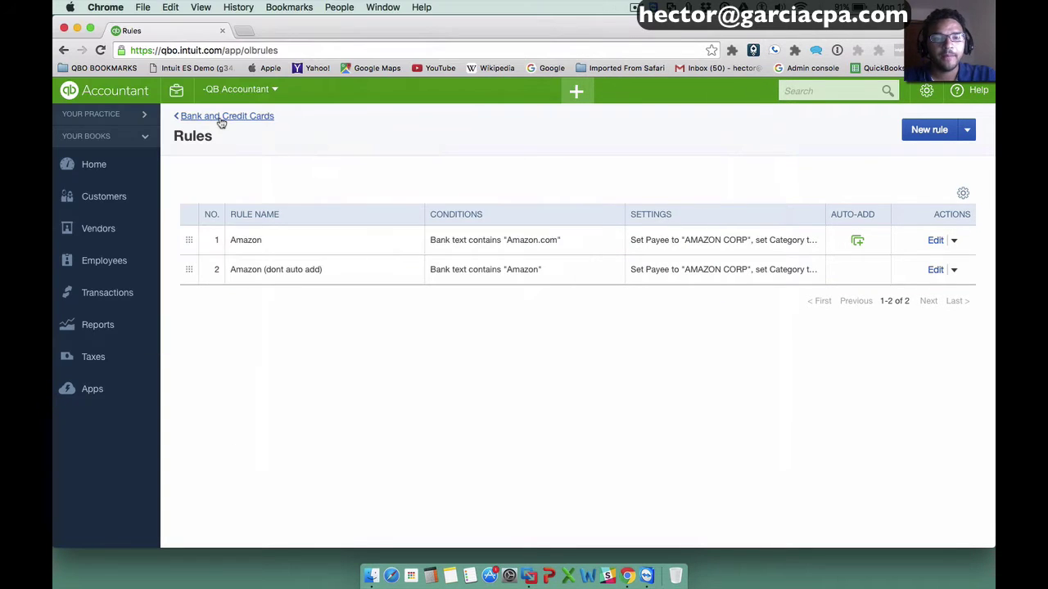
# - Return to Bank and Credit Cards and batch-accept all AMAZON MKTPLACE PMTS transactions plus the AmazonPrime Membership one
pyautogui.click(219, 121)
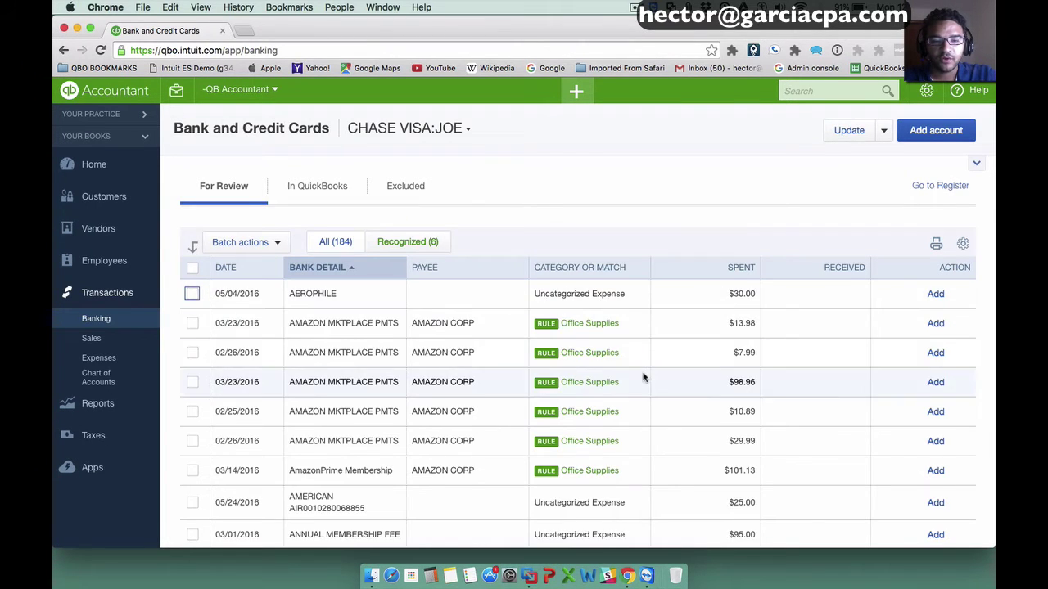
pyautogui.scroll(-2, 643, 378)
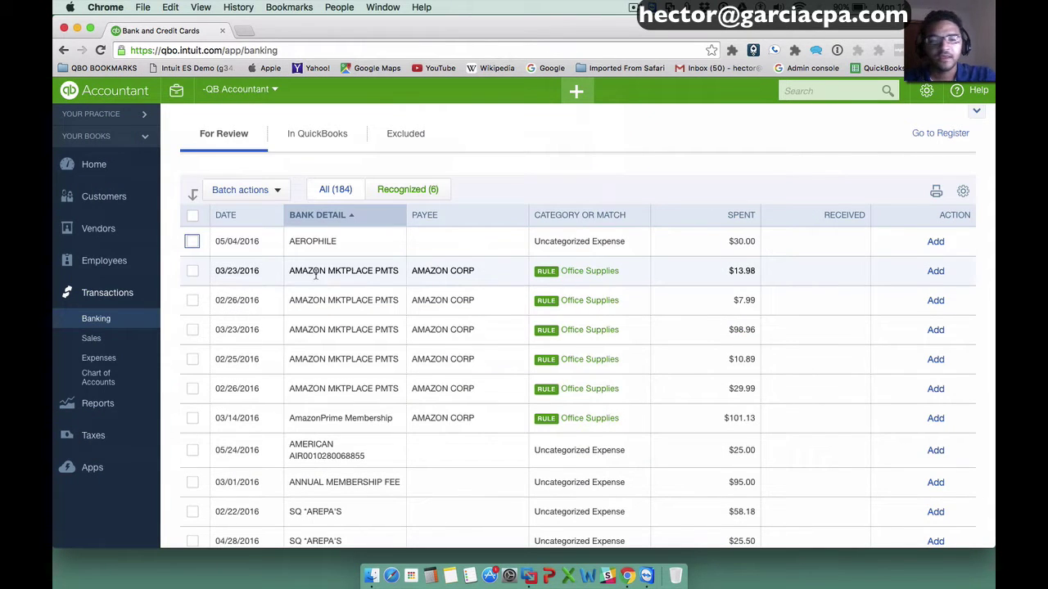
pyautogui.click(192, 271)
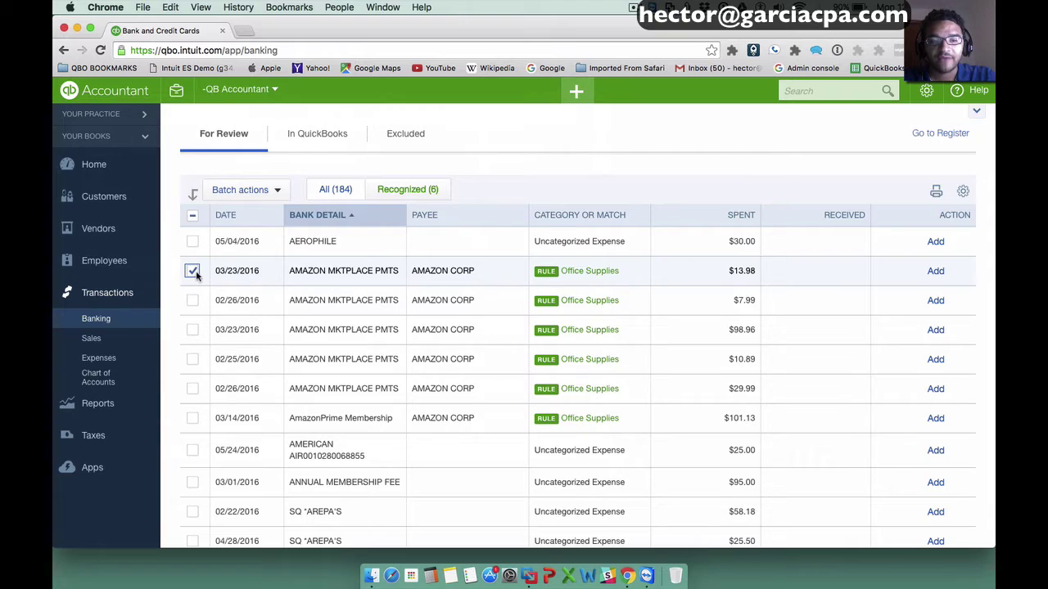
pyautogui.keyDown('shift'); pyautogui.click(193, 389); pyautogui.keyUp('shift')
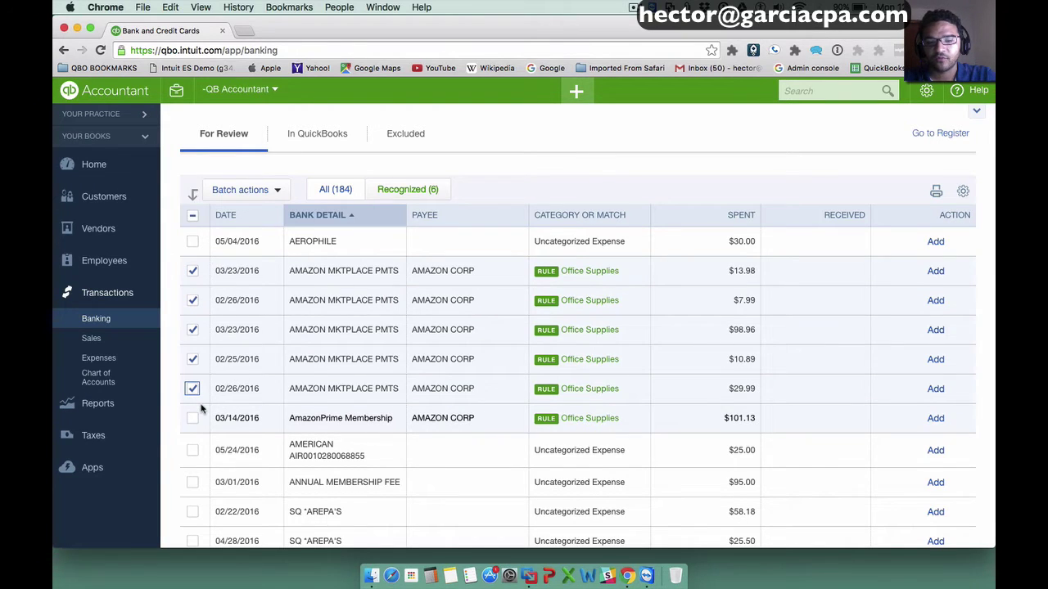
pyautogui.click(193, 419)
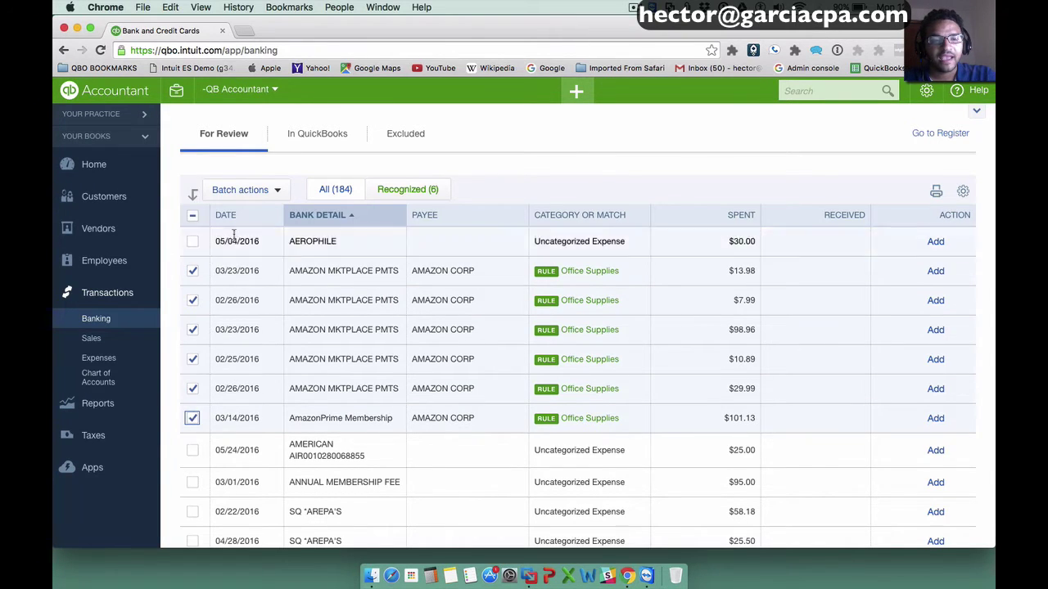
pyautogui.click(235, 192)
pyautogui.click(235, 217)
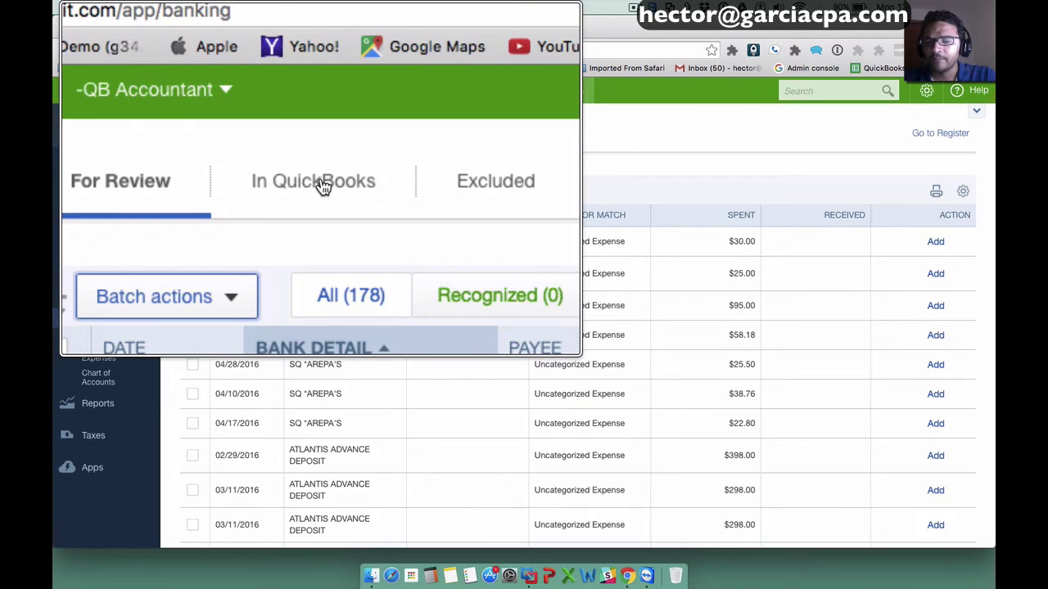
# - Show the transactions already in QuickBooks and filter them to those added by an Auto-add rule
pyautogui.click(320, 135)
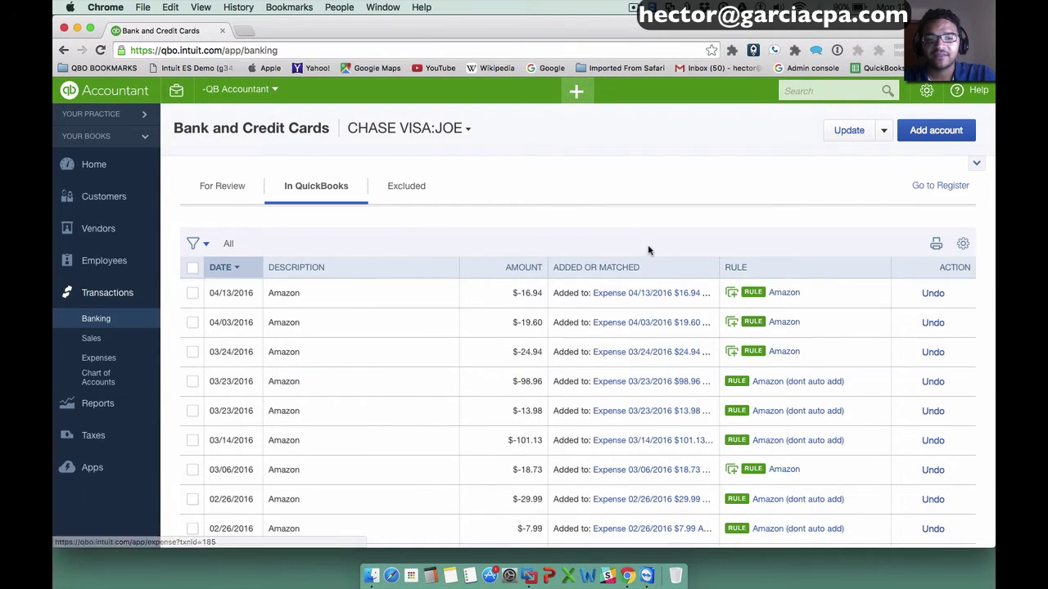
pyautogui.scroll(-2, 669, 272)
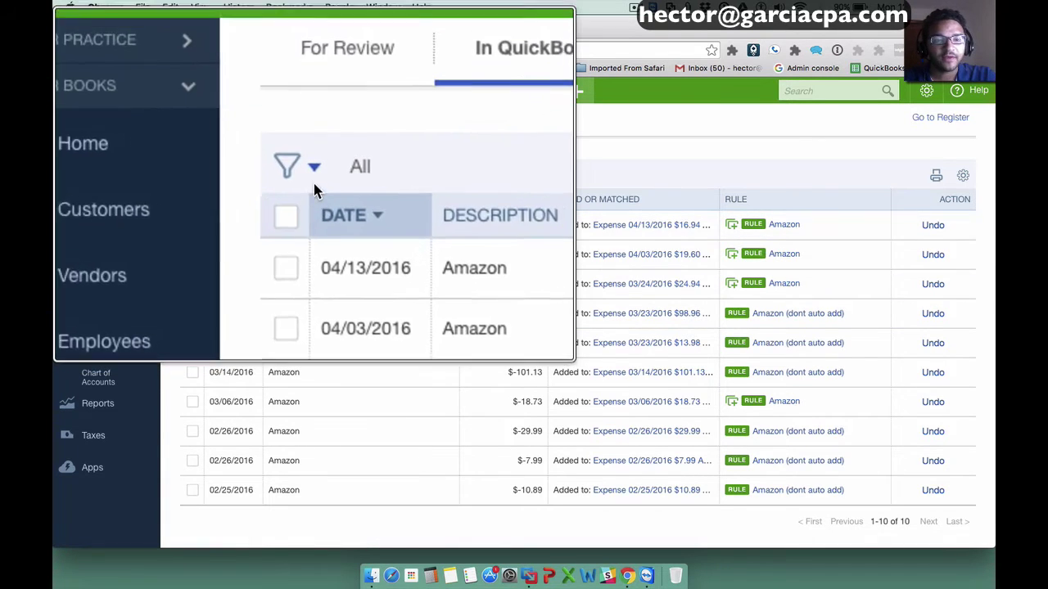
pyautogui.click(200, 177)
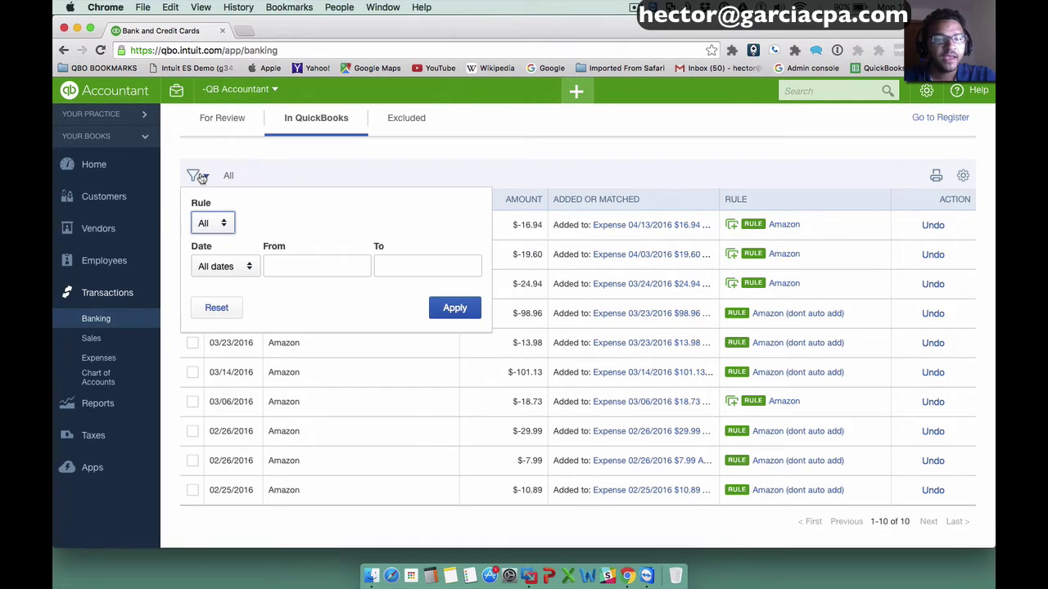
pyautogui.click(215, 224)
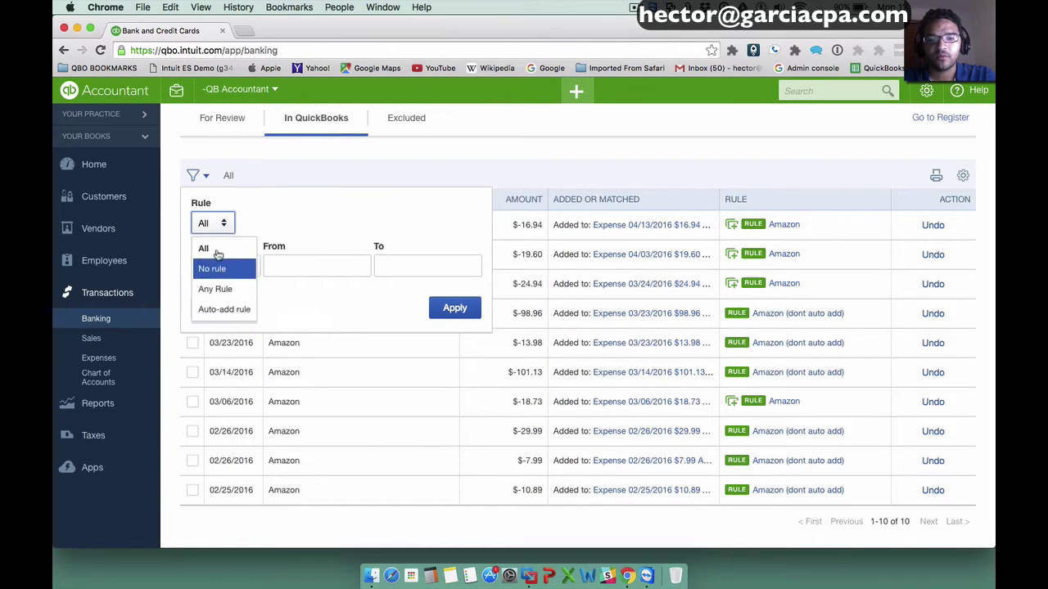
pyautogui.click(225, 310)
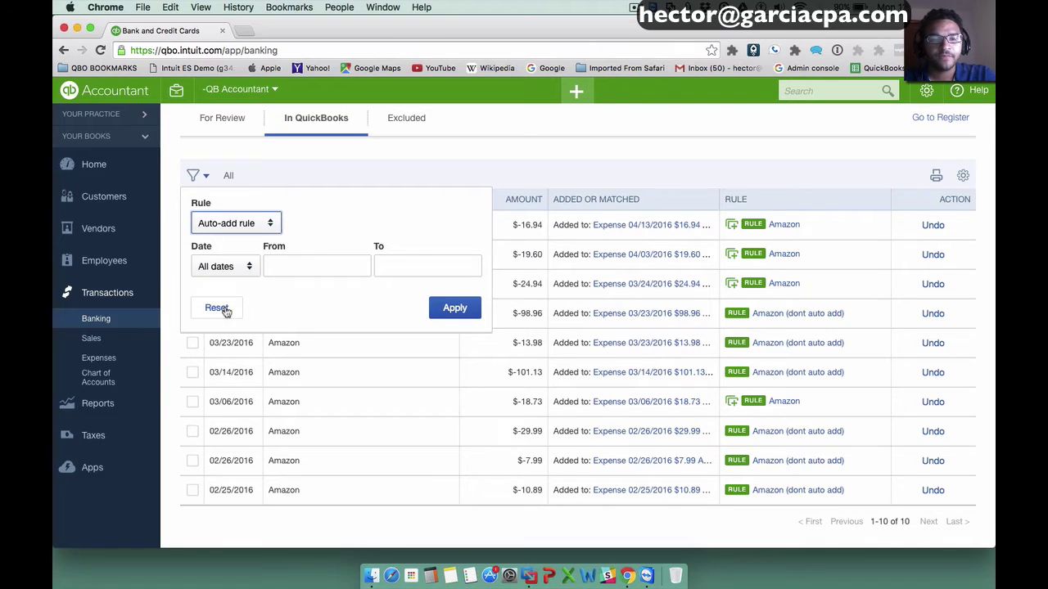
pyautogui.click(463, 315)
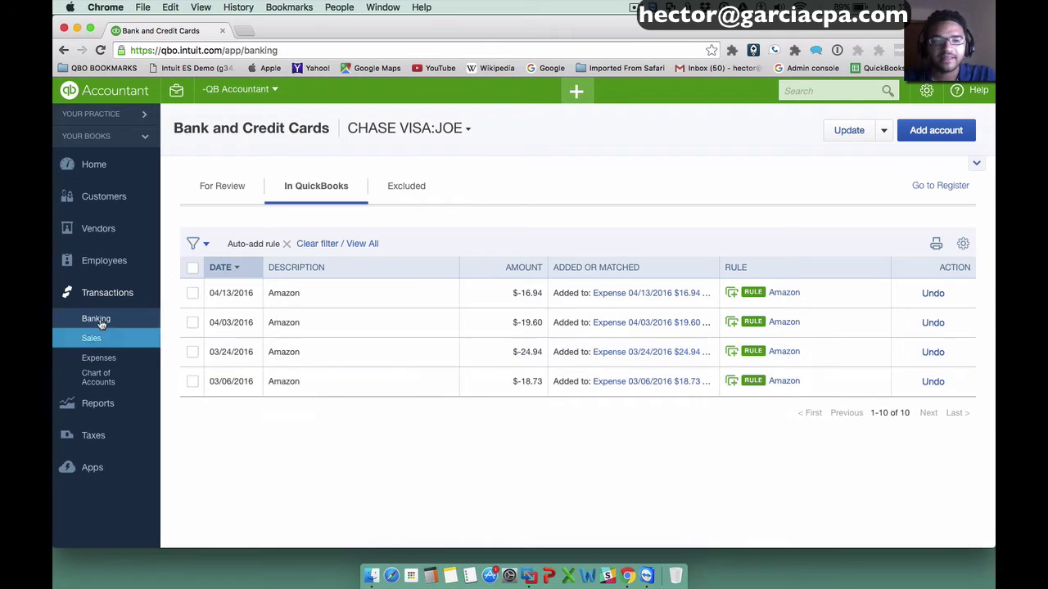
# - Undo all the auto-added Amazon transactions together and check them in the For Review list
pyautogui.click(194, 268)
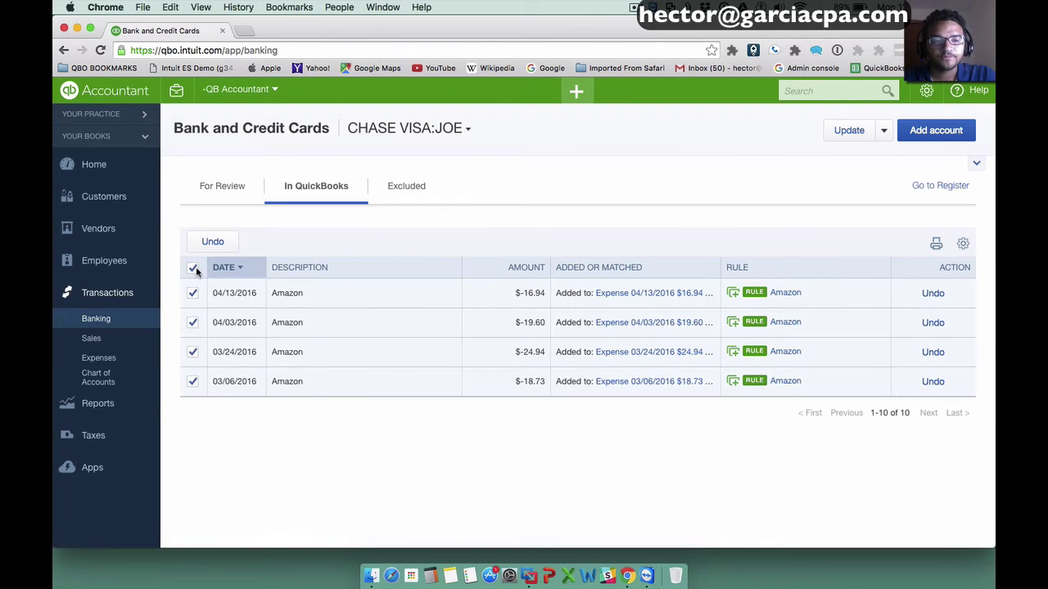
pyautogui.click(212, 242)
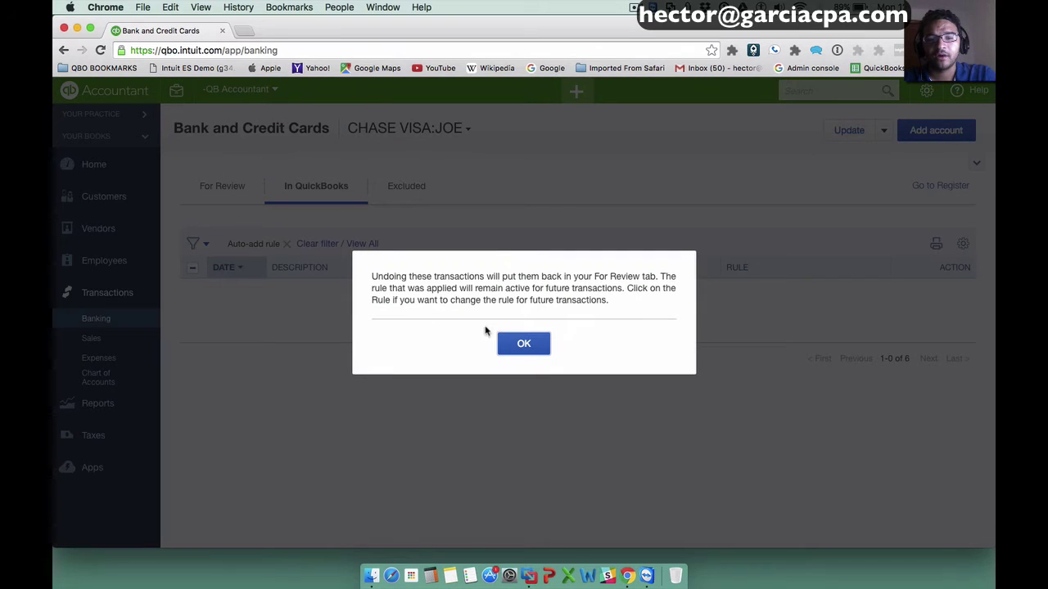
pyautogui.click(528, 348)
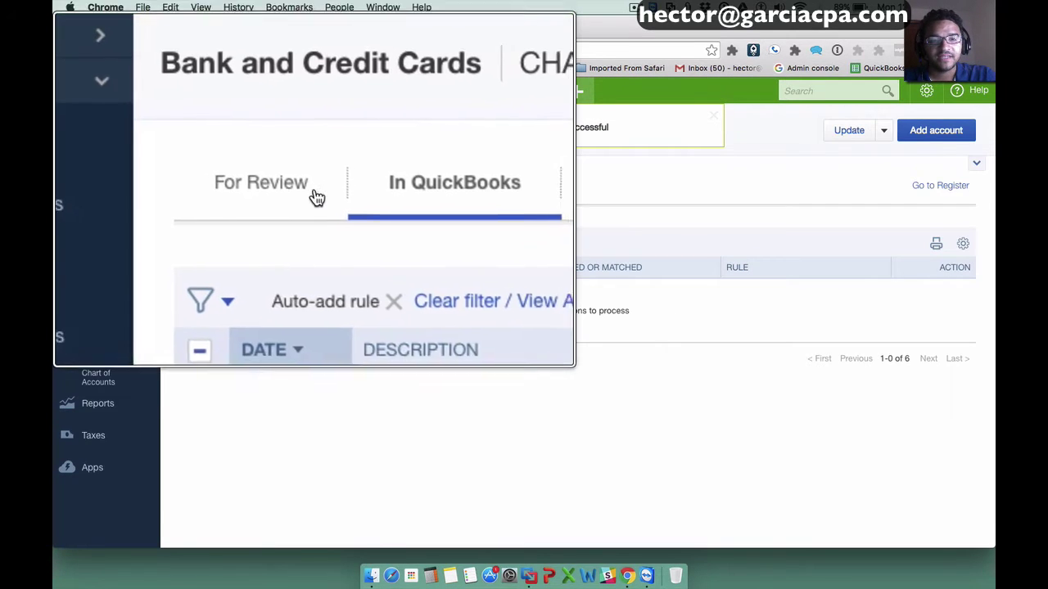
pyautogui.click(229, 189)
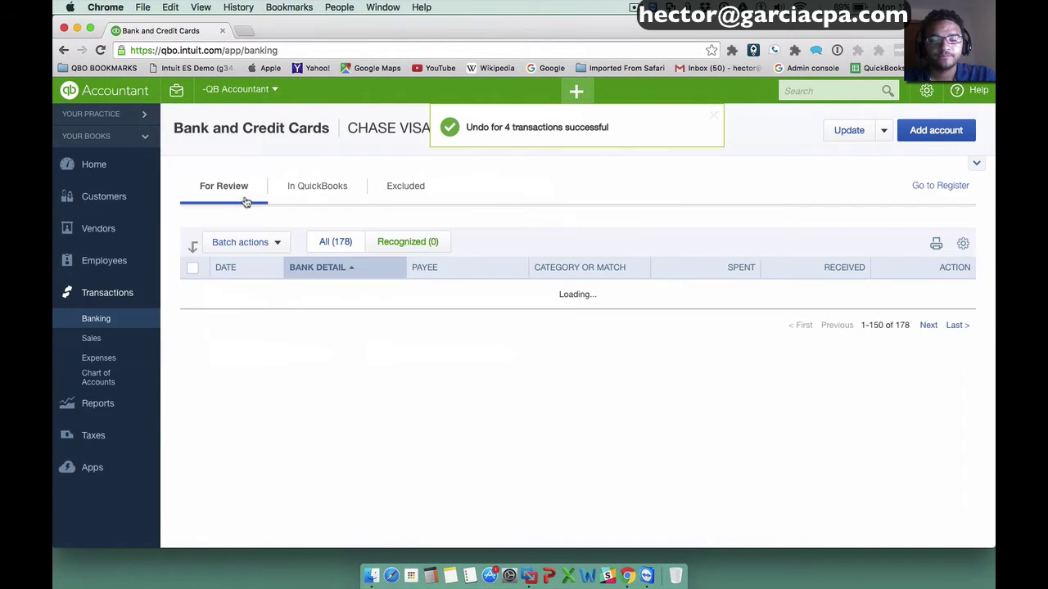
pyautogui.scroll(-2, 580, 317)
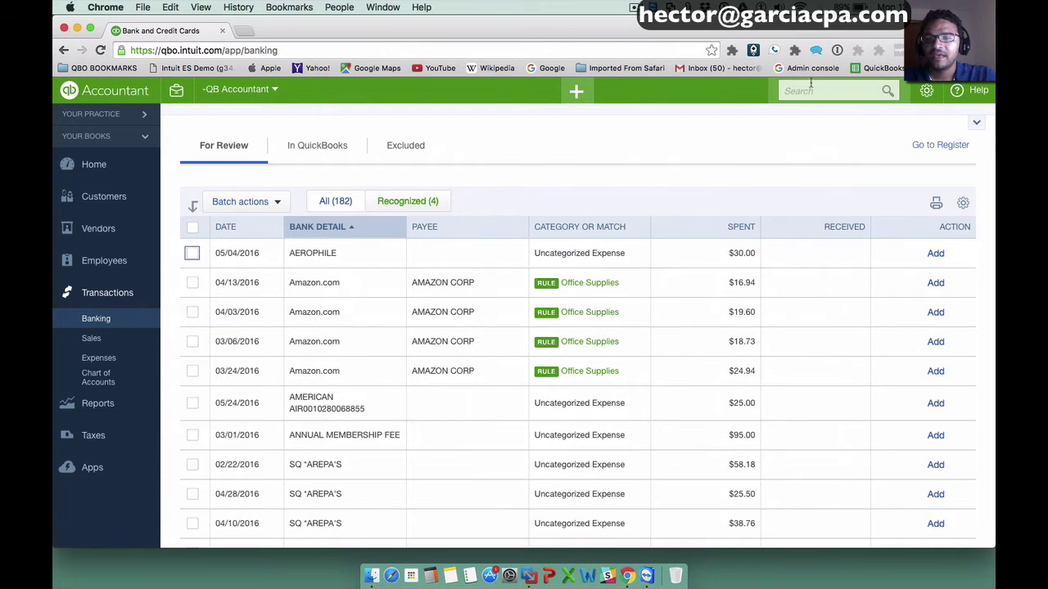
# - Open the managed rules and delete the auto-adding Amazon rule
pyautogui.scroll(2, 838, 140)
pyautogui.click(885, 134)
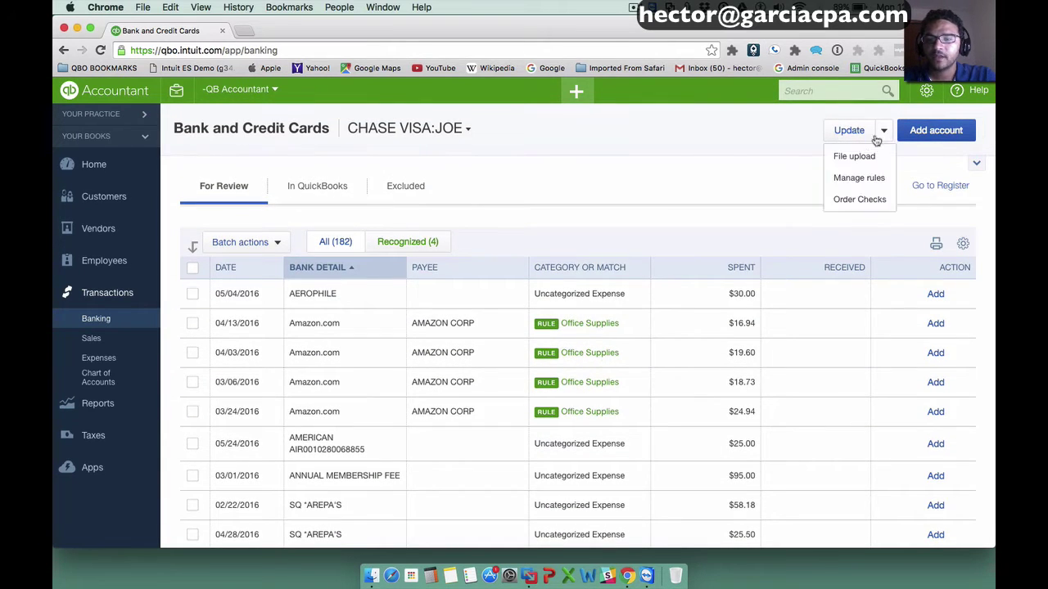
pyautogui.click(860, 176)
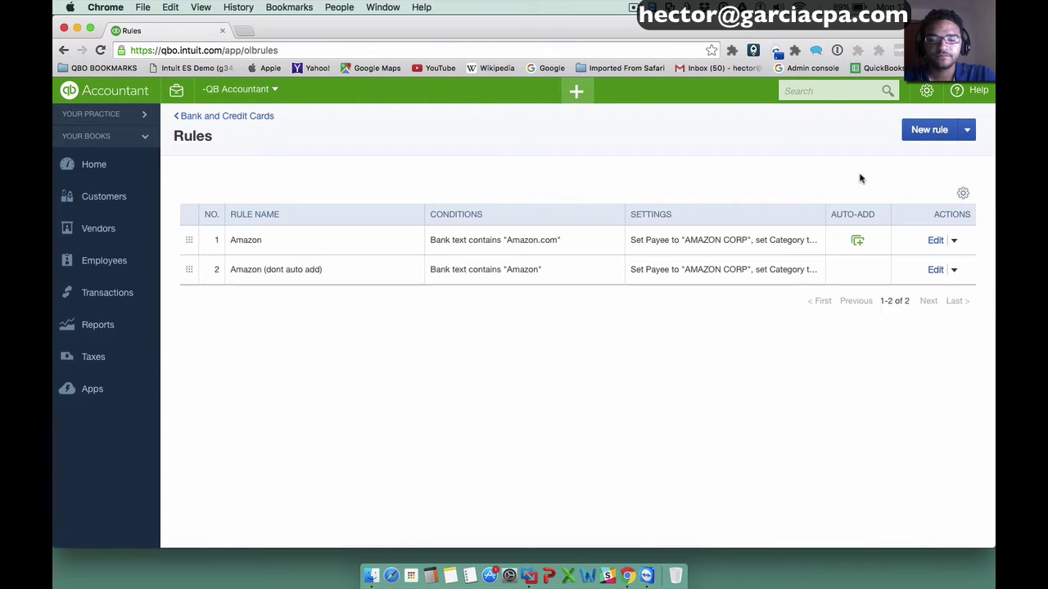
pyautogui.click(955, 241)
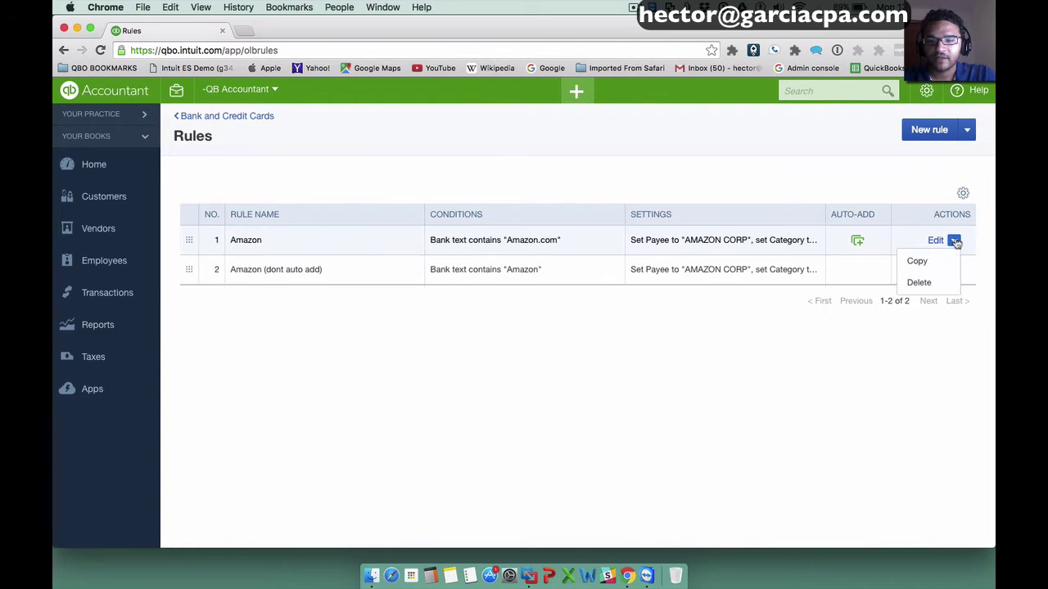
pyautogui.click(923, 282)
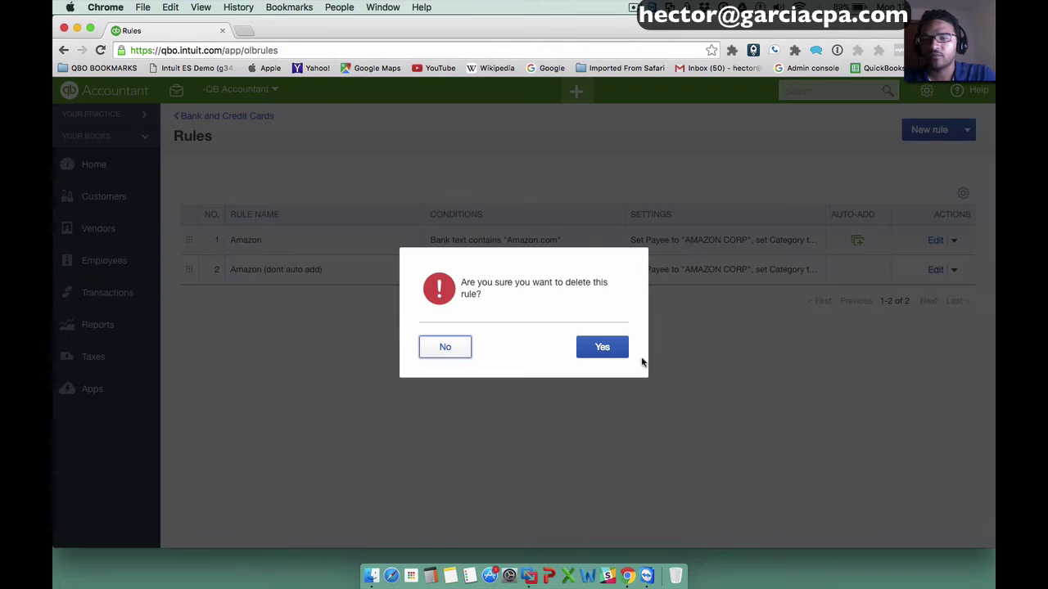
pyautogui.click(604, 346)
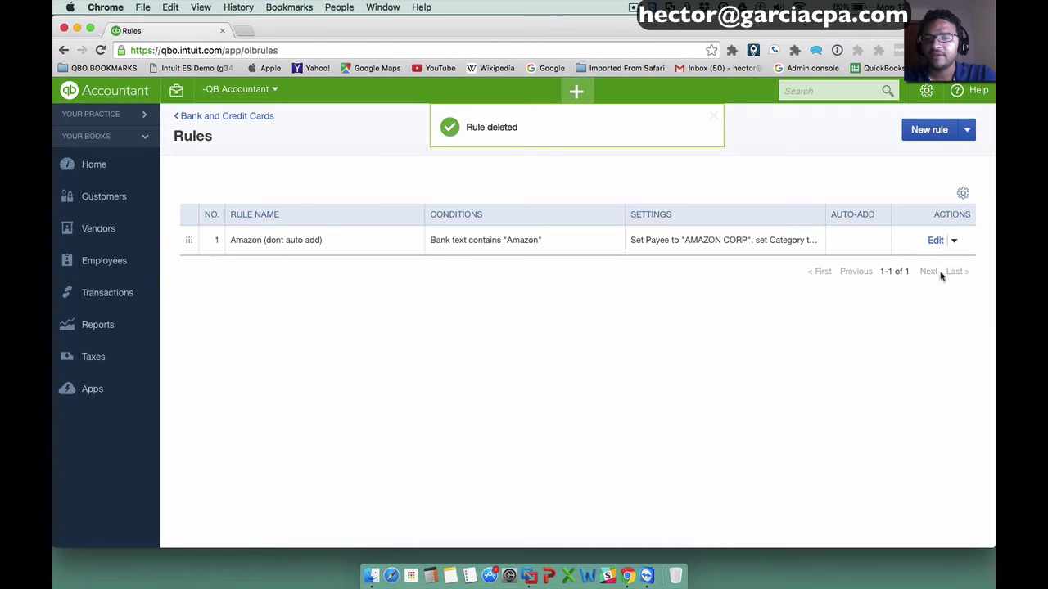
# - Delete the remaining Amazon (dont auto add) rule from the rules list
pyautogui.click(954, 240)
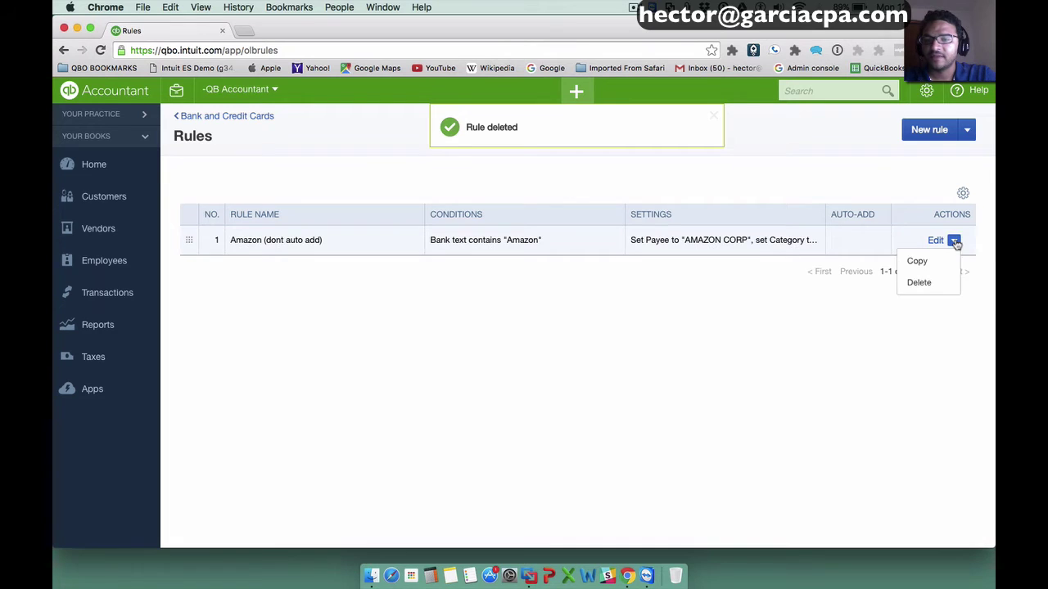
pyautogui.click(920, 283)
pyautogui.click(615, 353)
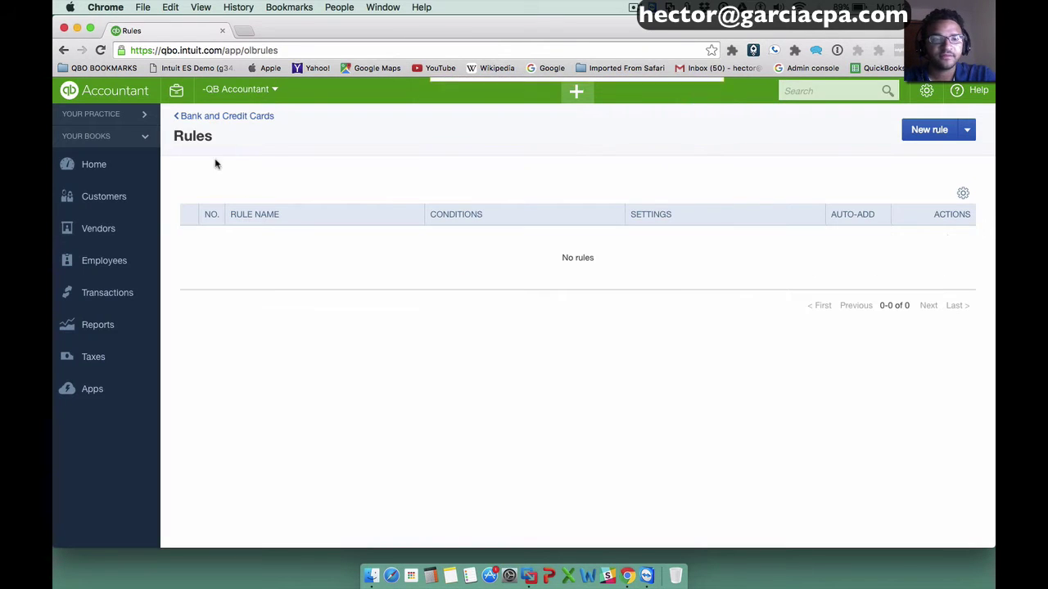
# - Return to Bank and Credit Cards and batch-accept the four Amazon.com transactions categorized as Office Supplies
pyautogui.click(212, 120)
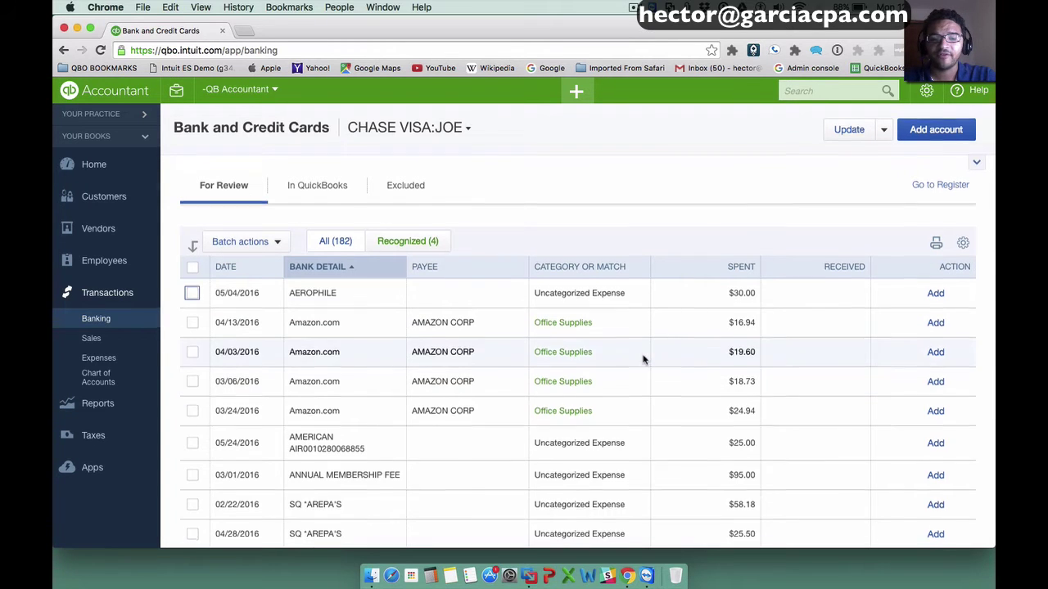
pyautogui.scroll(-1, 642, 359)
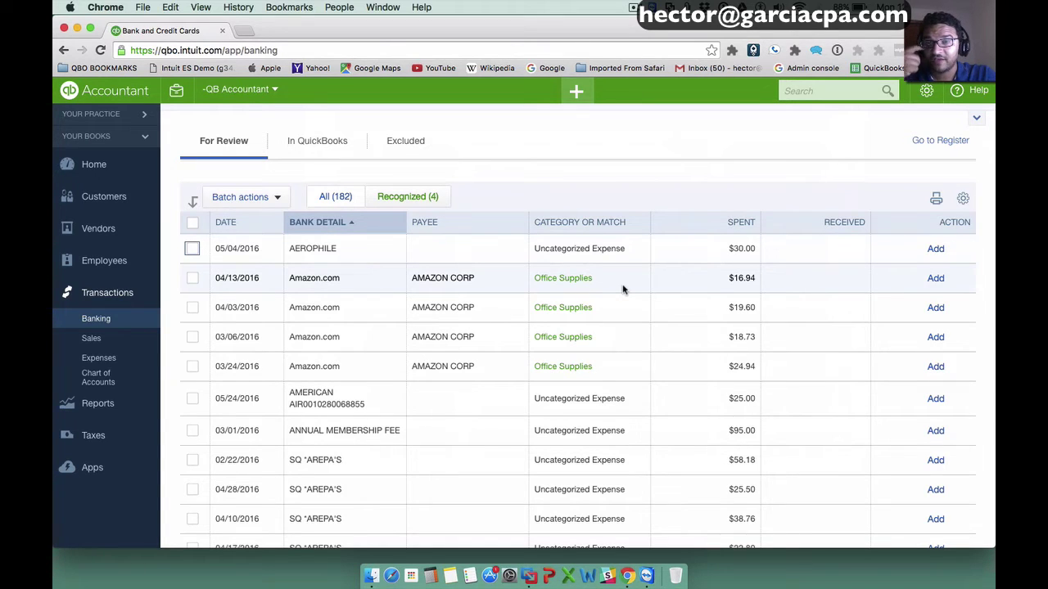
pyautogui.click(192, 278)
pyautogui.keyDown('shift'); pyautogui.click(192, 366); pyautogui.keyUp('shift')
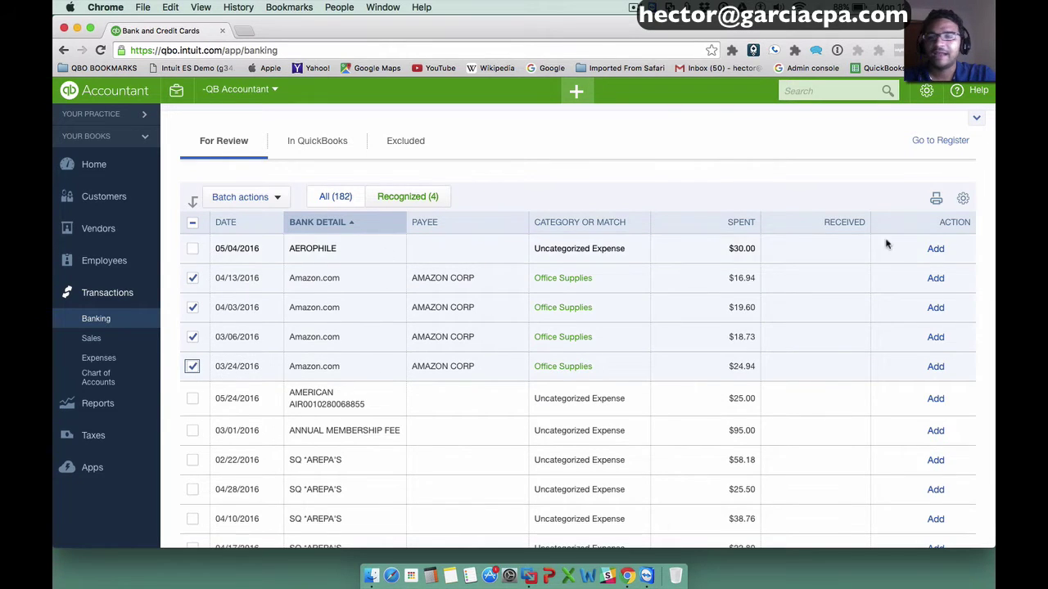
pyautogui.click(256, 199)
pyautogui.click(249, 201)
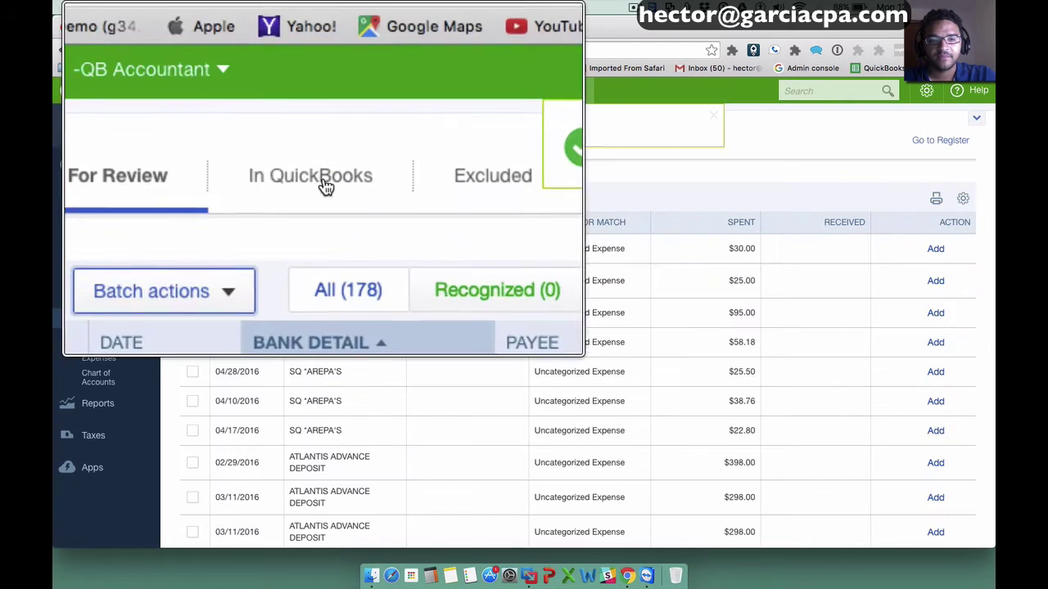
# - Show the transactions already in QuickBooks and check which rule is listed for each Amazon entry
pyautogui.click(319, 144)
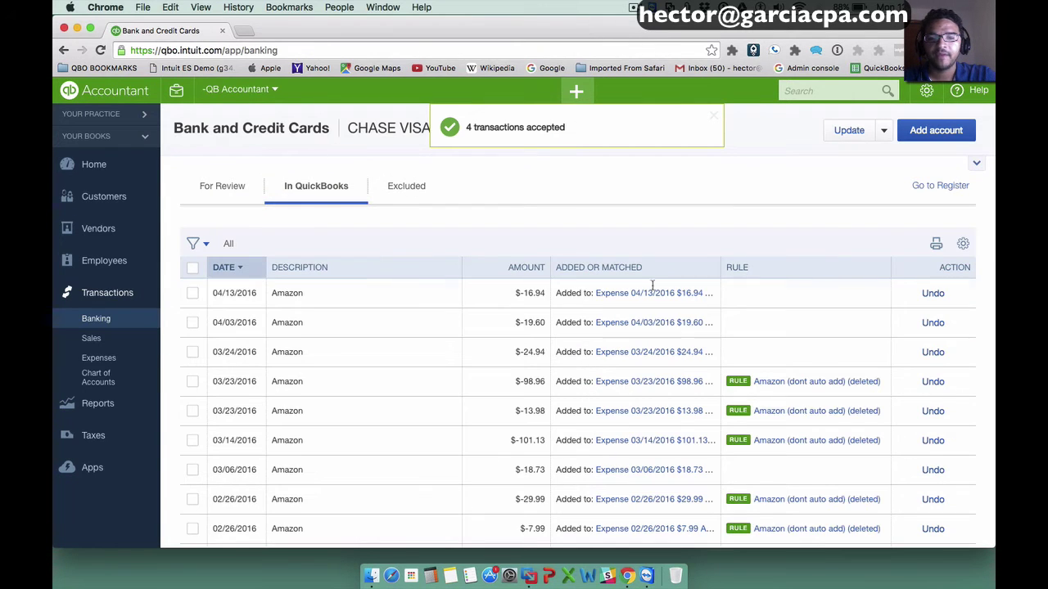
pyautogui.scroll(-2, 724, 369)
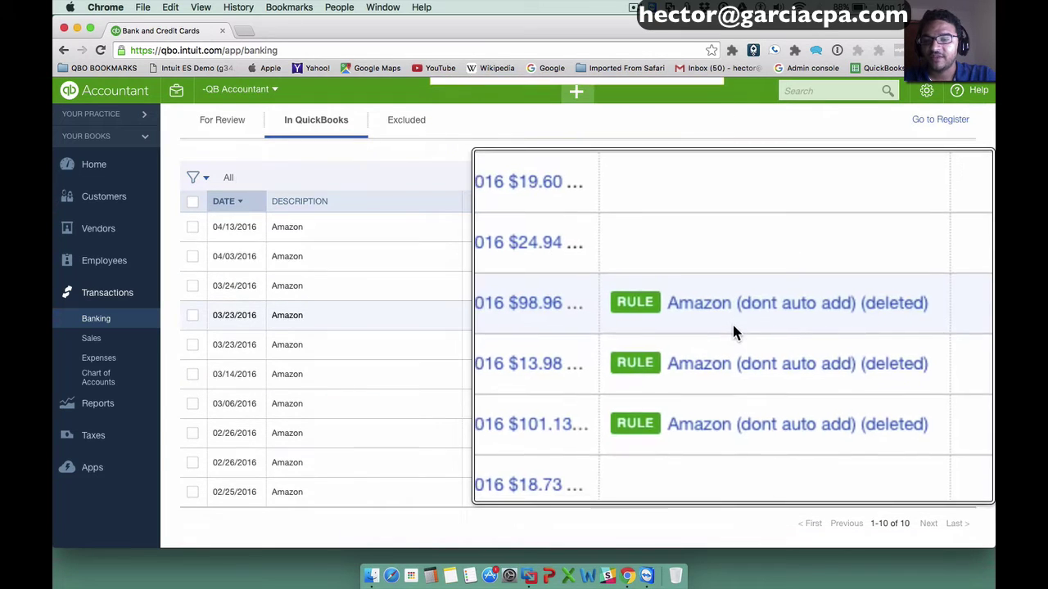
pyautogui.scroll(2, 781, 475)
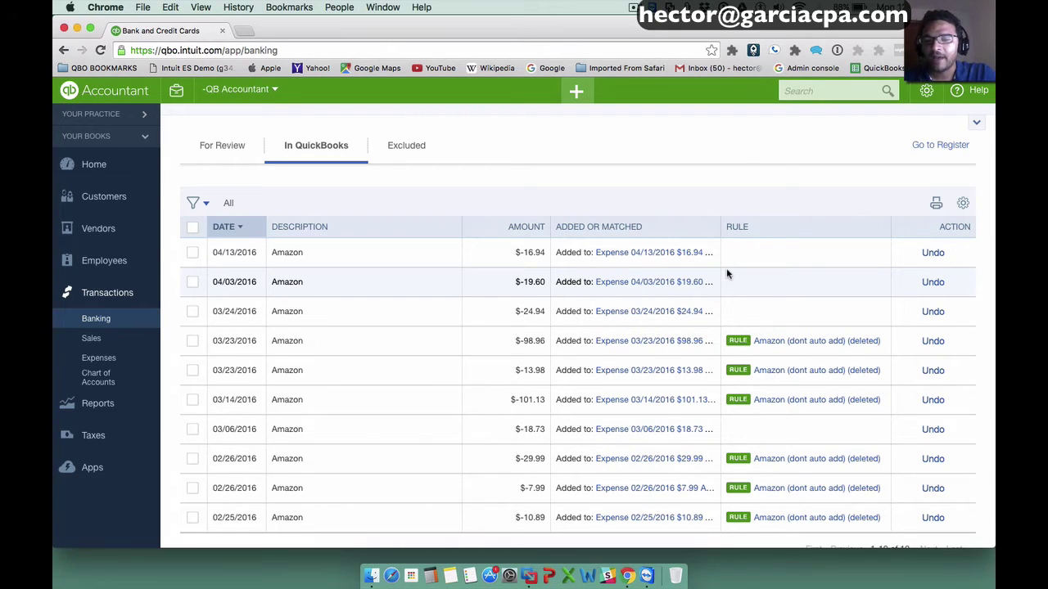
# - Return to the For Review list and assign a newly created payee "chevron" to the 05/01/2016 CHEVRON 0357680 transaction
pyautogui.click(226, 145)
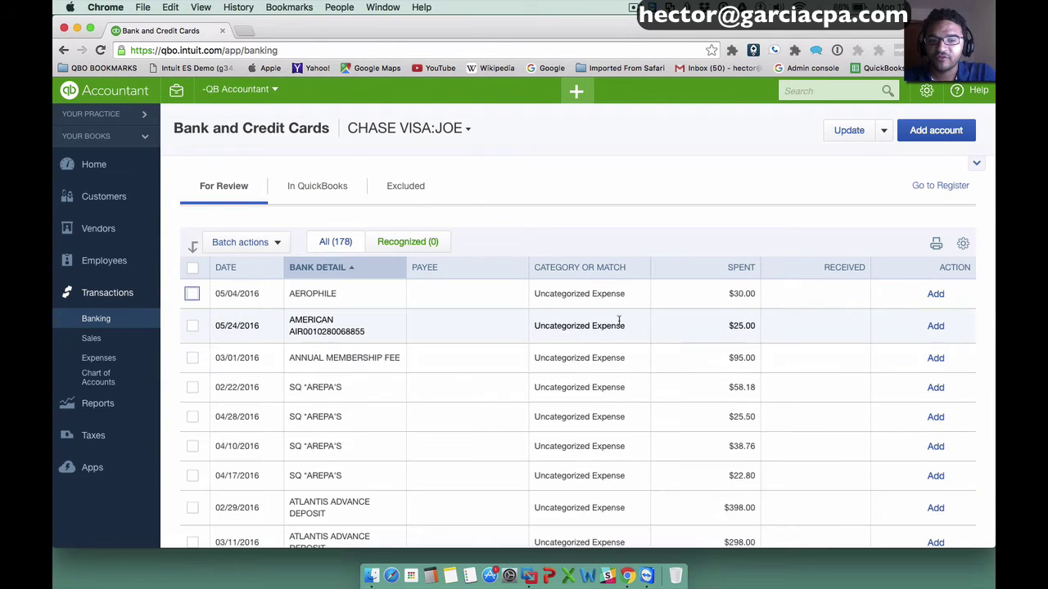
pyautogui.scroll(-2, 618, 327)
pyautogui.scroll(-1, 618, 321)
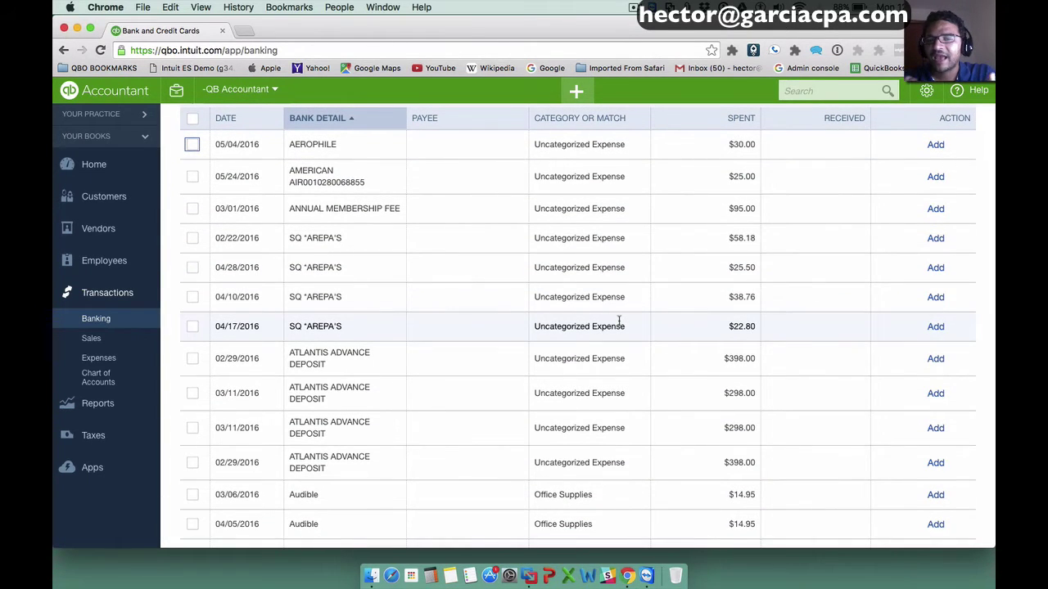
pyautogui.scroll(-6, 618, 321)
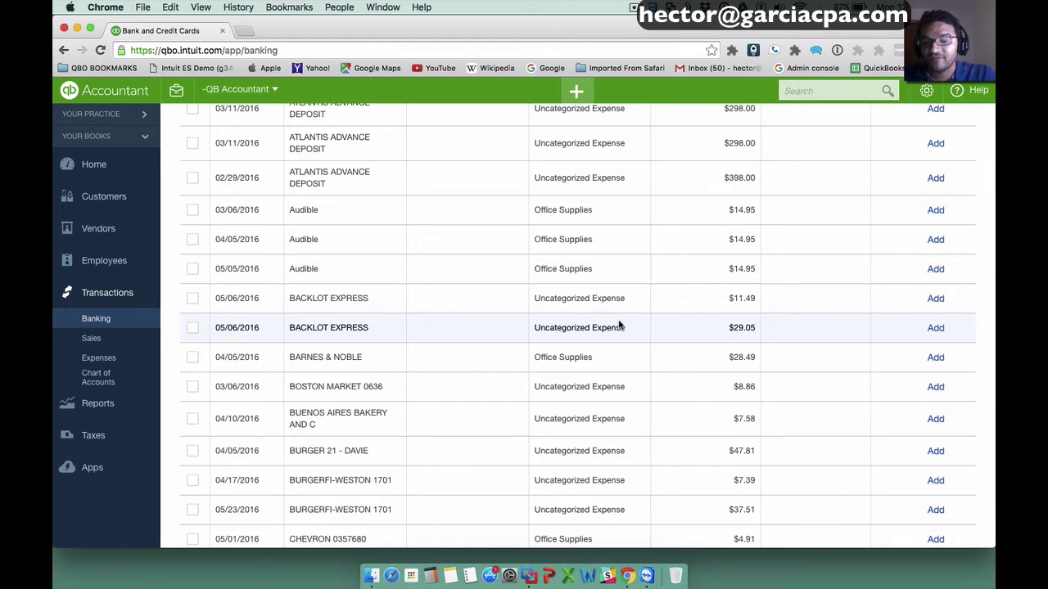
pyautogui.scroll(-2, 620, 325)
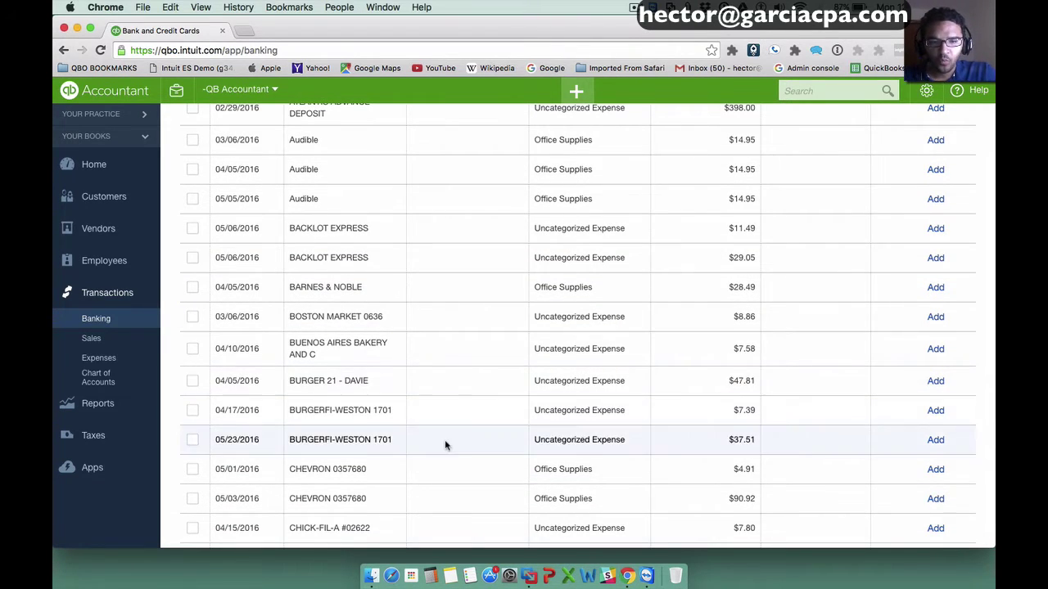
pyautogui.scroll(-3, 445, 440)
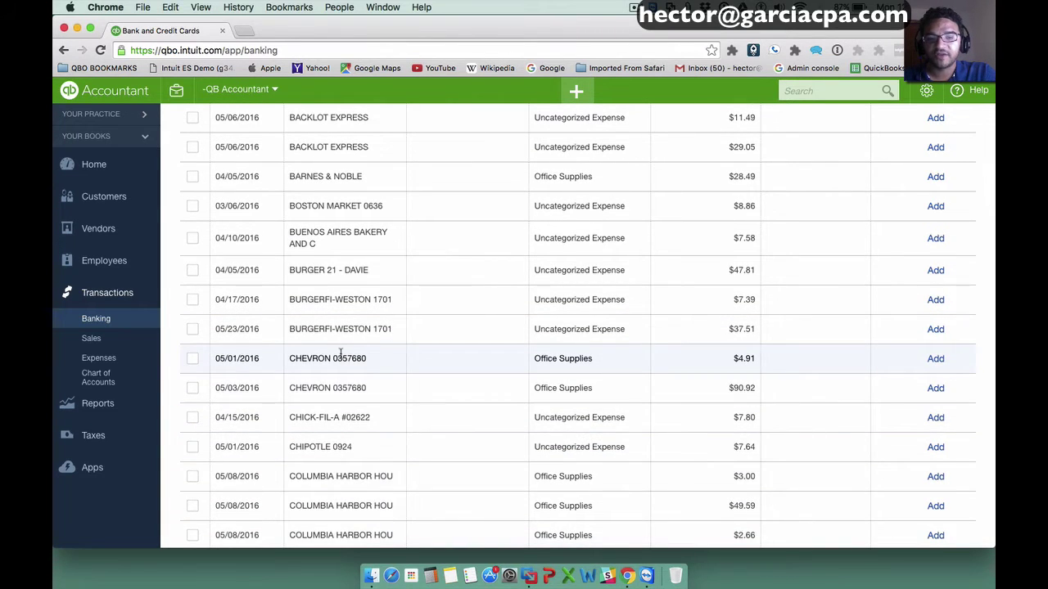
pyautogui.click(341, 353)
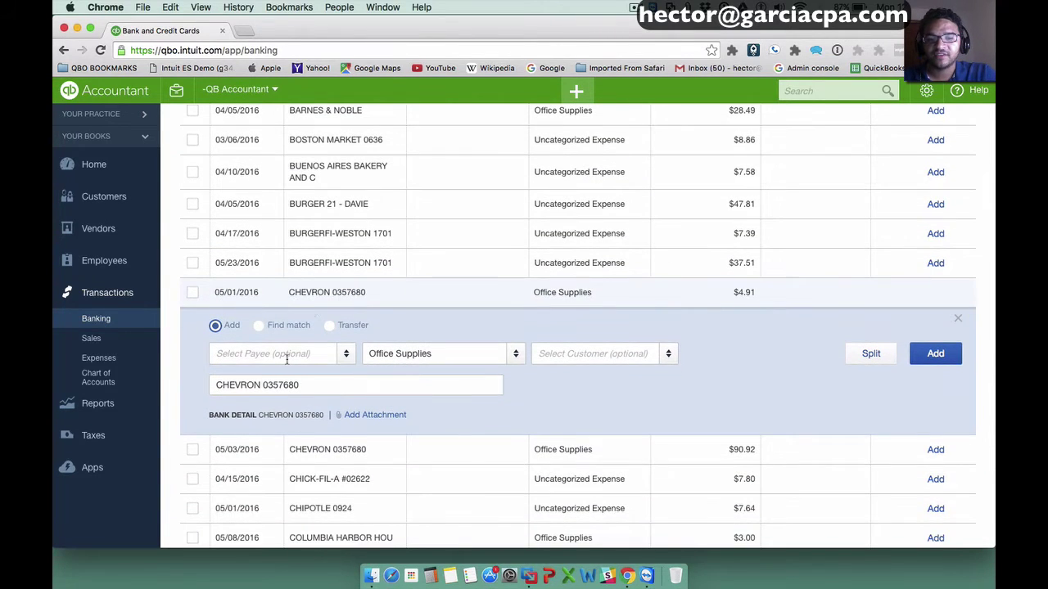
pyautogui.click(287, 358)
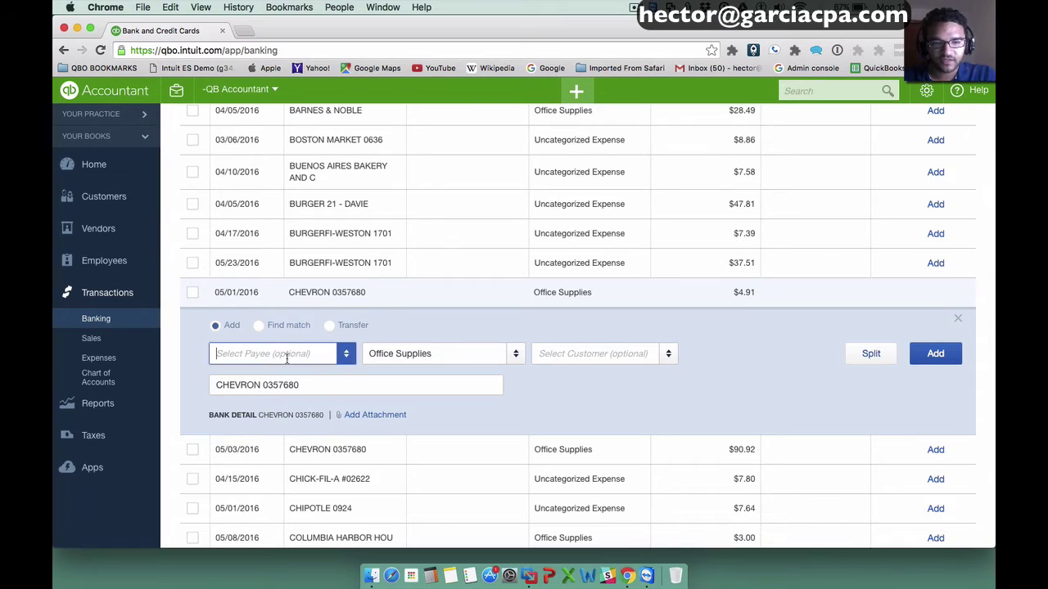
pyautogui.write('chevron')
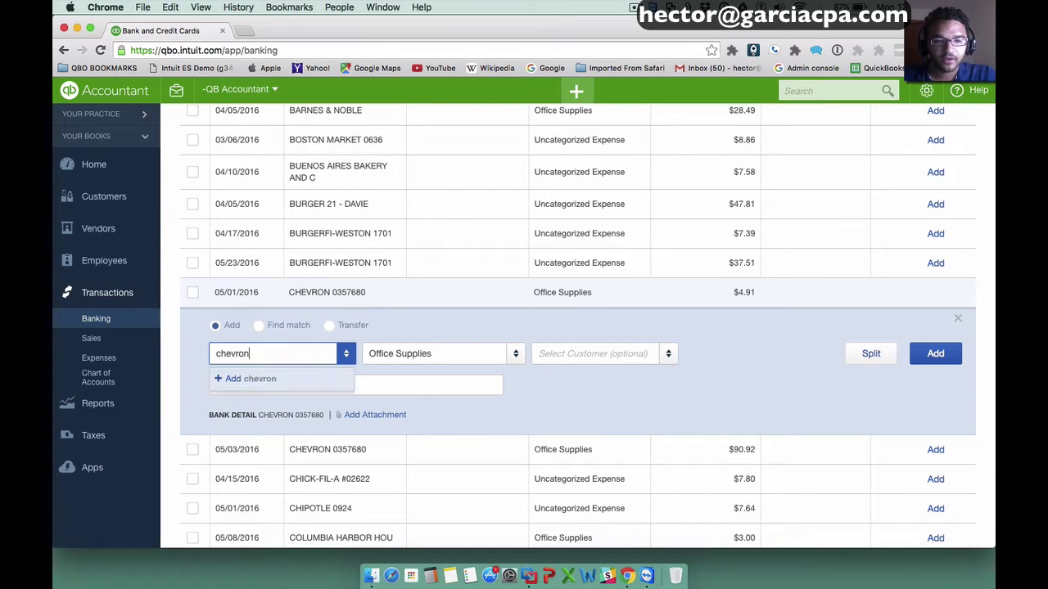
pyautogui.click(273, 379)
pyautogui.click(397, 517)
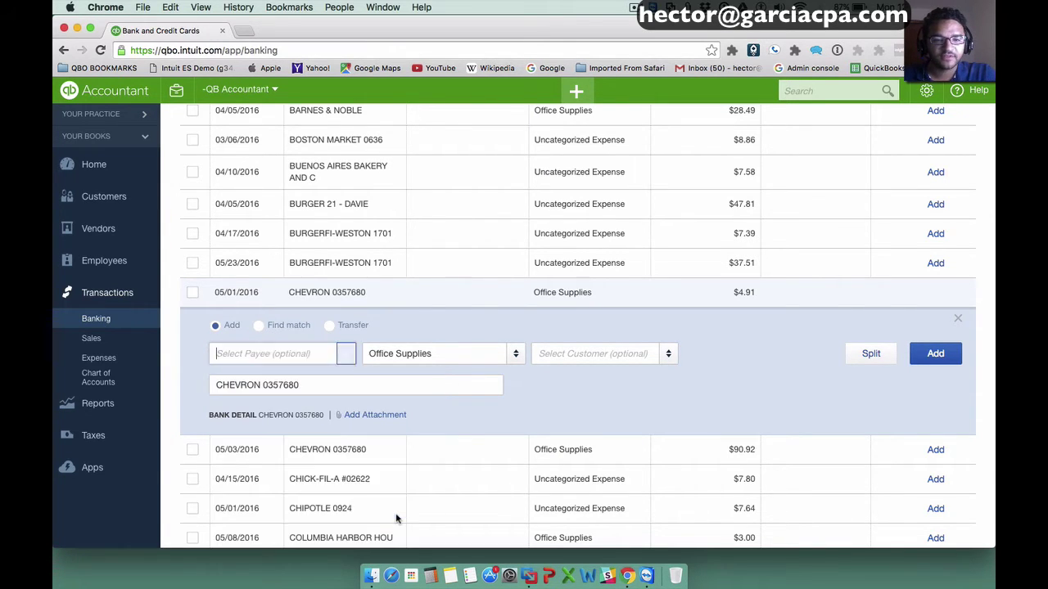
# - Create the category "auto expense" for the 05/01/2016 Chevron transaction and add the transaction to the books
pyautogui.click(446, 352)
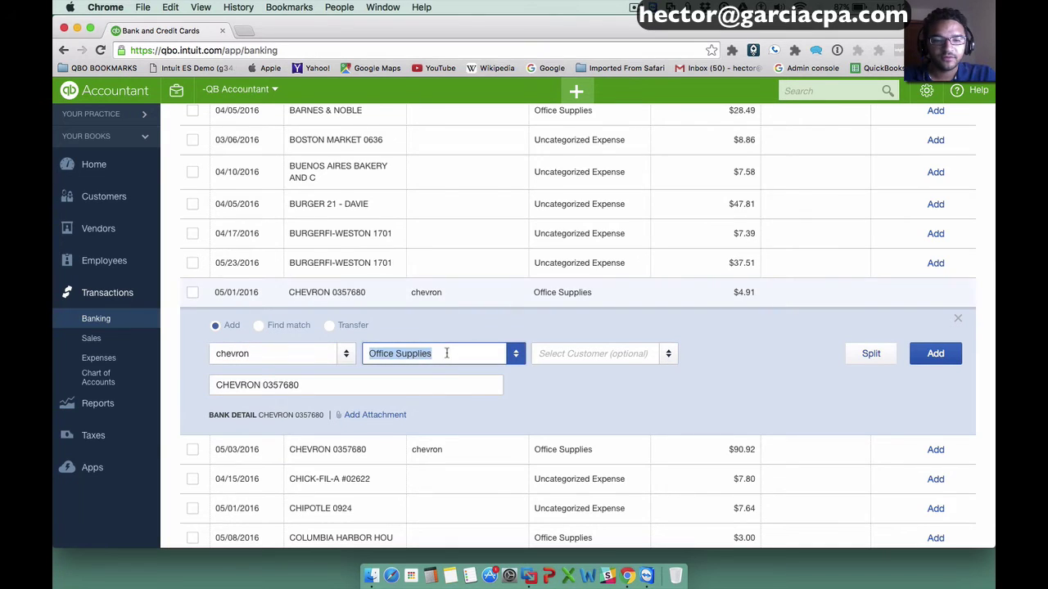
pyautogui.write('auto')
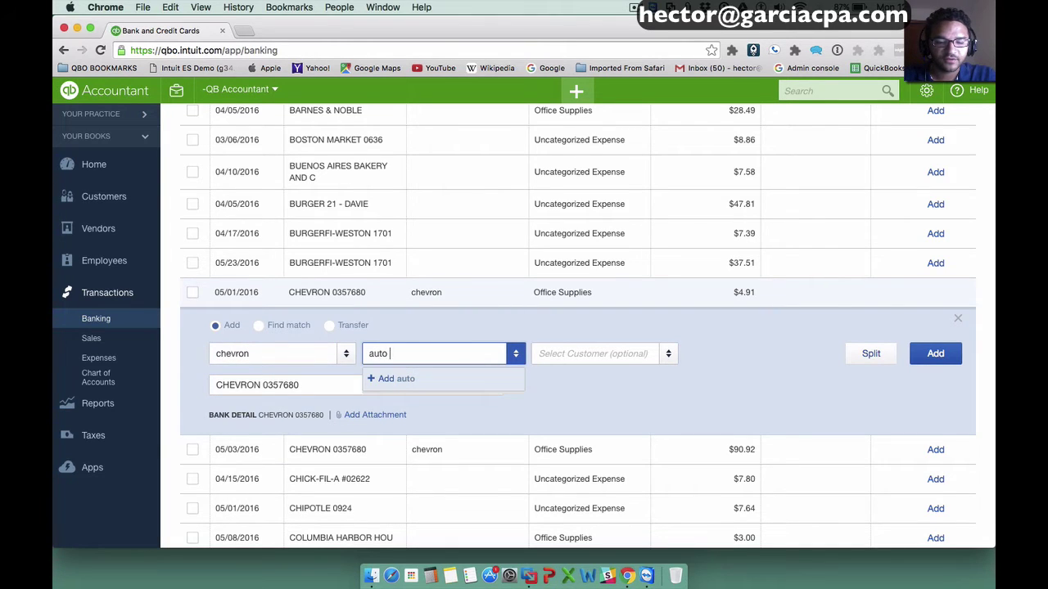
pyautogui.write(' exense')
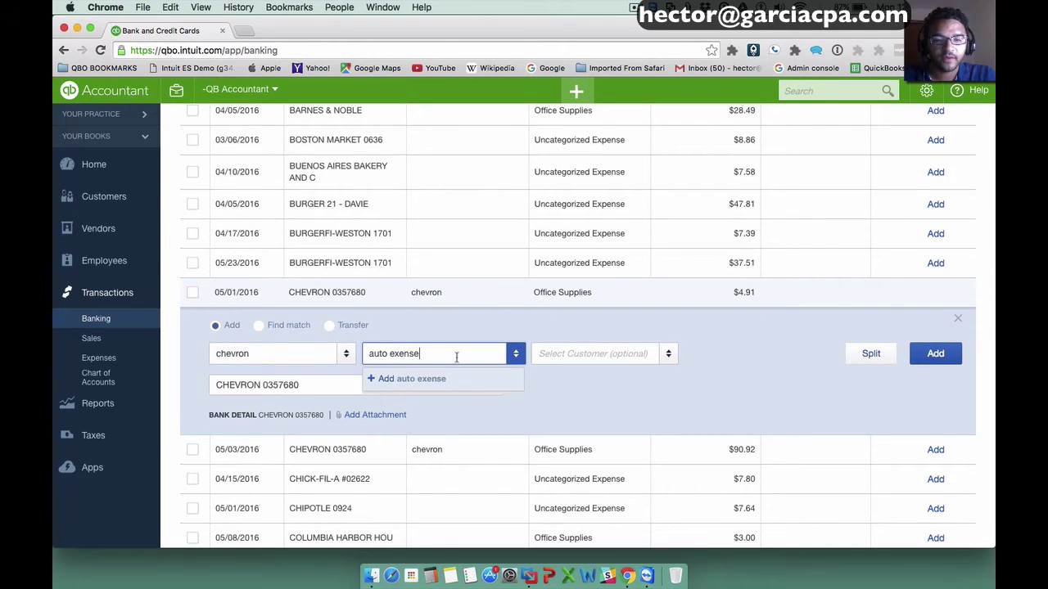
pyautogui.click(400, 353)
pyautogui.write('p')
pyautogui.click(412, 380)
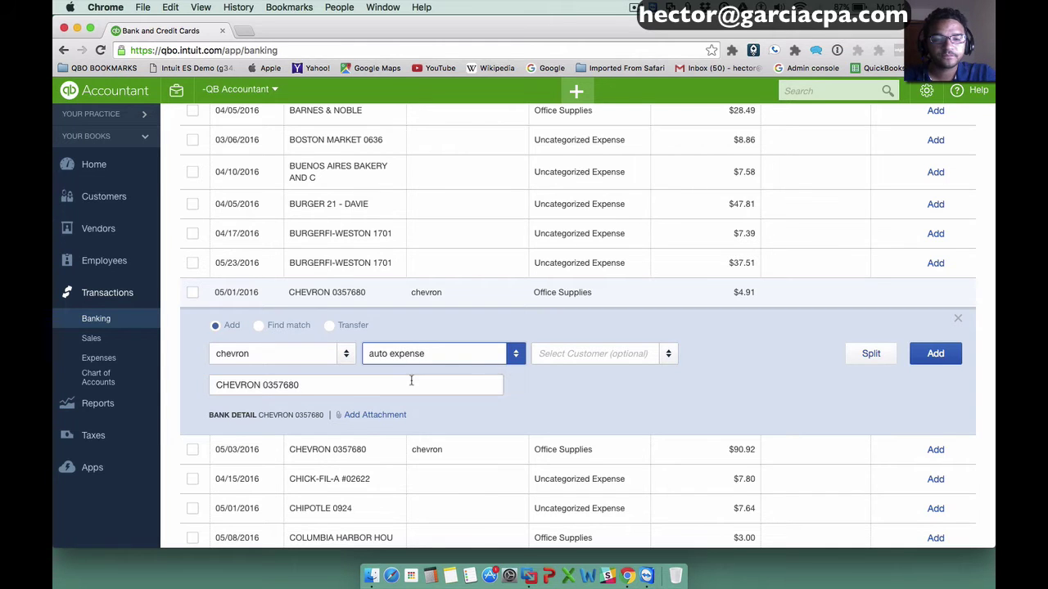
pyautogui.click(687, 499)
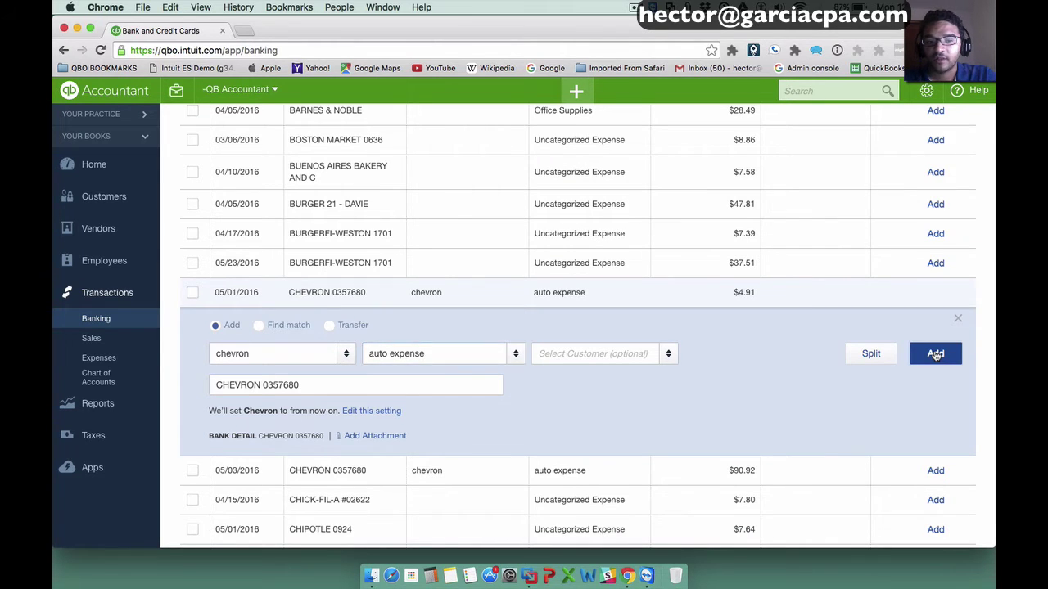
pyautogui.click(936, 353)
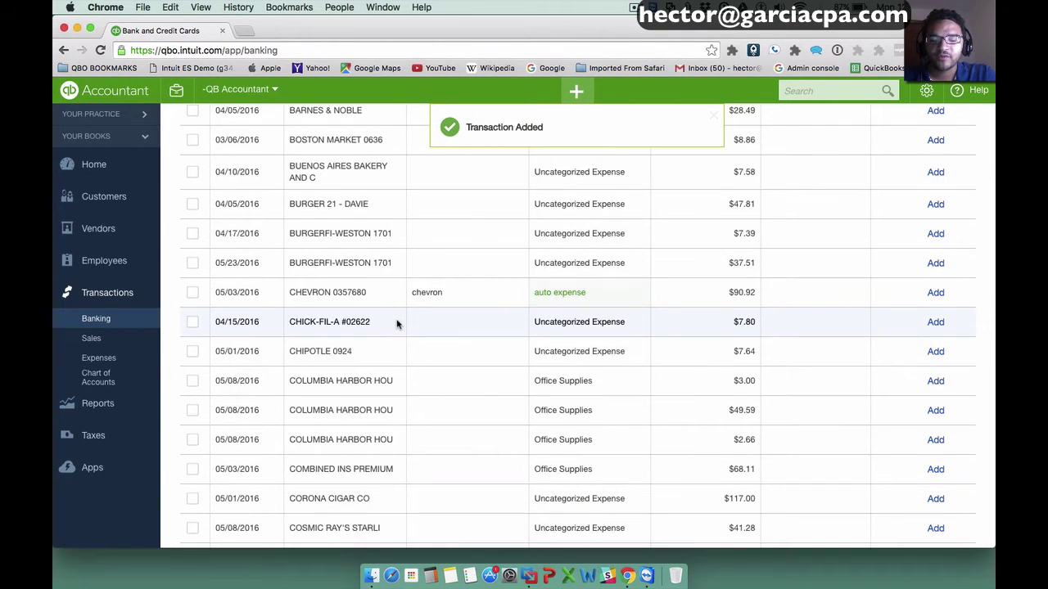
# - Expand the 05/03/2016 CHEVRON 0357680 transaction and examine its suggested payee and category
pyautogui.scroll(1, 400, 326)
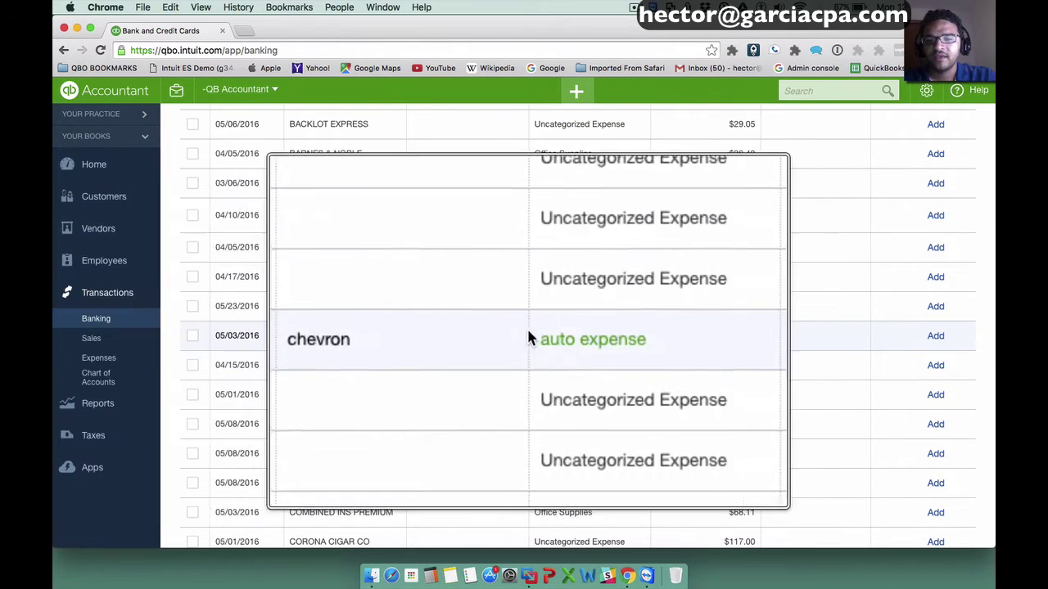
pyautogui.scroll(1, 617, 339)
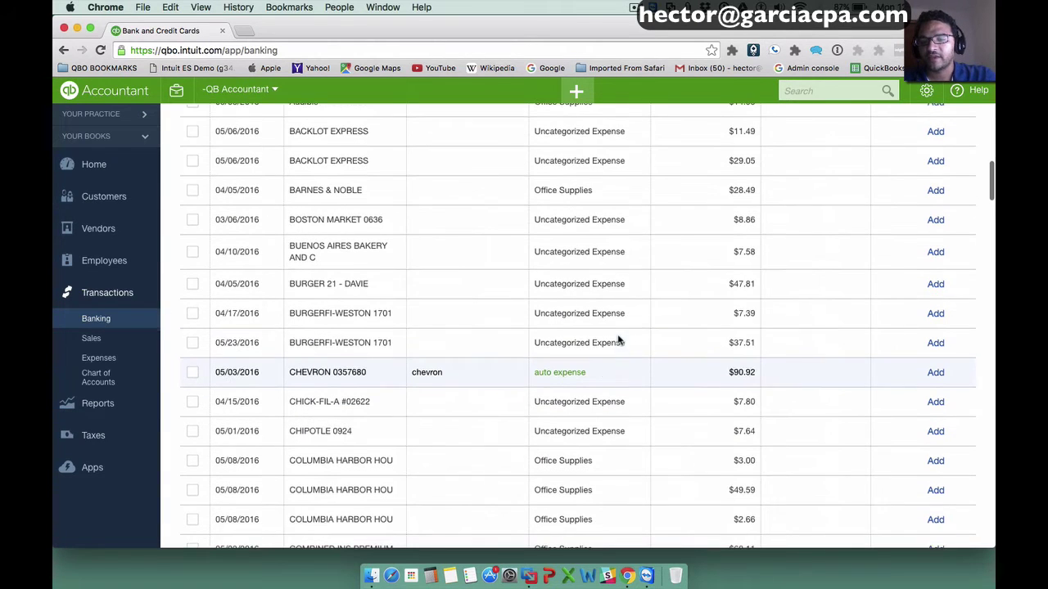
pyautogui.click(603, 375)
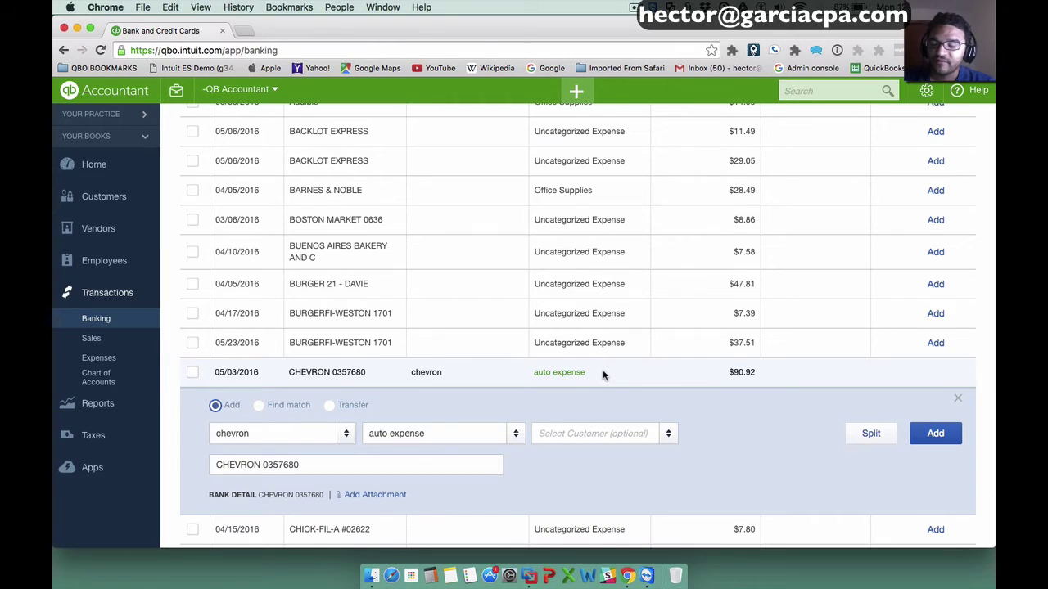
pyautogui.scroll(-1, 603, 375)
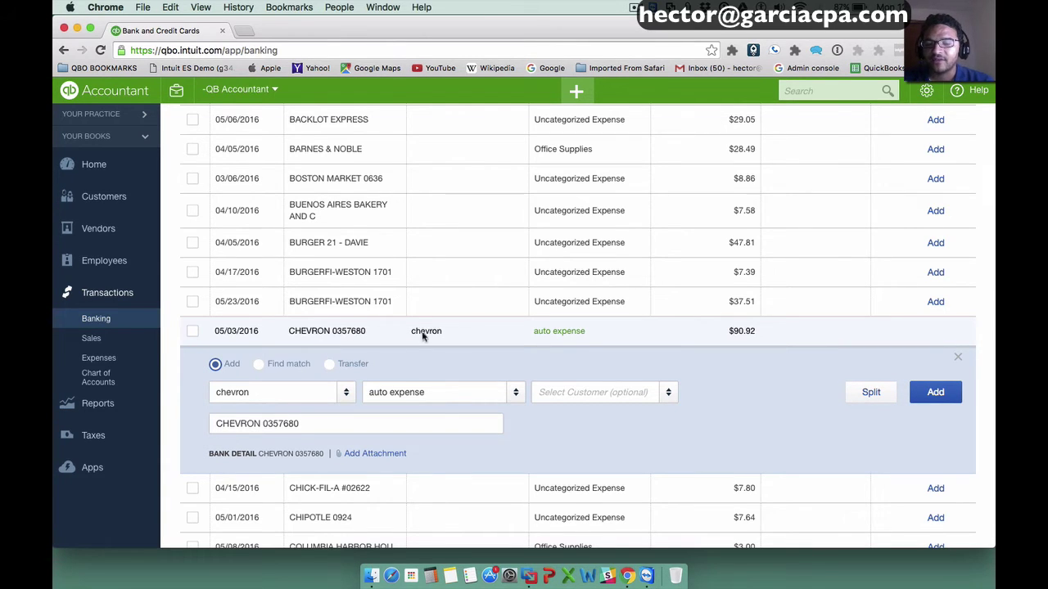
# - Create a new bank rule named "Chevron" for money-out transactions whose bank text contains "chevron"
pyautogui.scroll(5, 576, 348)
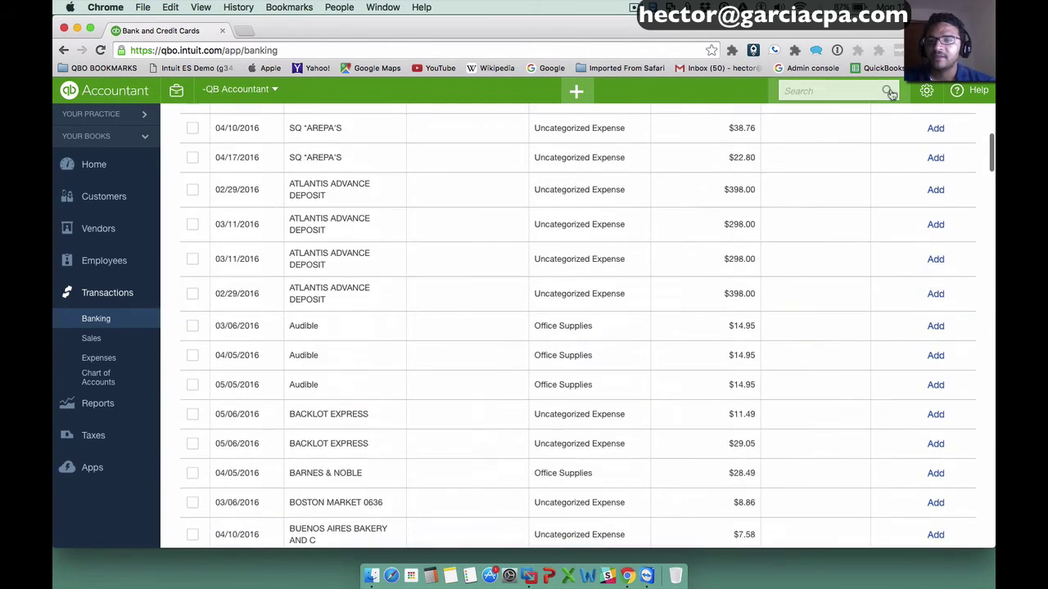
pyautogui.scroll(5, 888, 175)
pyautogui.click(884, 131)
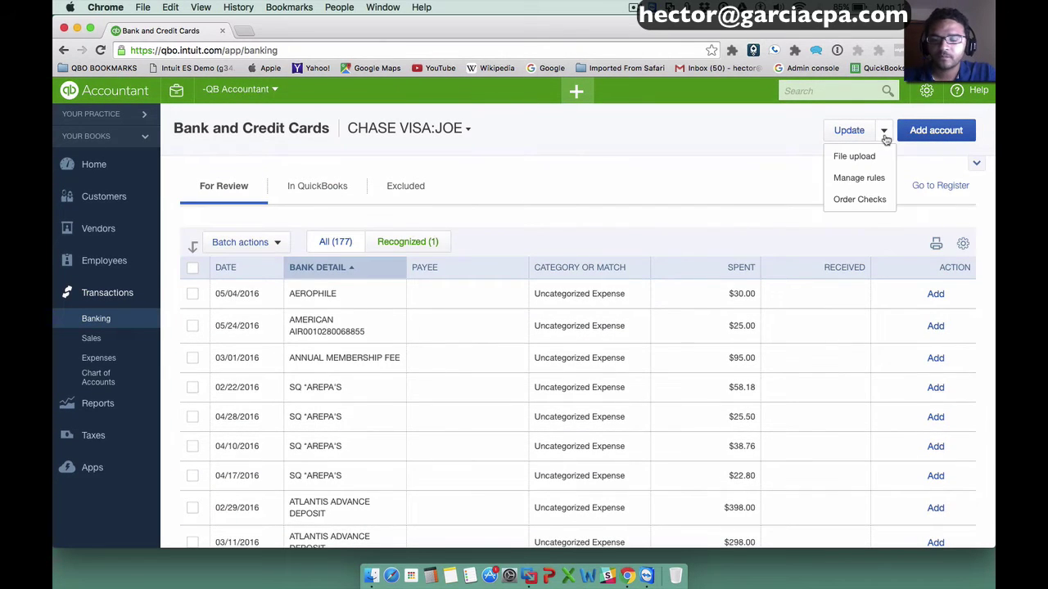
pyautogui.click(861, 176)
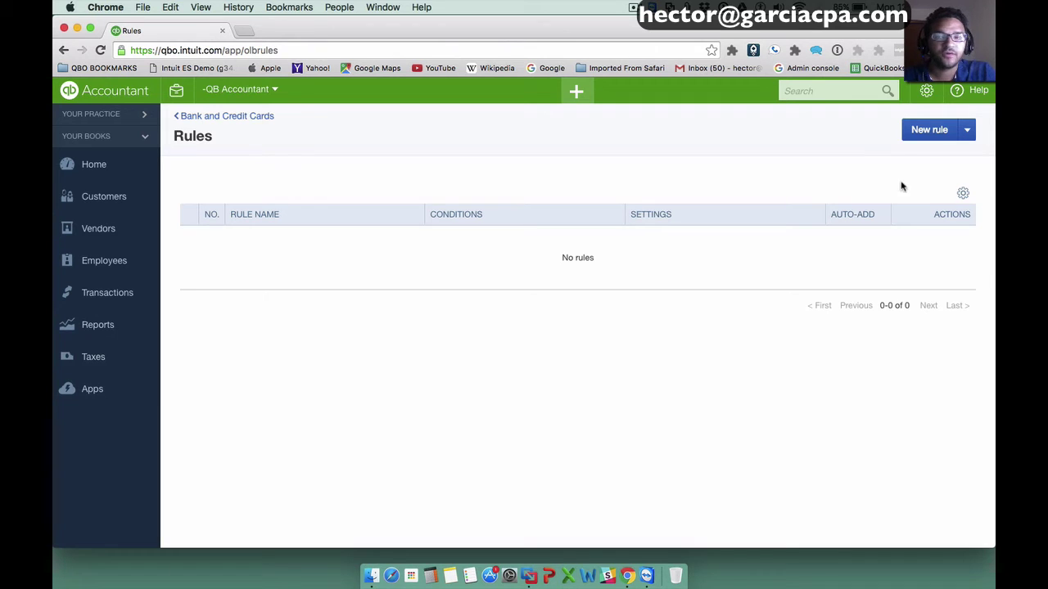
pyautogui.click(933, 134)
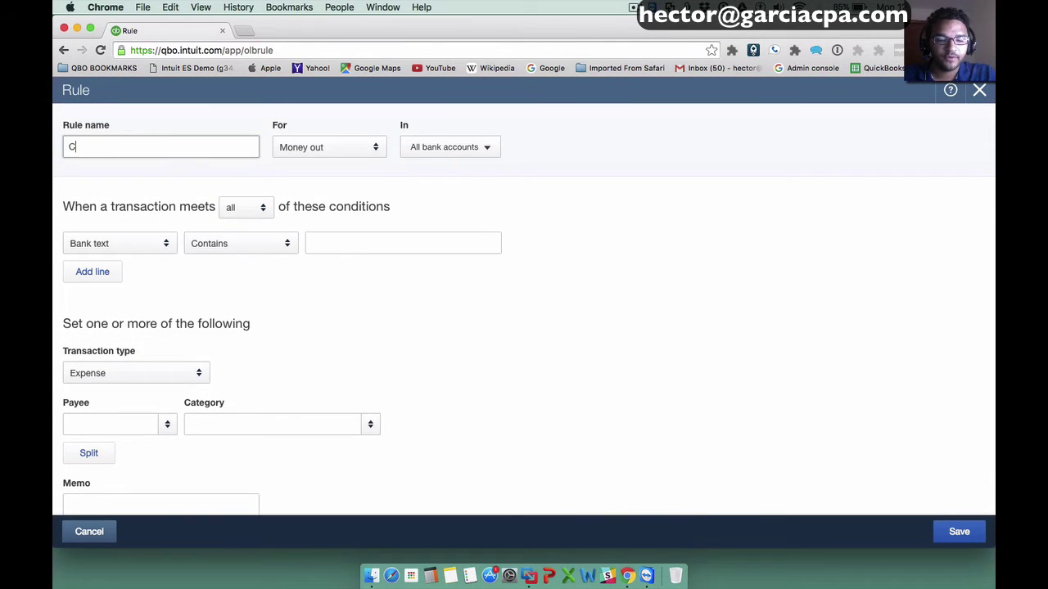
pyautogui.click(329, 246)
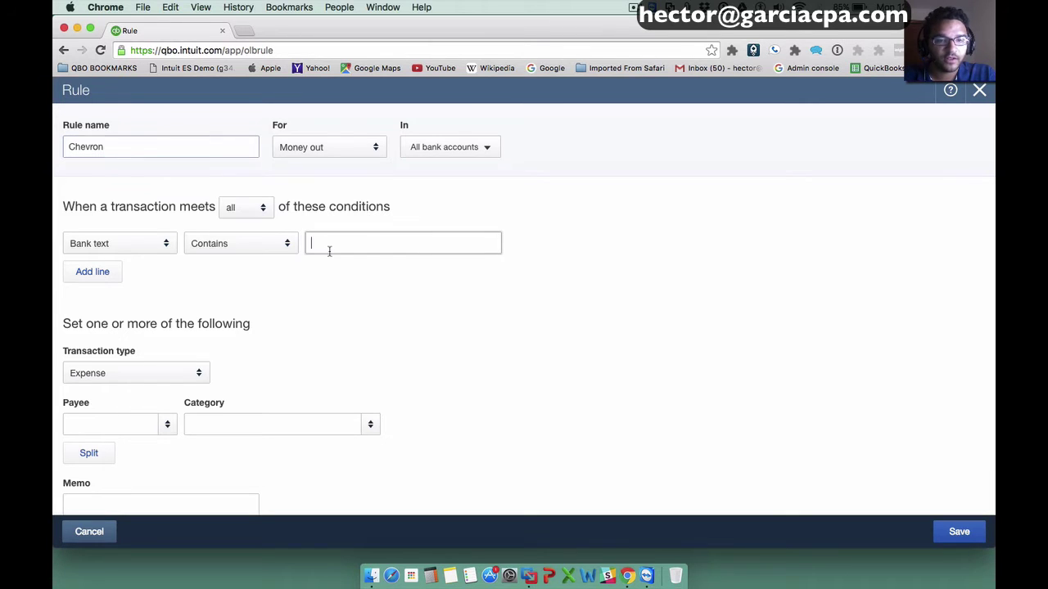
pyautogui.write('chevron')
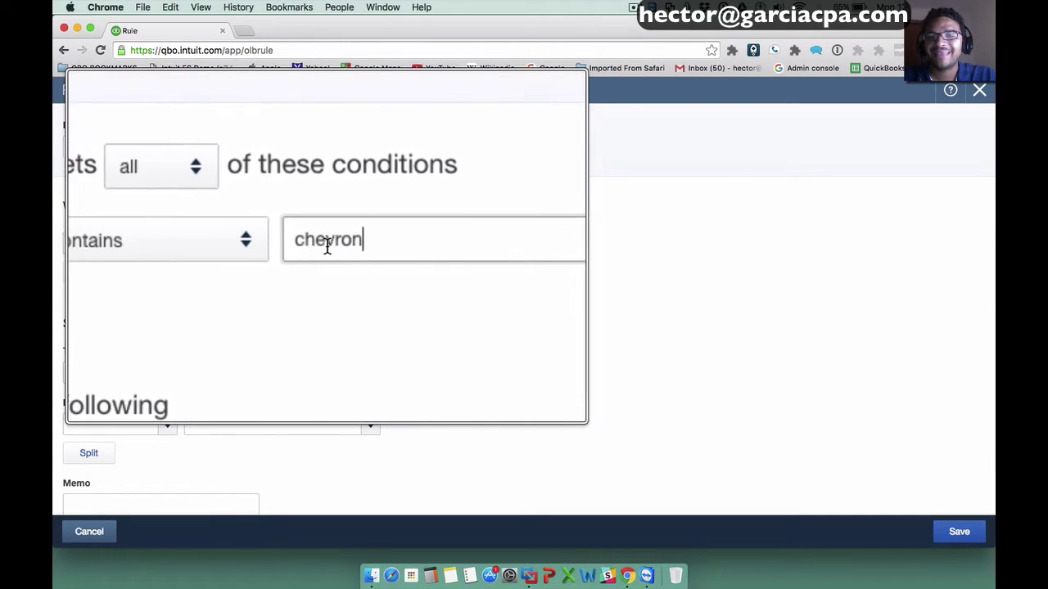
# - Set the rule's payee to chevron and assign it a newly created category "fuel expense" with detail type Auto
pyautogui.click(114, 422)
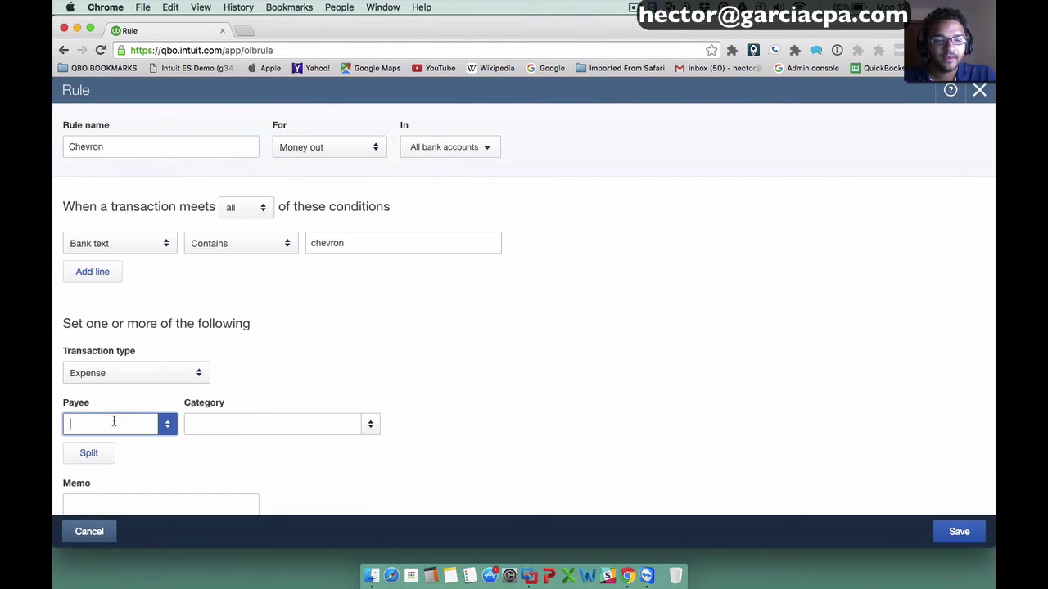
pyautogui.write('chevron')
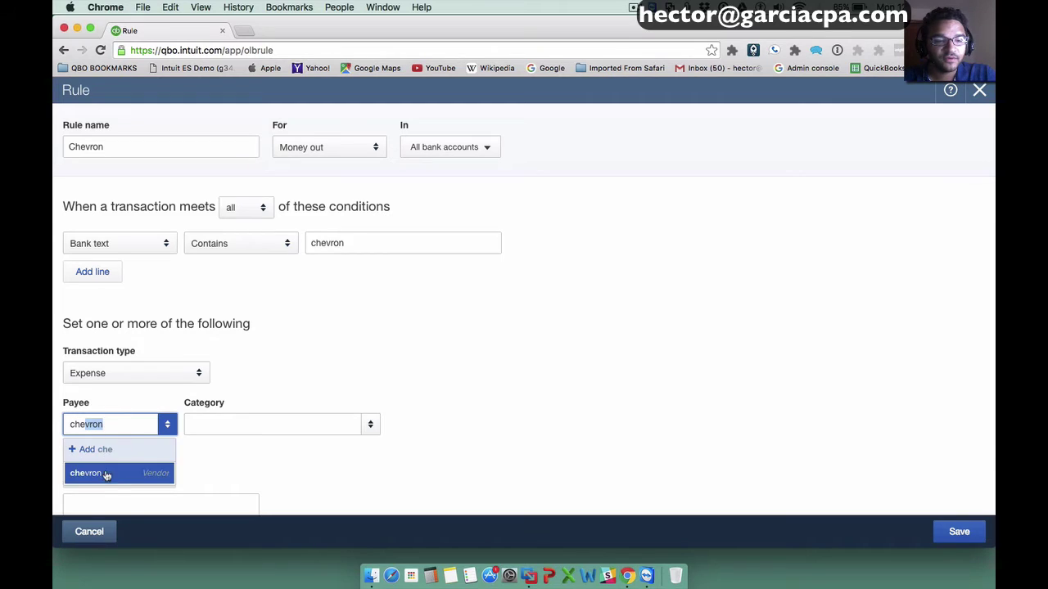
pyautogui.click(104, 473)
pyautogui.click(241, 423)
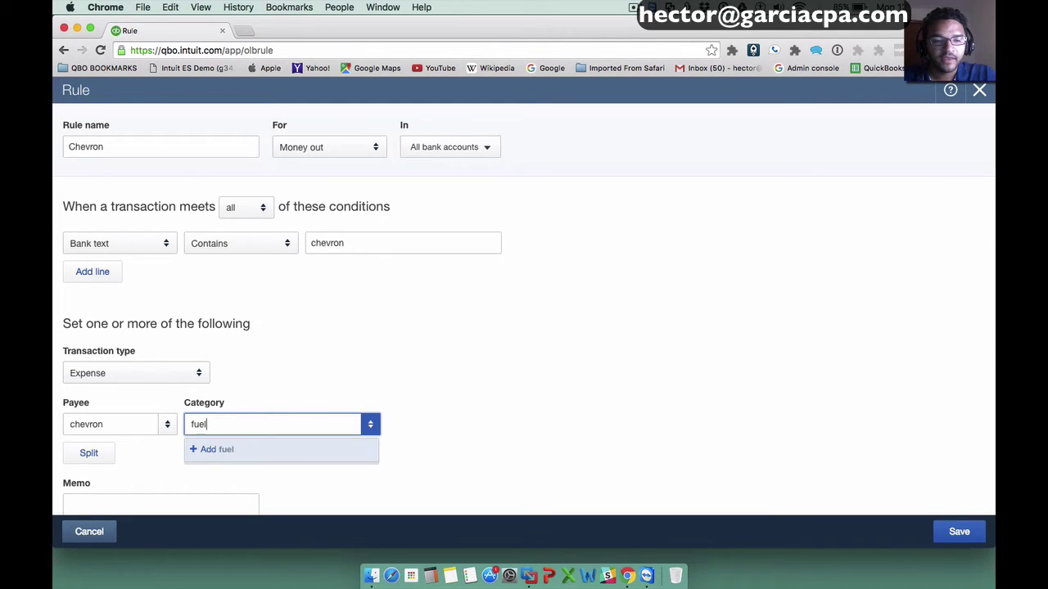
pyautogui.write('el expense')
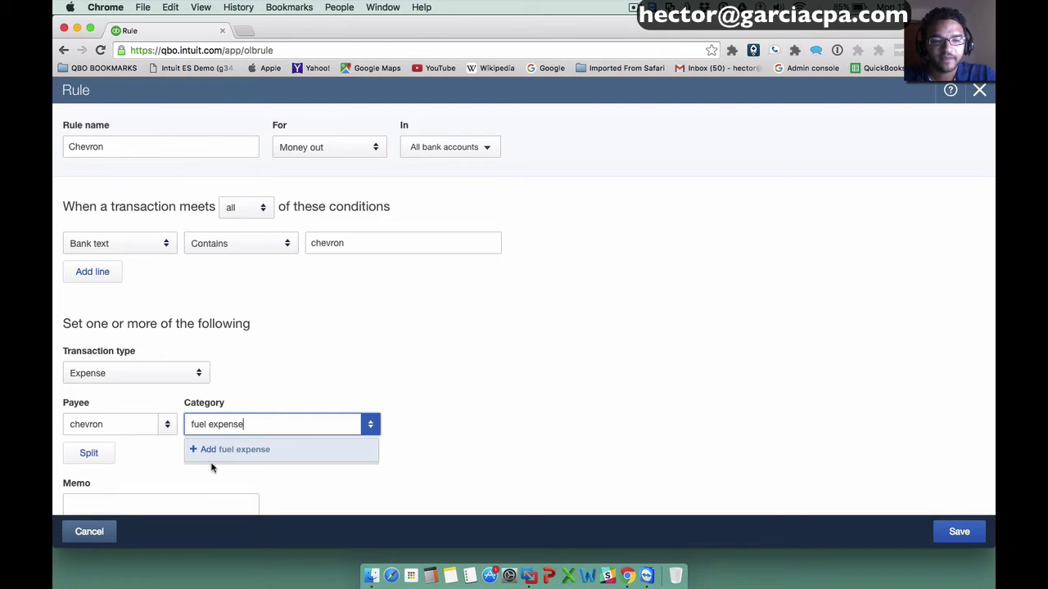
pyautogui.click(213, 453)
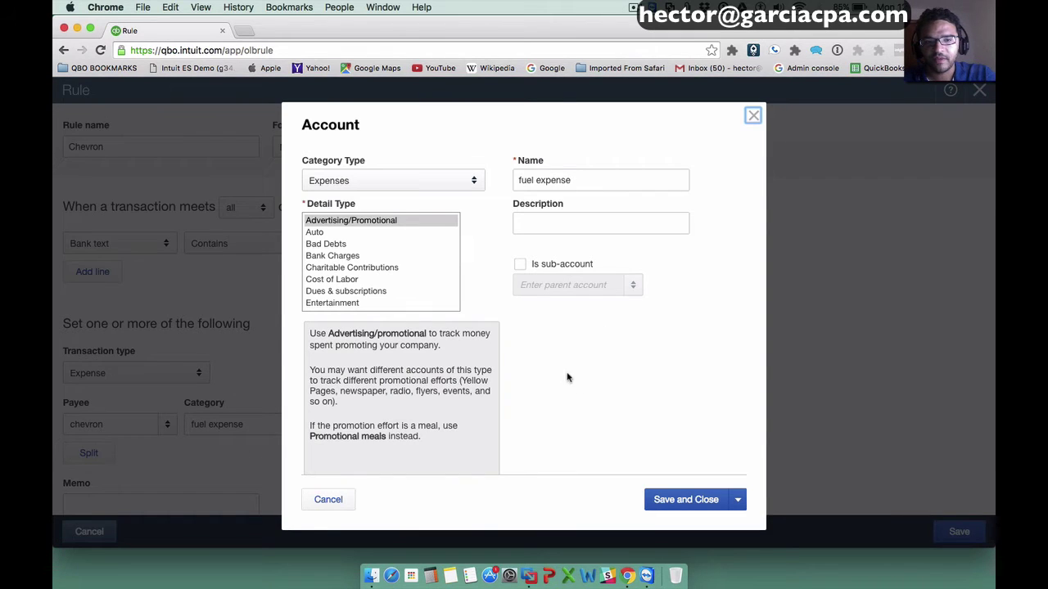
pyautogui.click(325, 232)
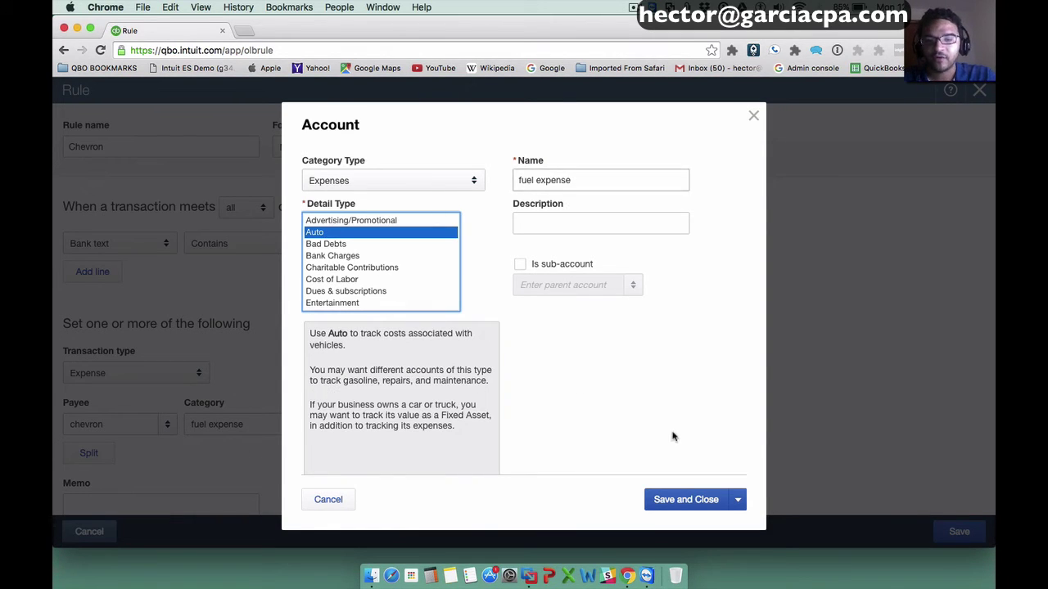
pyautogui.click(682, 501)
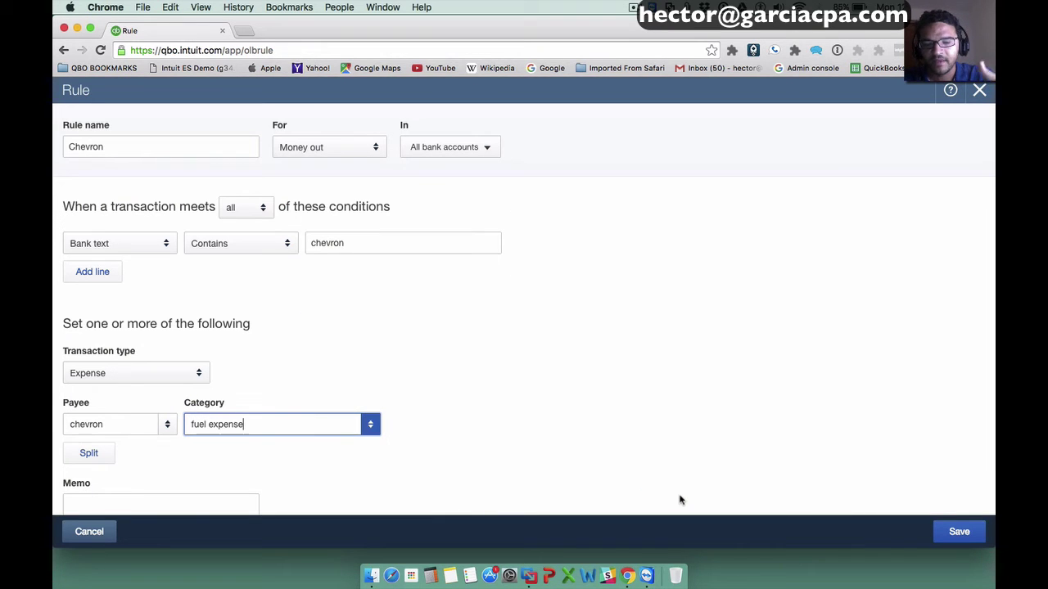
# - Enter the memo "Setup by Rules" for the Chevron rule and save it
pyautogui.scroll(-2, 441, 454)
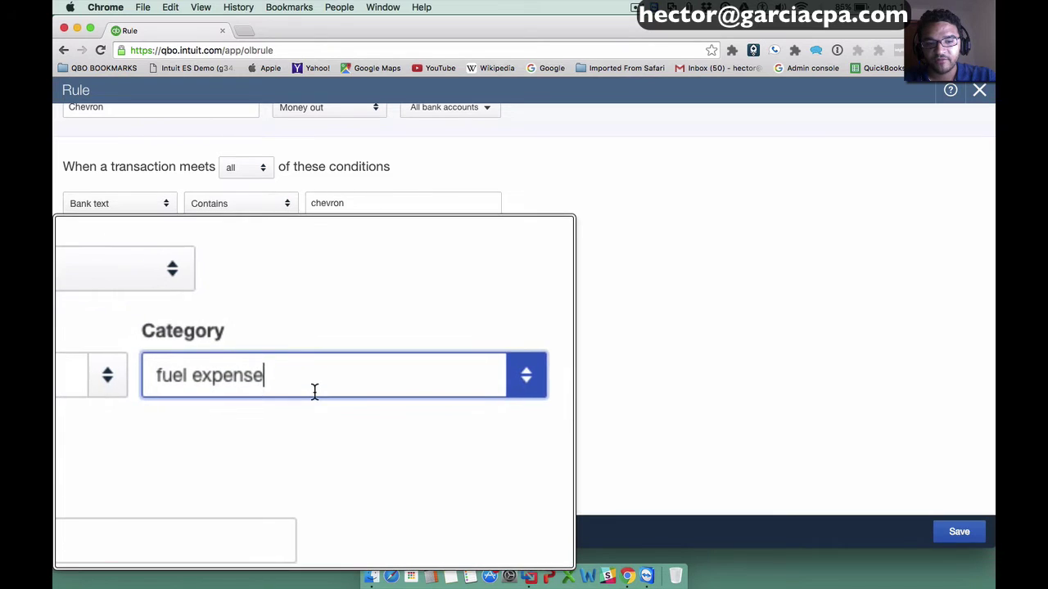
pyautogui.scroll(-2, 180, 388)
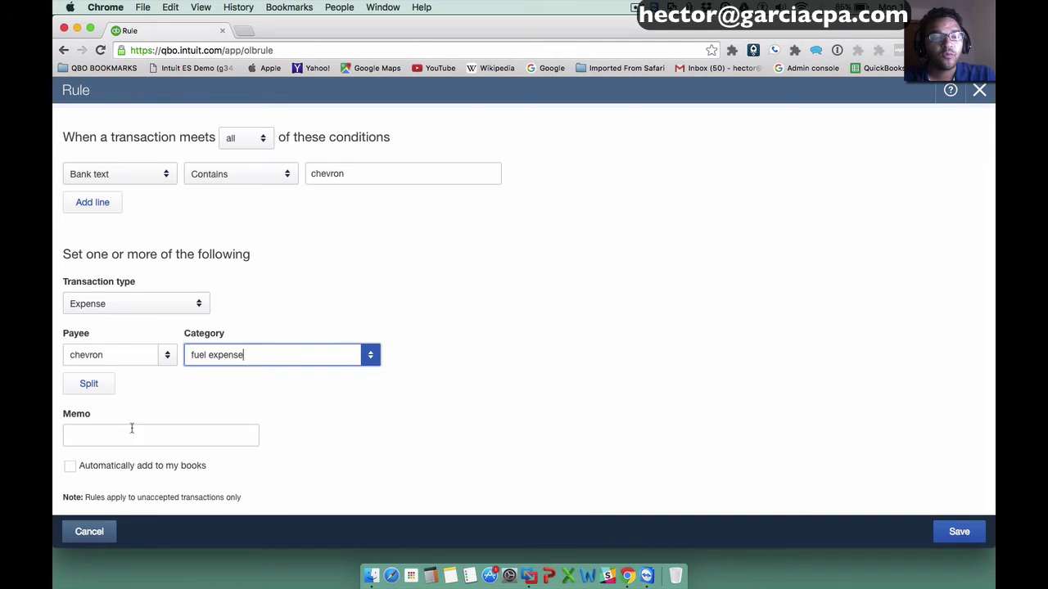
pyautogui.click(110, 435)
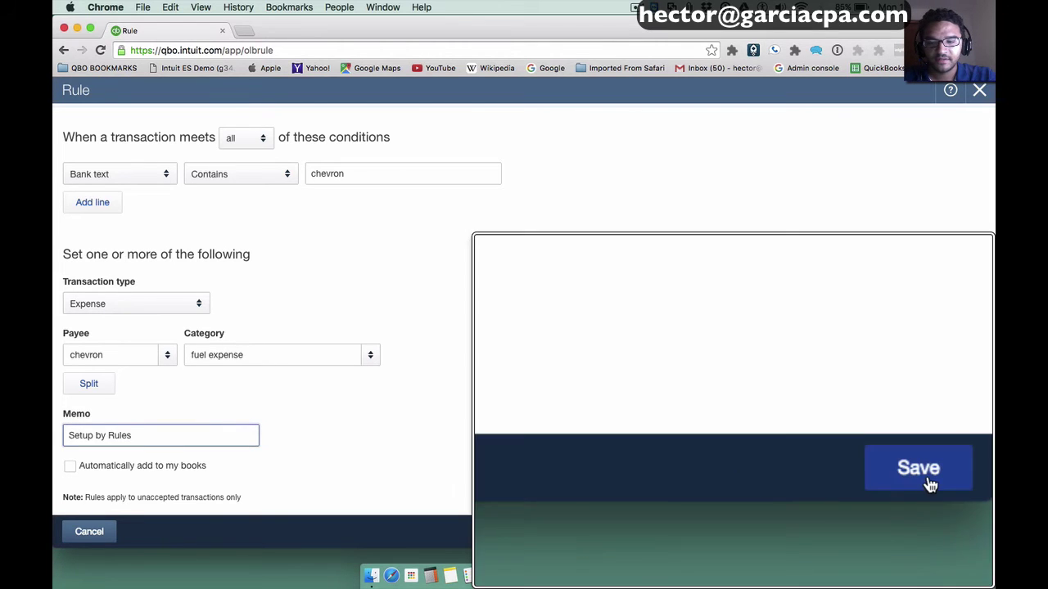
pyautogui.click(960, 532)
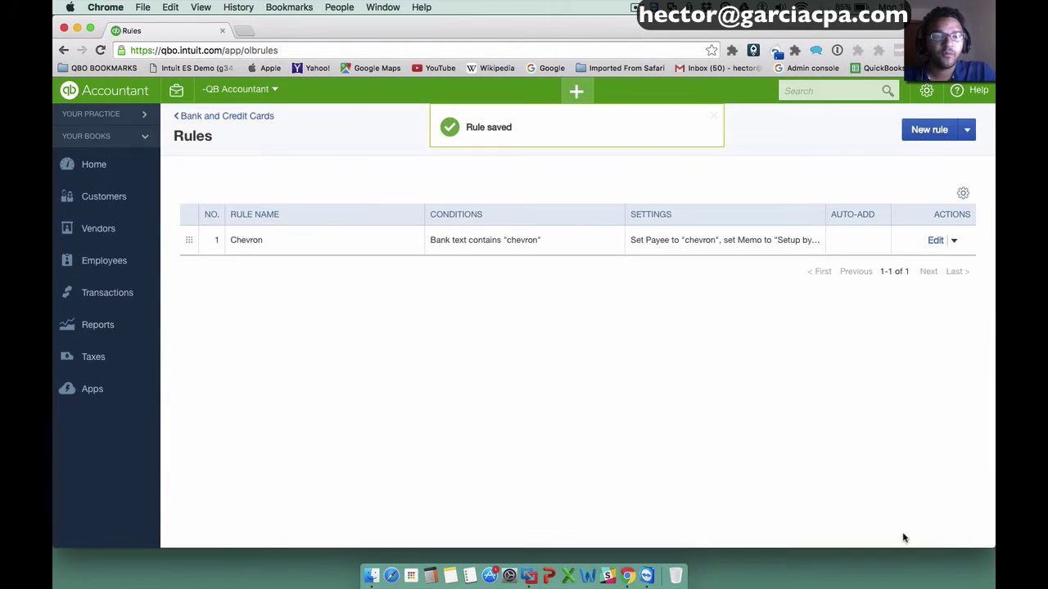
# - Return to the For Review list, check the 05/03/2016 Chevron transaction's rule-based category, and look at the batch actions available for it
pyautogui.click(234, 117)
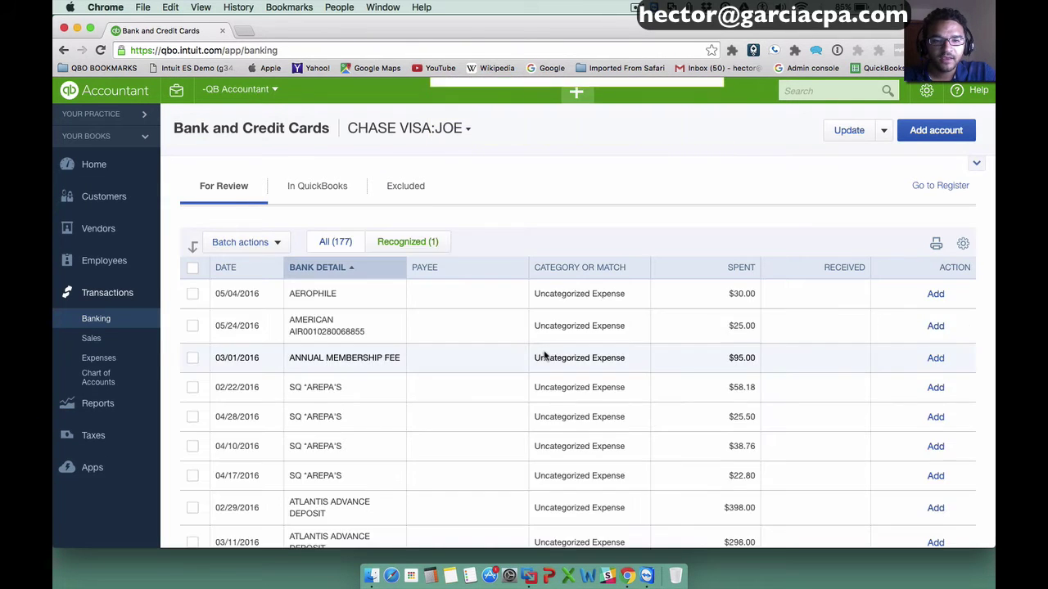
pyautogui.scroll(-10, 544, 356)
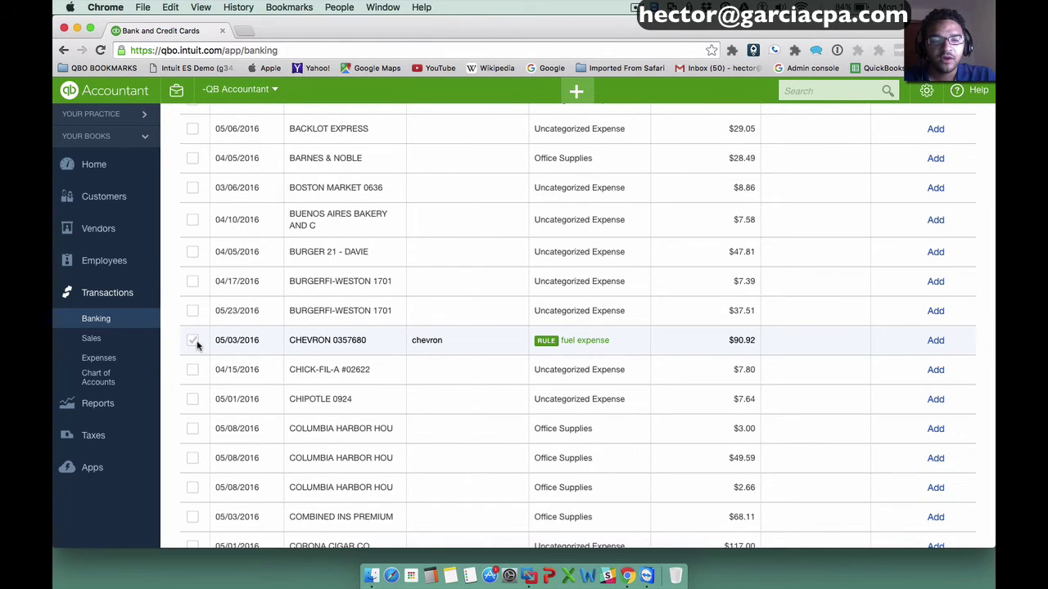
pyautogui.scroll(10, 244, 344)
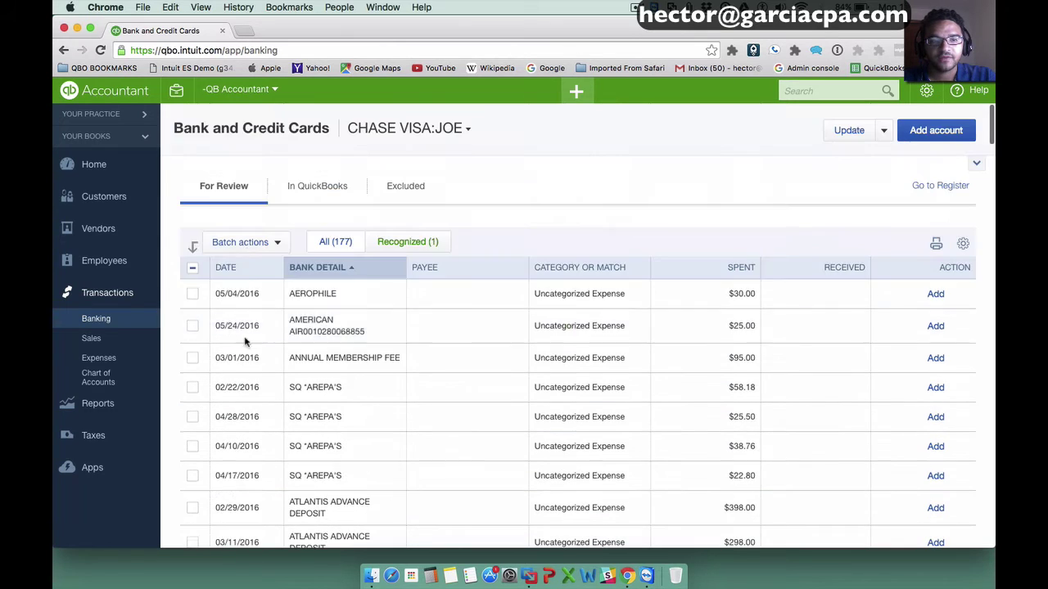
pyautogui.click(235, 244)
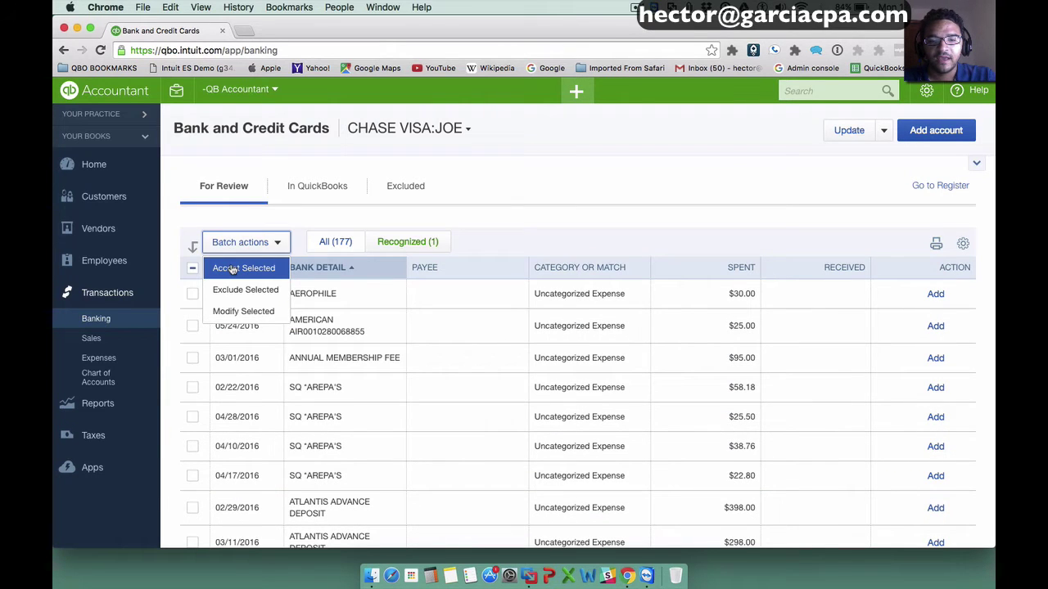
pyautogui.click(477, 206)
pyautogui.scroll(-10, 477, 204)
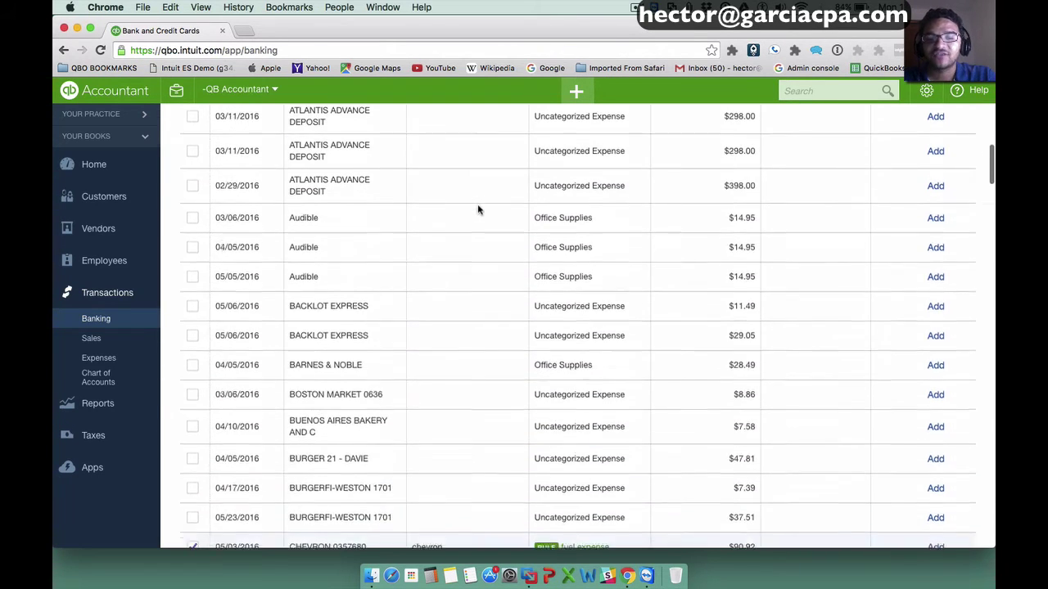
pyautogui.click(199, 313)
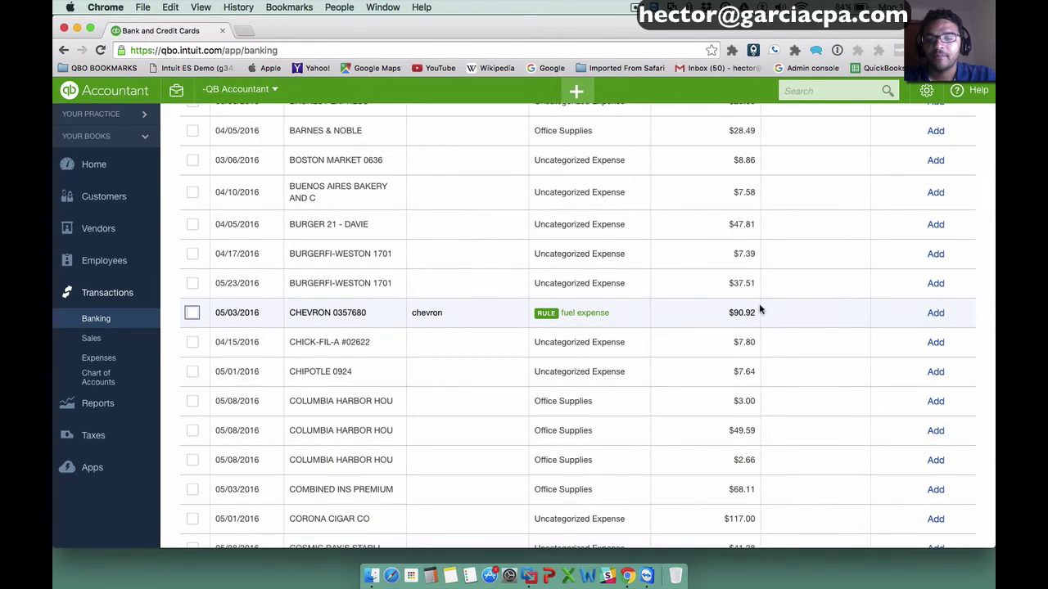
# - Reopen the Chevron rule for editing from the managed rules and enable automatically adding its transactions to the books
pyautogui.scroll(10, 851, 229)
pyautogui.click(883, 130)
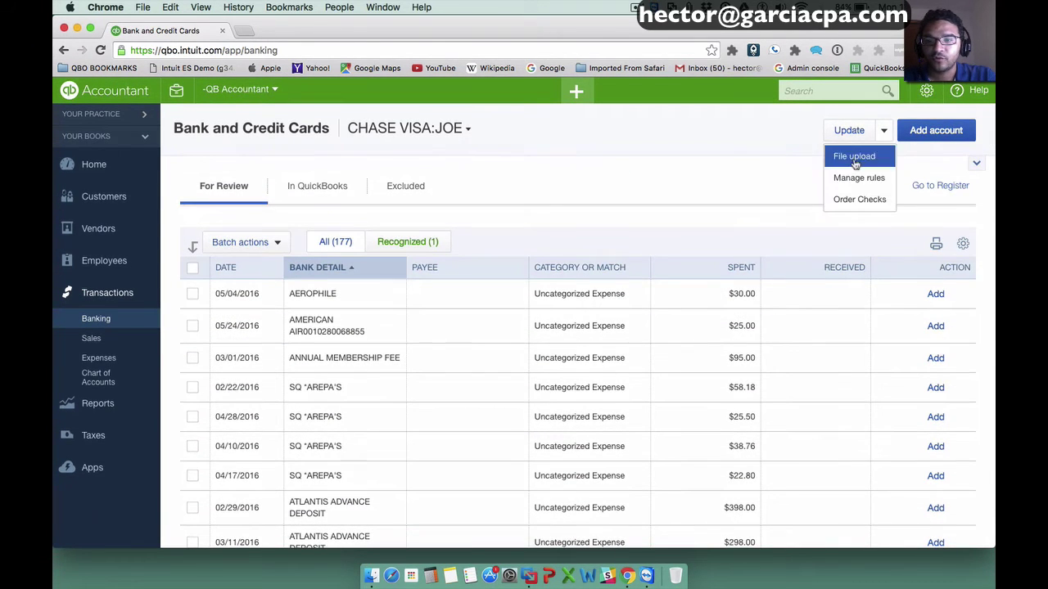
pyautogui.click(853, 176)
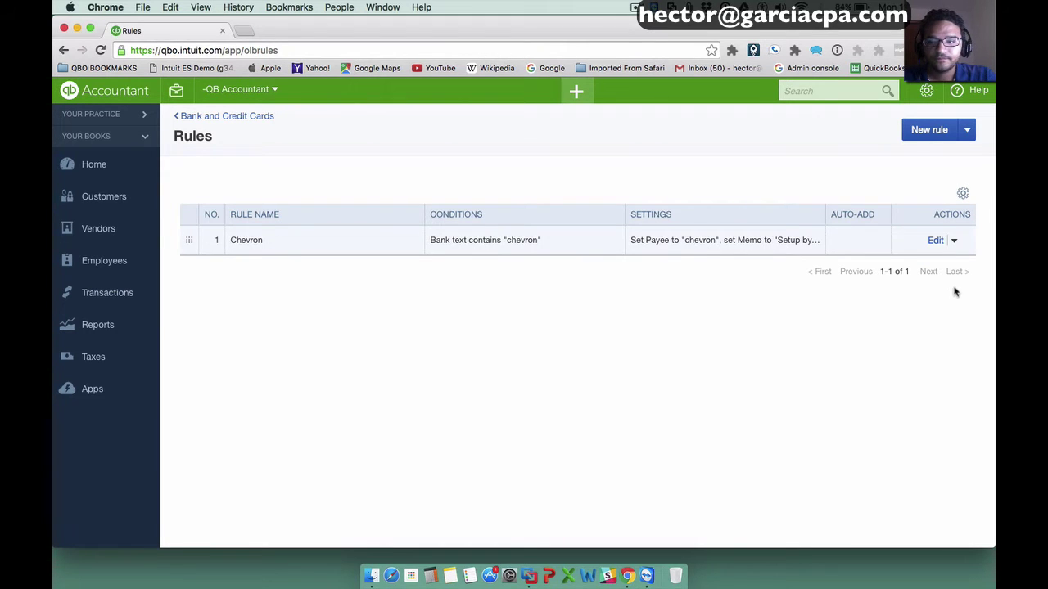
pyautogui.click(934, 240)
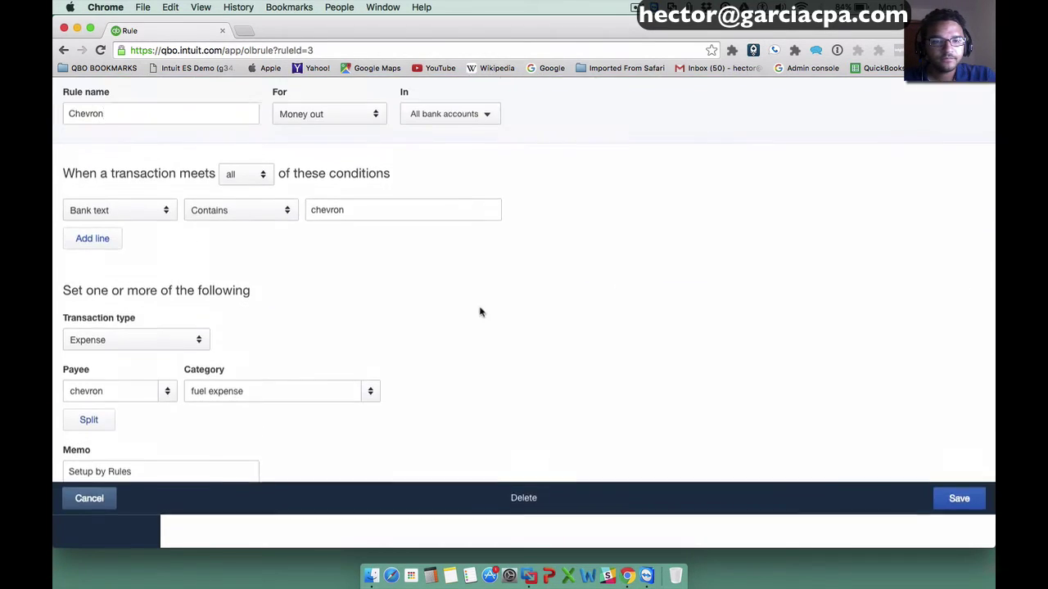
pyautogui.scroll(-1, 192, 435)
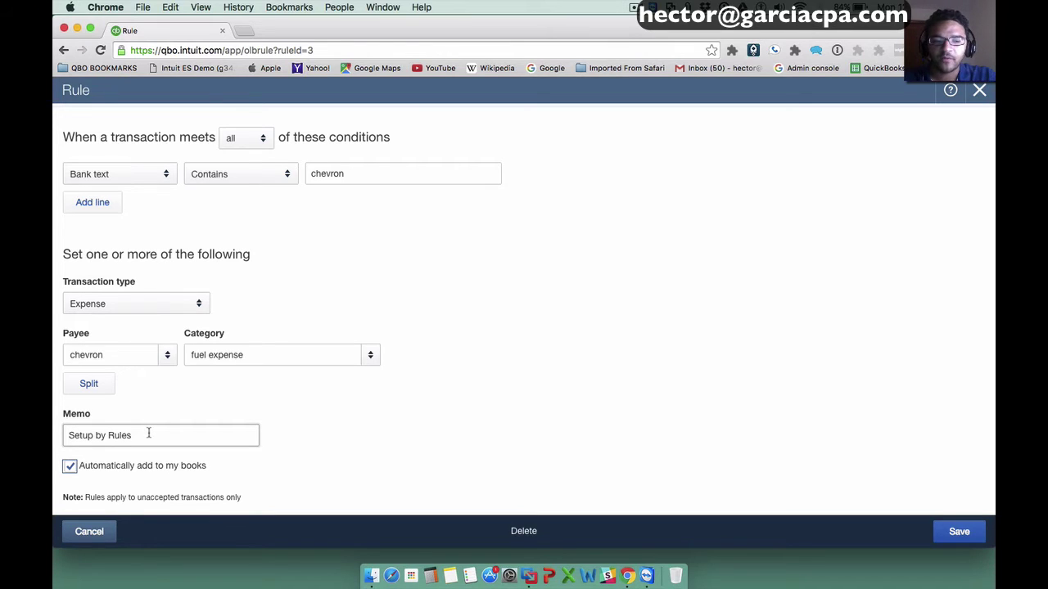
# - Replace the Chevron rule's memo with "Auto-add" and save the rule
pyautogui.moveTo(148, 433); pyautogui.dragTo(58, 432)
pyautogui.write('Auto-add')
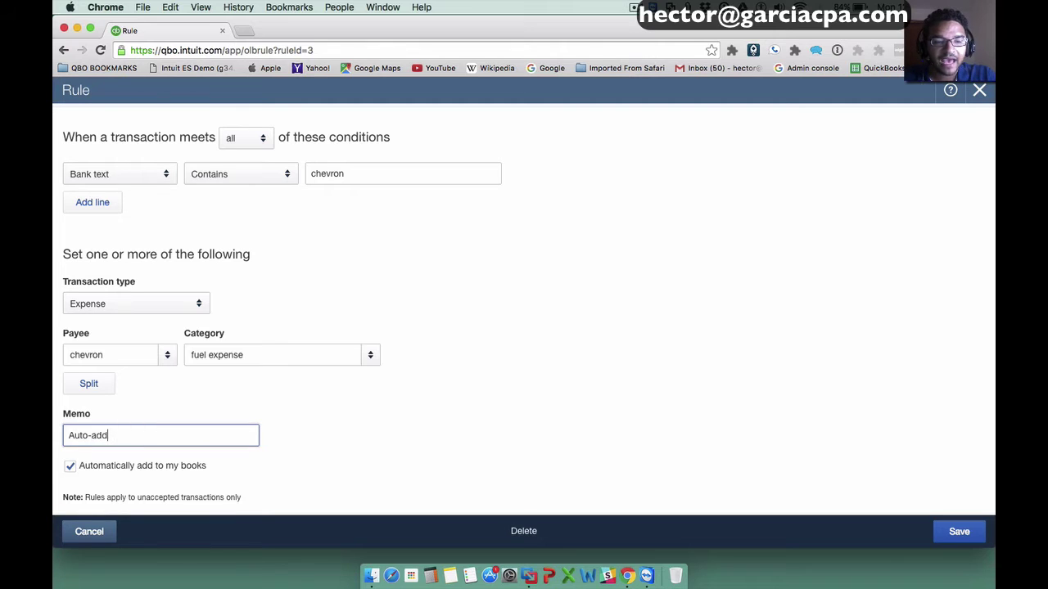
pyautogui.moveTo(117, 436); pyautogui.dragTo(54, 438)
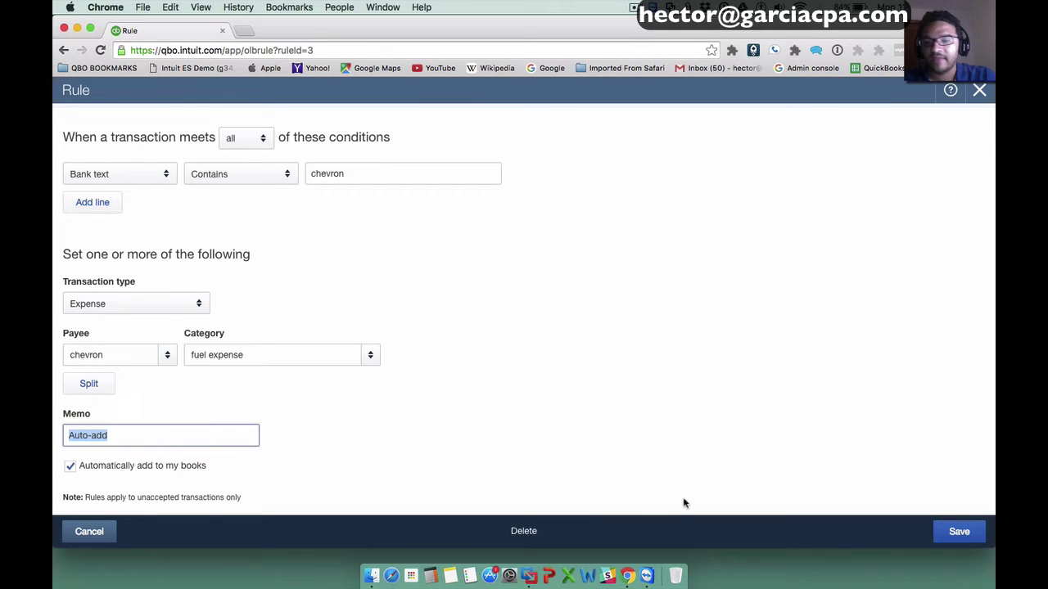
pyautogui.click(956, 533)
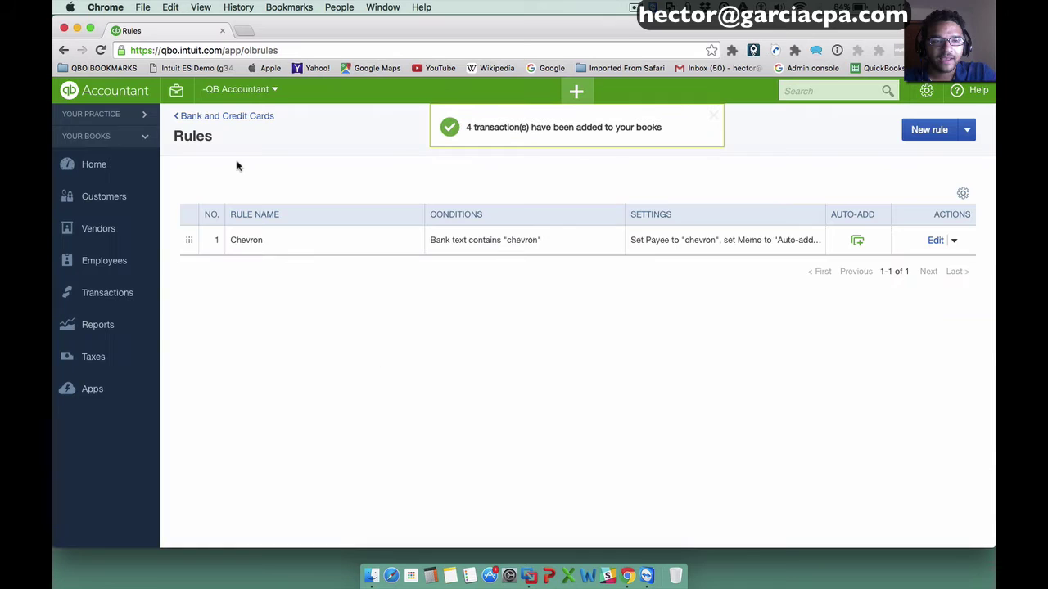
# - Return to the For Review list and check whether any Chevron transactions remain in it
pyautogui.click(227, 116)
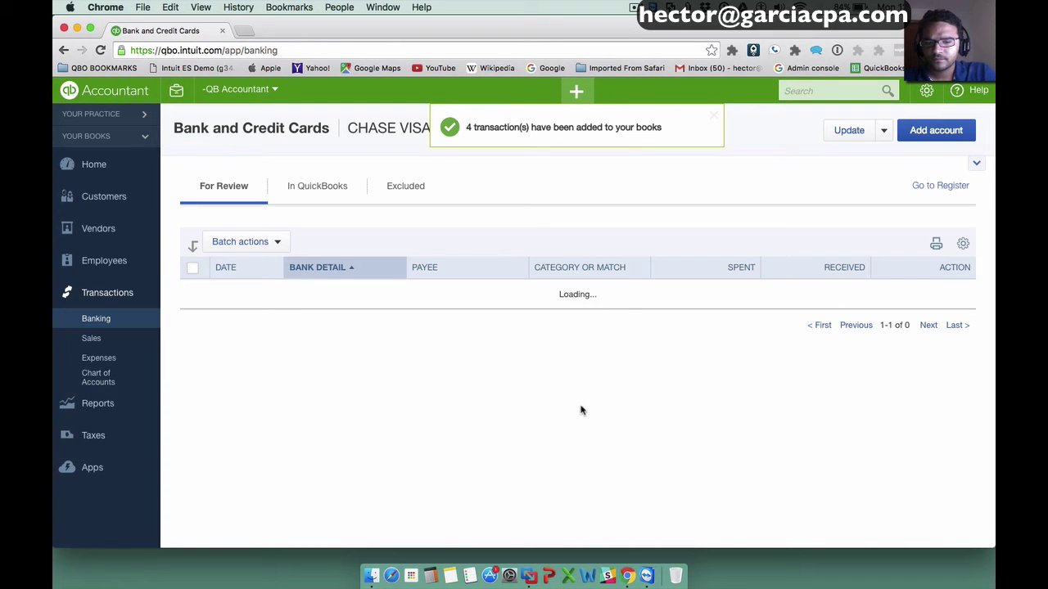
pyautogui.scroll(-10, 573, 401)
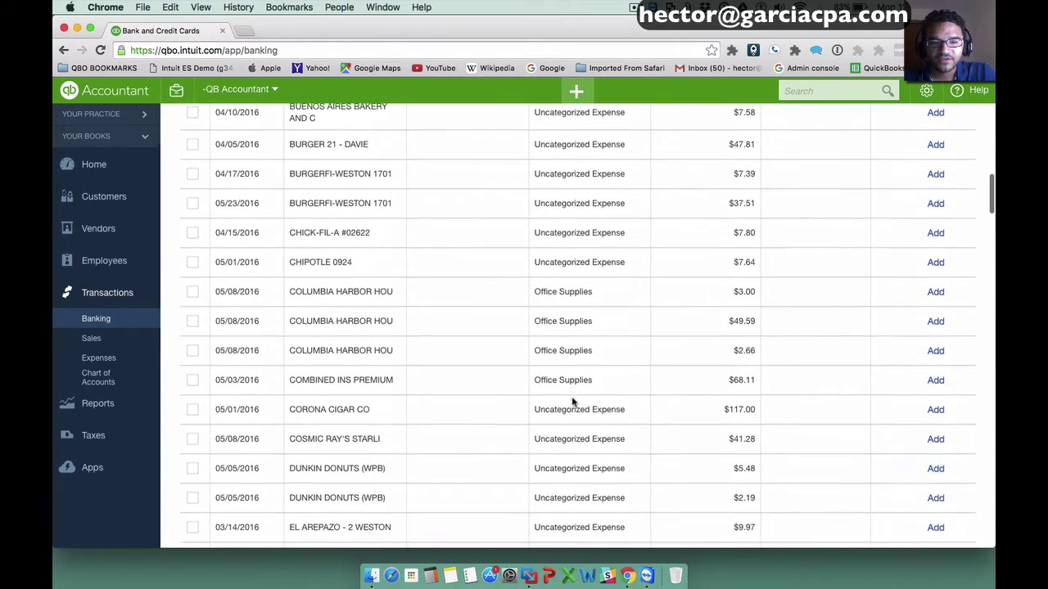
pyautogui.scroll(-3, 573, 401)
pyautogui.scroll(2, 573, 401)
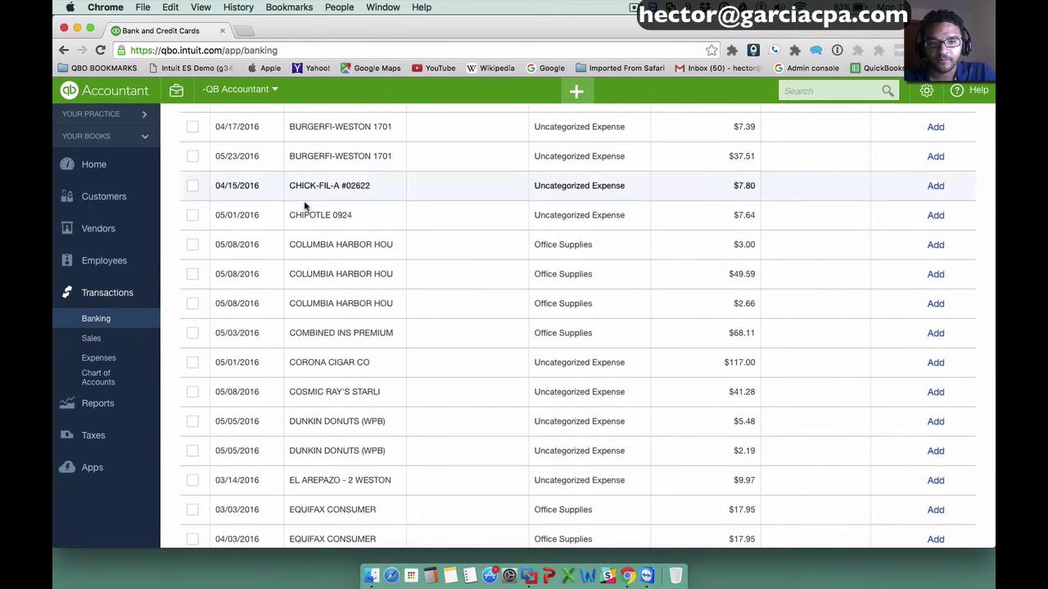
pyautogui.scroll(-3, 352, 407)
# - Open the register of the Chase Visa account
pyautogui.scroll(15, 352, 407)
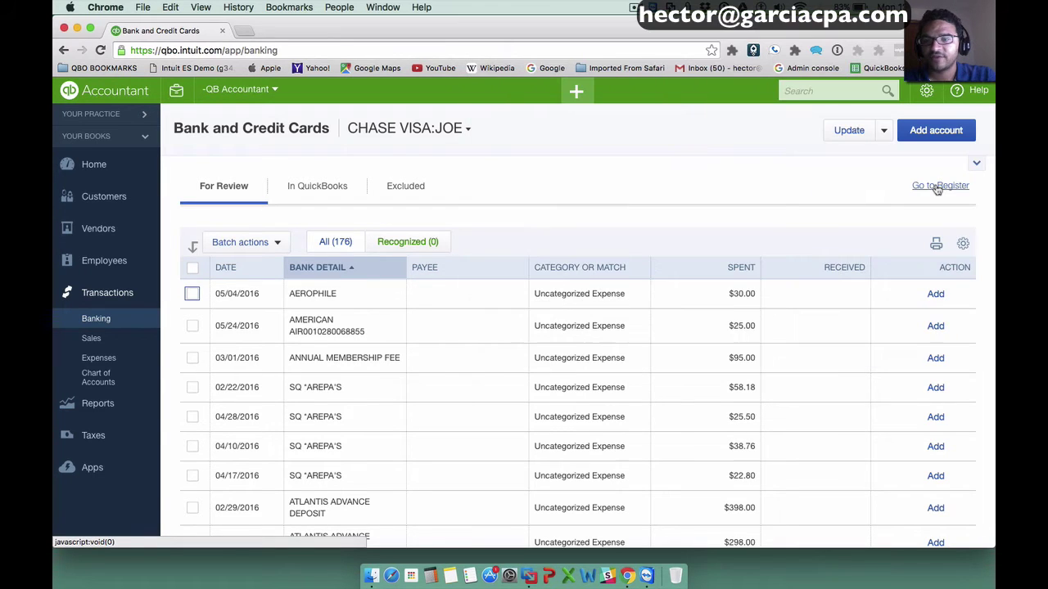
pyautogui.click(939, 187)
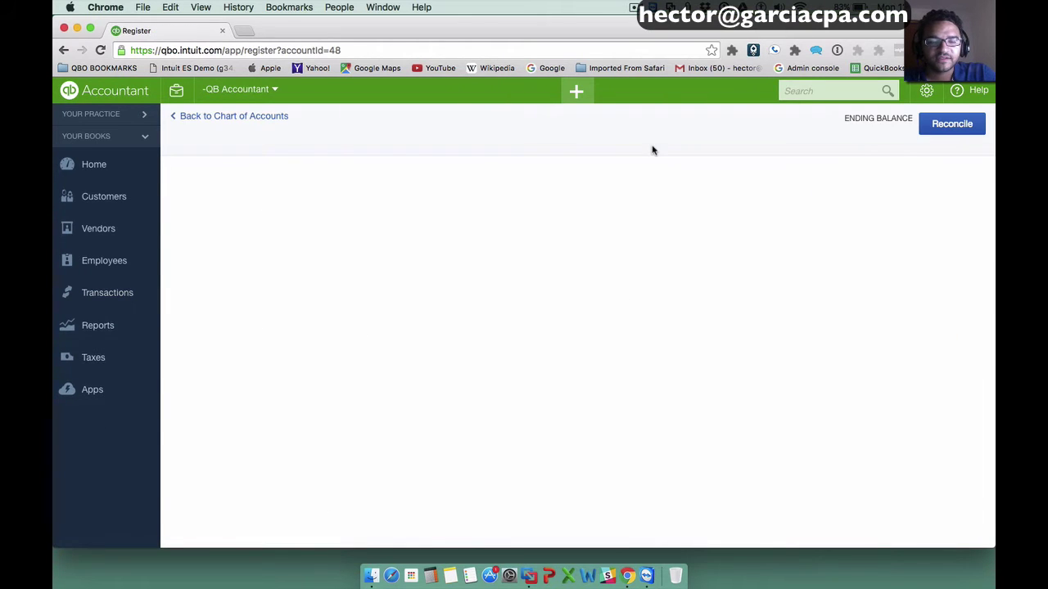
# - Dismiss the register tip and check how the 05/03/2016 Chevron expense was added, leaving the entry unedited
pyautogui.click(268, 249)
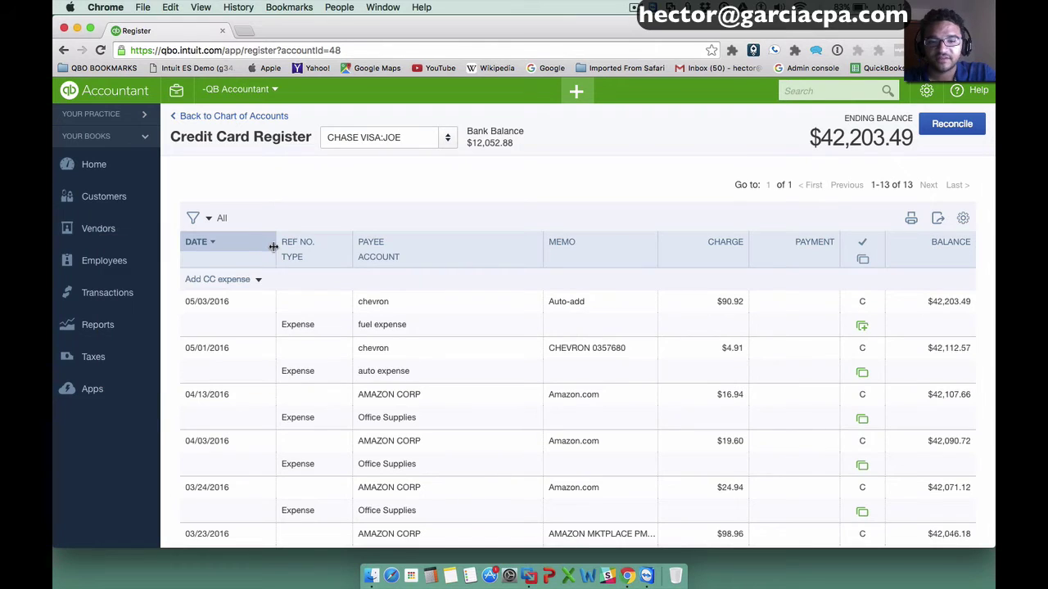
pyautogui.click(425, 330)
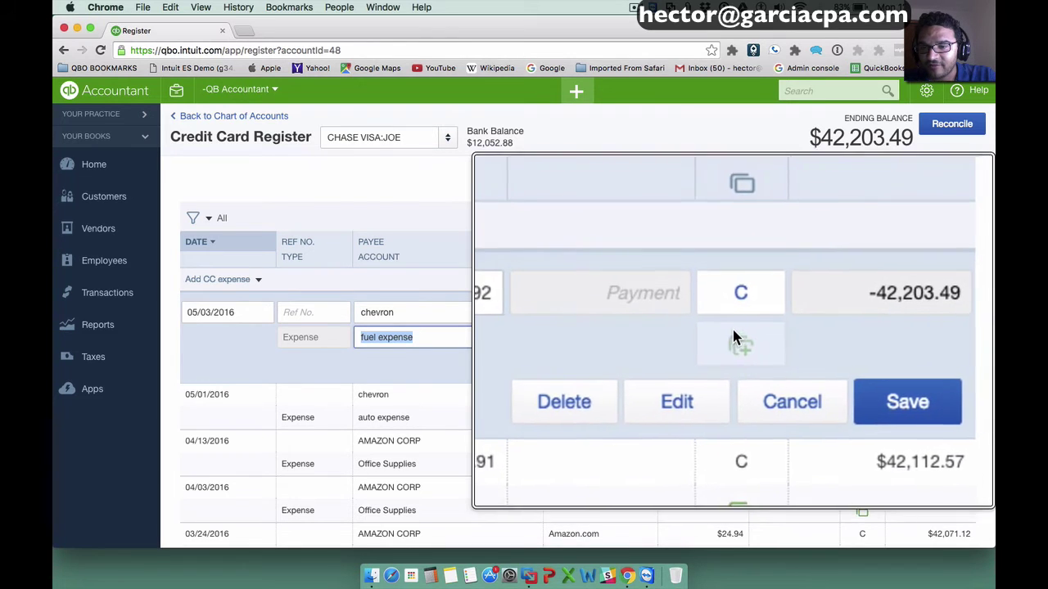
pyautogui.click(878, 365)
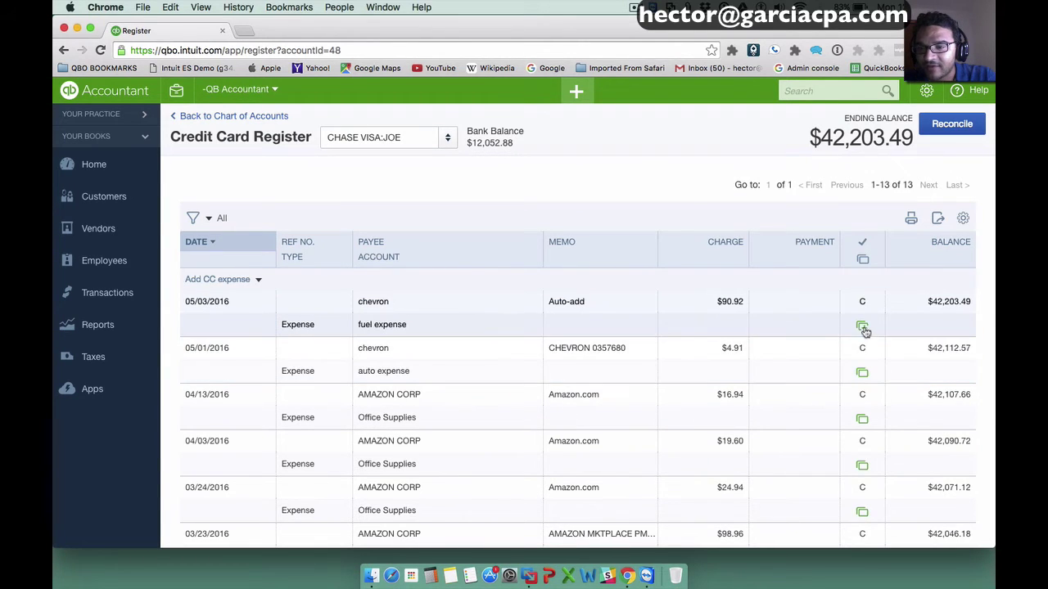
pyautogui.moveTo(858, 327)
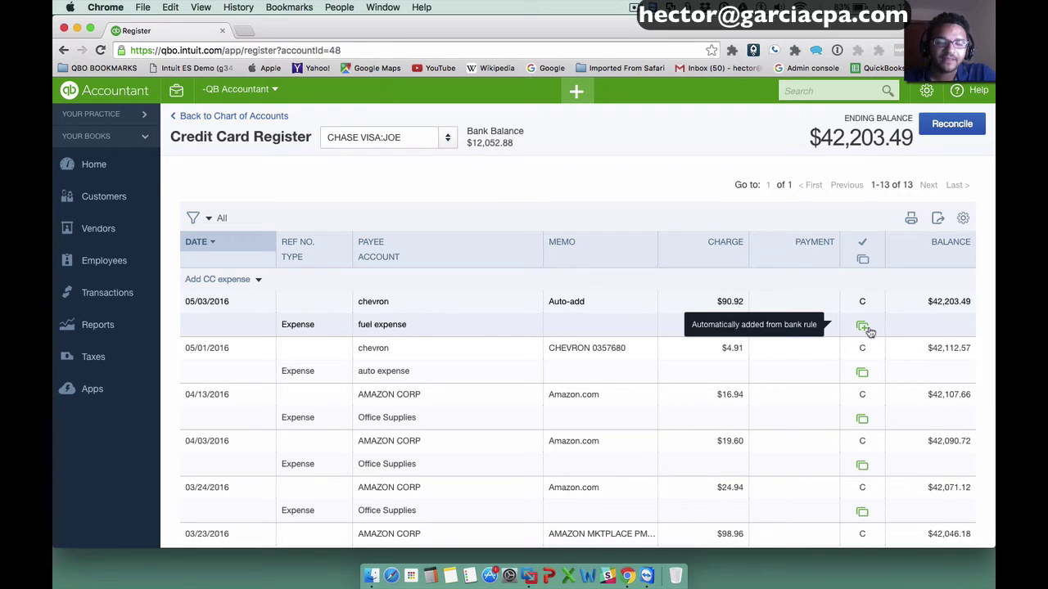
pyautogui.scroll(-3, 868, 329)
pyautogui.scroll(3, 868, 329)
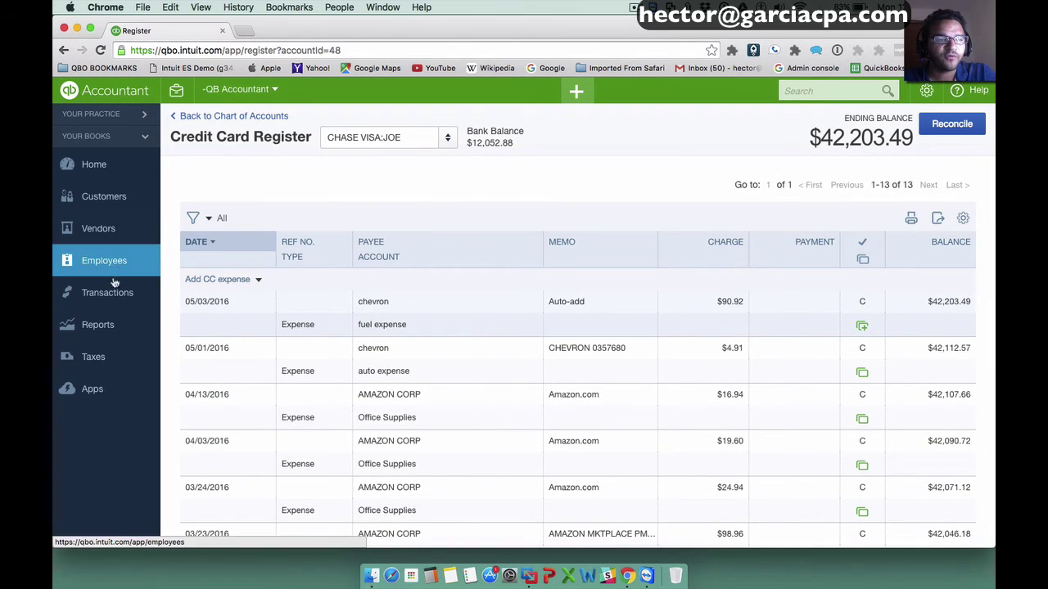
# - Return to the banking For Review list and look through it for ExxonMobil transactions
pyautogui.moveTo(112, 296)
pyautogui.click(102, 319)
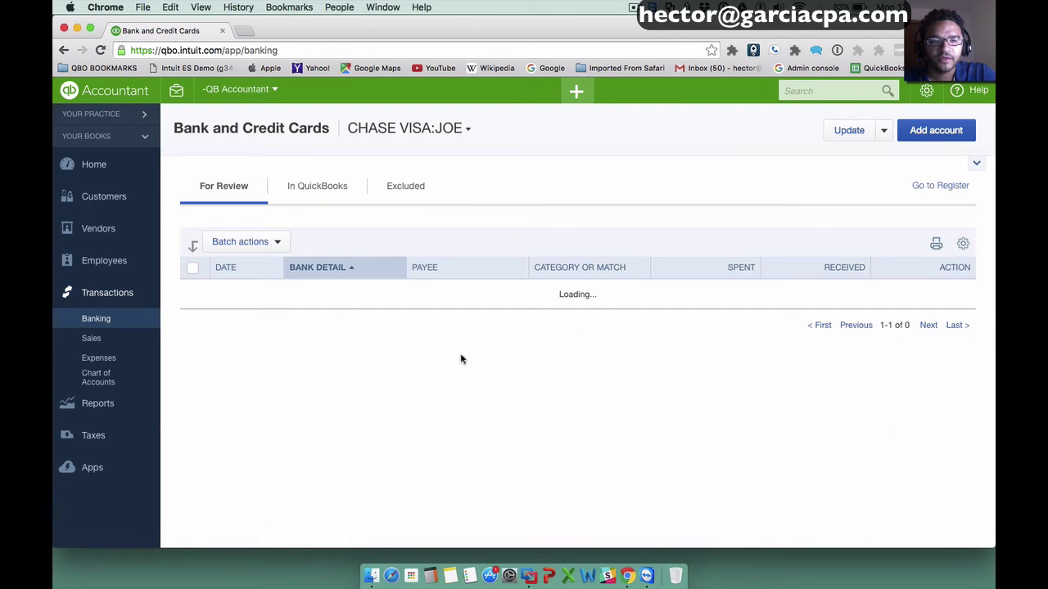
pyautogui.scroll(-15, 651, 382)
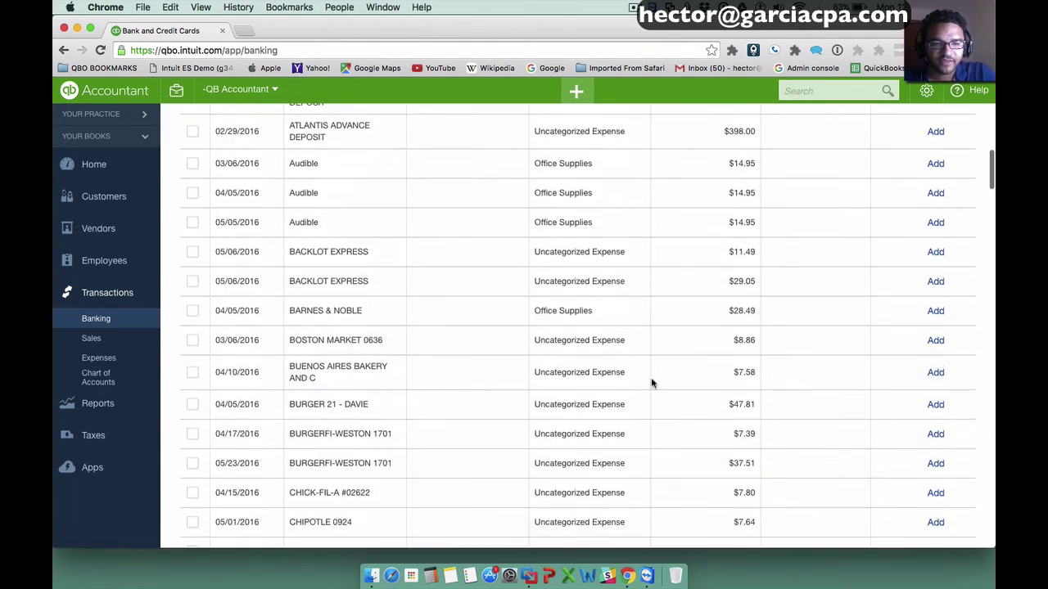
pyautogui.scroll(-8, 652, 381)
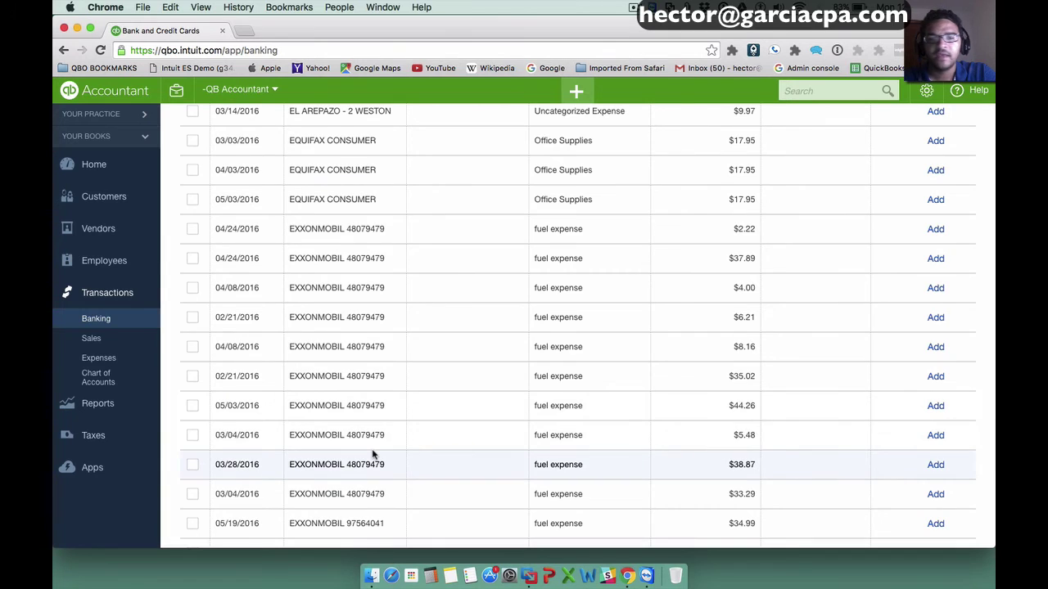
pyautogui.scroll(15, 360, 455)
# - Open the managed bank rules and make a copy of the Chevron rule
pyautogui.click(884, 134)
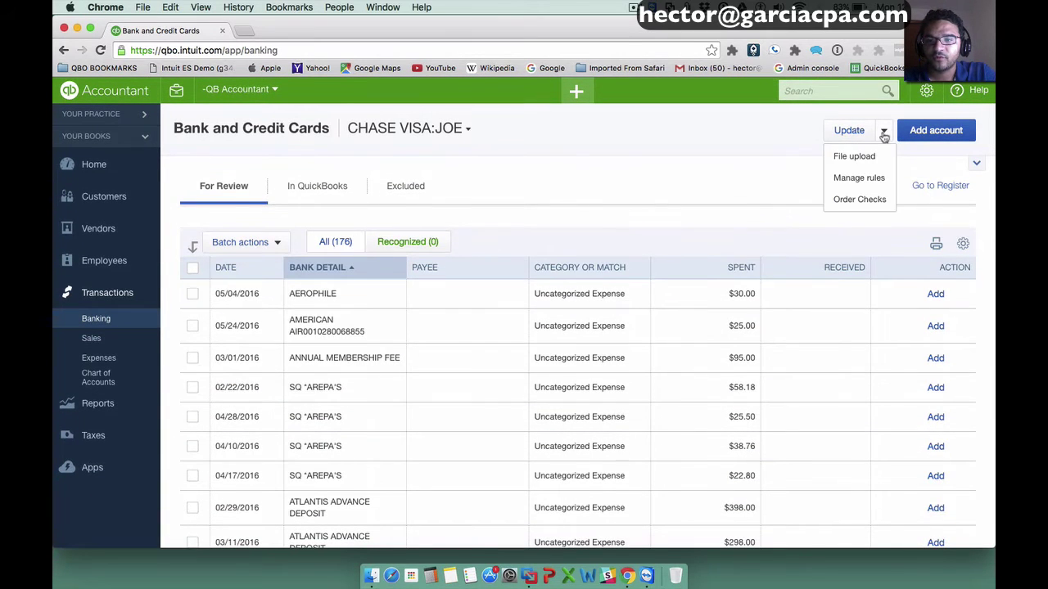
pyautogui.click(864, 182)
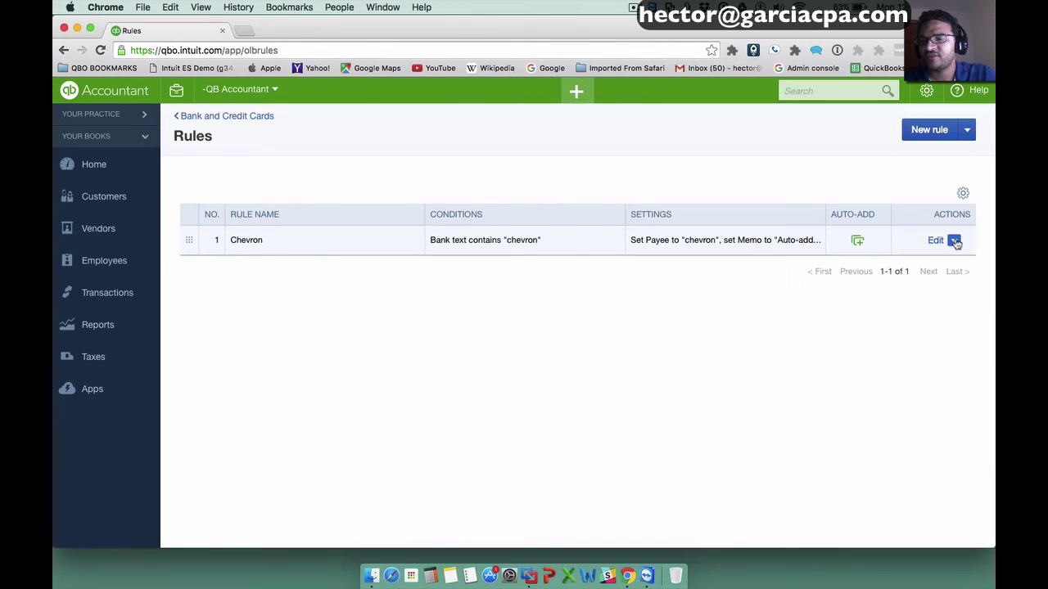
pyautogui.click(955, 241)
pyautogui.click(928, 262)
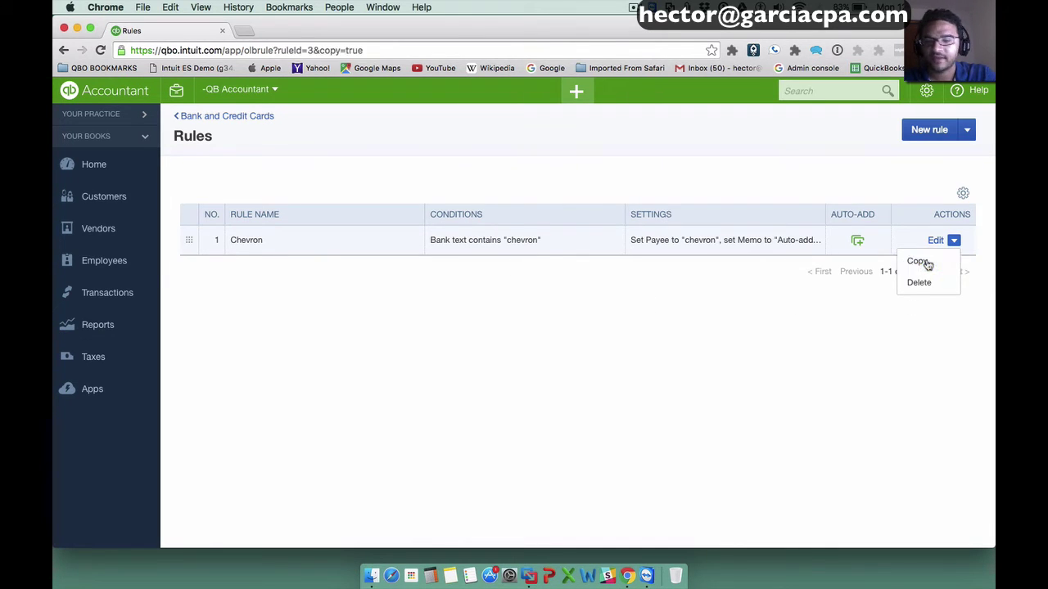
# - Name the copied rule "Exxon" and set its bank text condition to contain "Exxon"
pyautogui.tripleClick(149, 146)
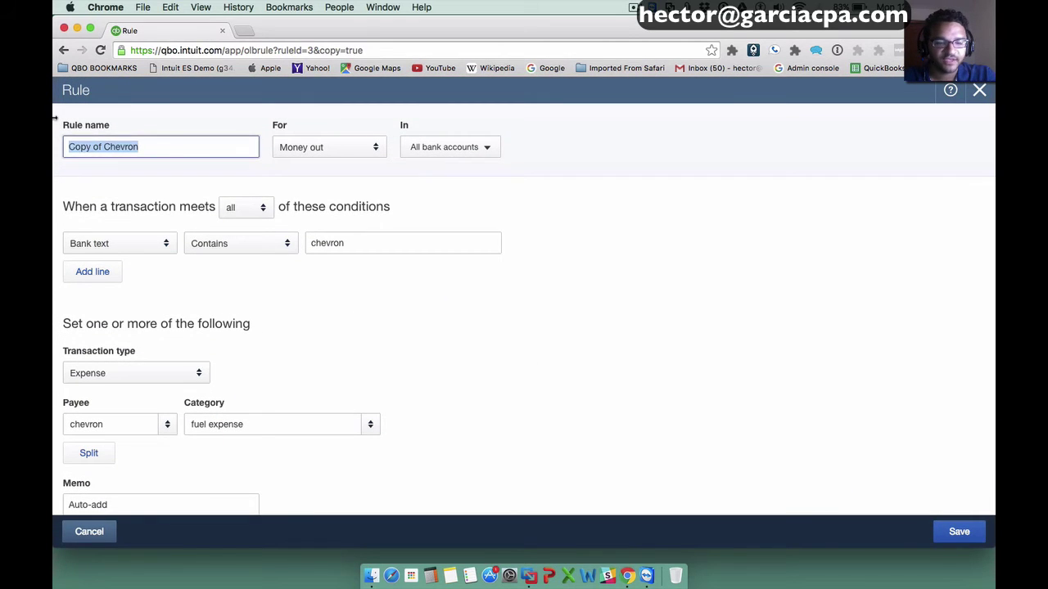
pyautogui.write('Exxon')
pyautogui.press('Tab')
pyautogui.press('Tab')
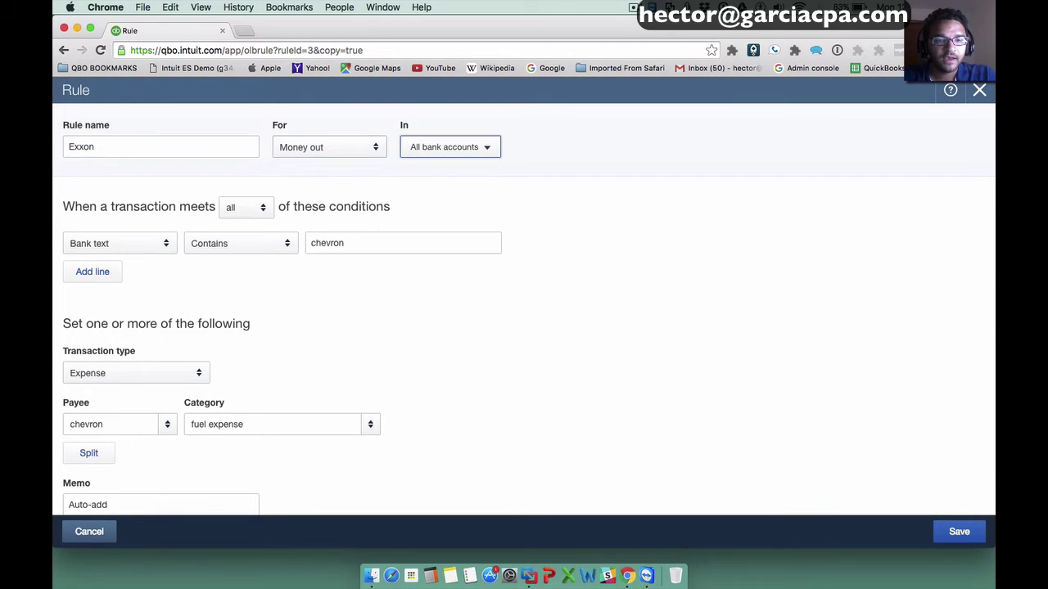
pyautogui.doubleClick(321, 243)
pyautogui.write('Exx')
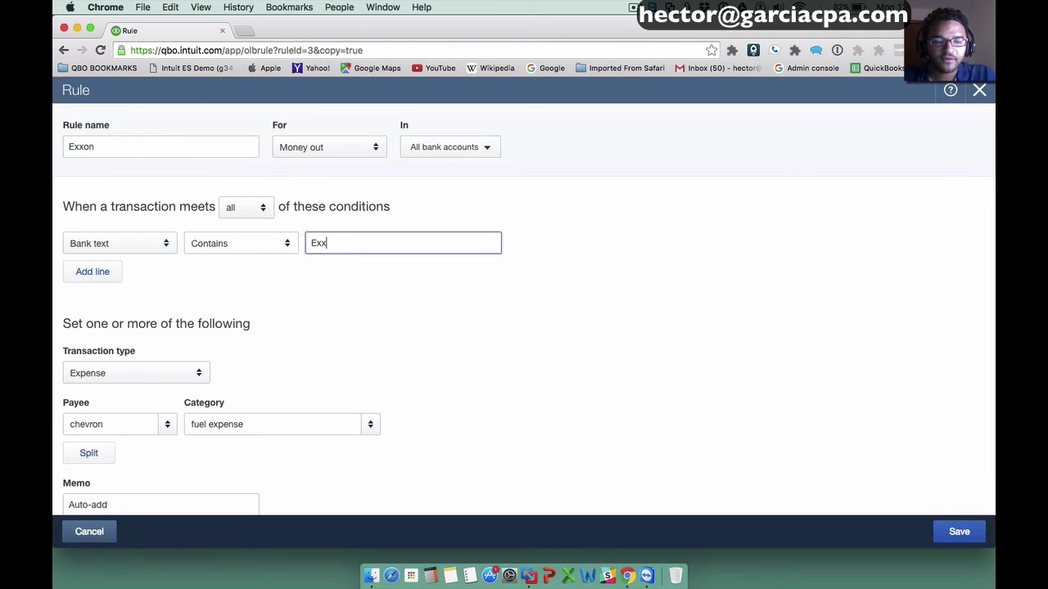
pyautogui.scroll(-2, 370, 319)
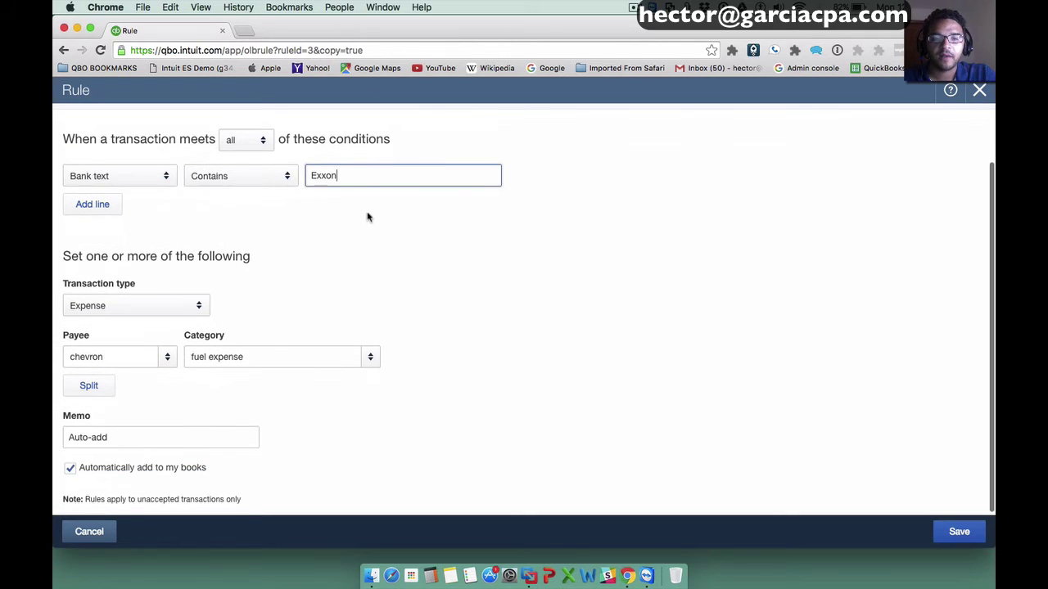
pyautogui.doubleClick(327, 176)
# - Set the copied rule's payee to Exxon, adding it as a new name, and save the rule
pyautogui.doubleClick(112, 357)
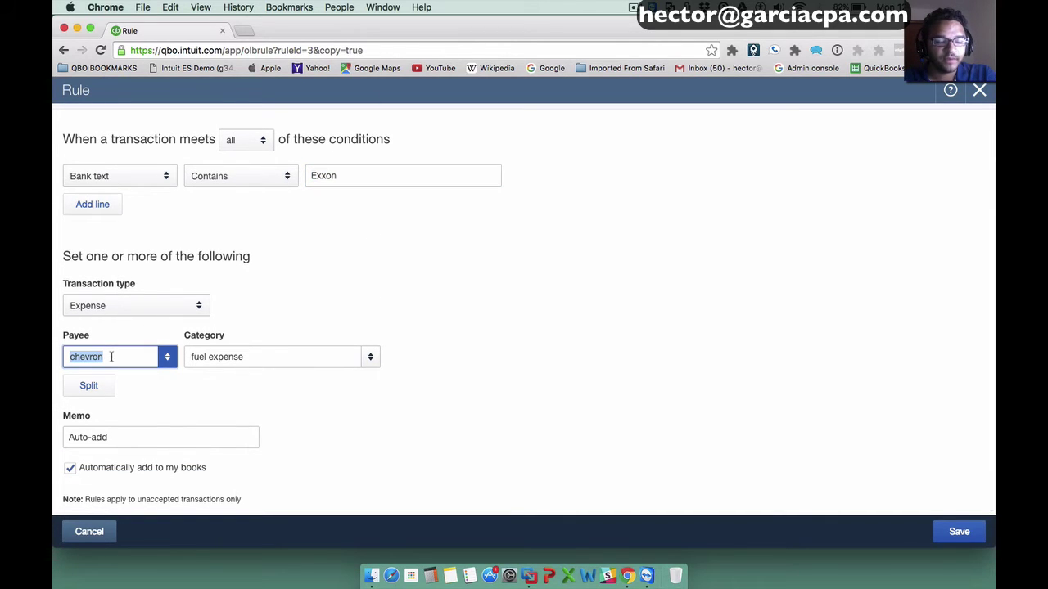
pyautogui.write('Exxon')
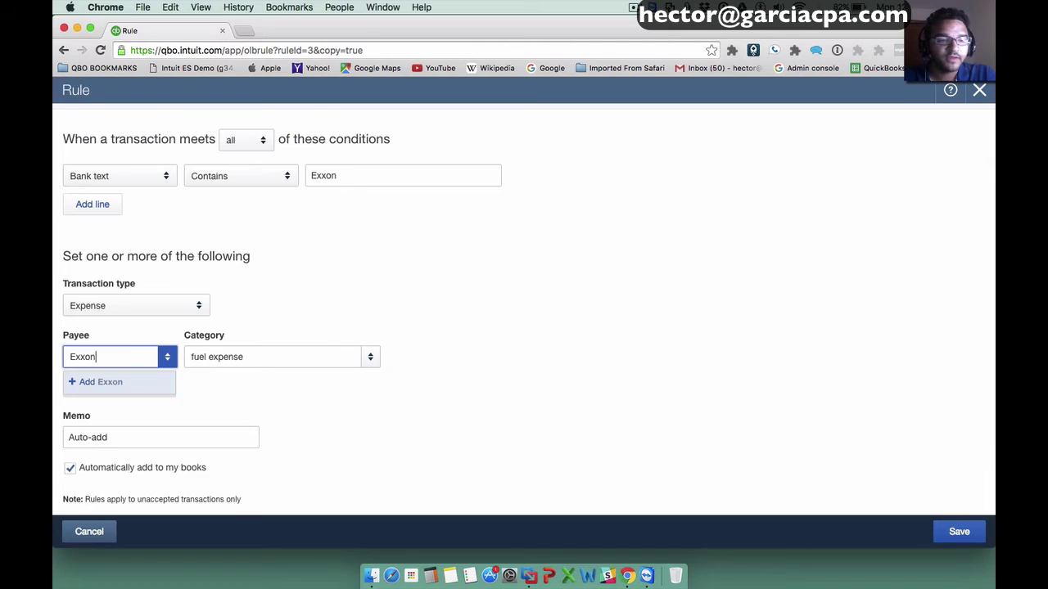
pyautogui.click(104, 385)
pyautogui.click(247, 521)
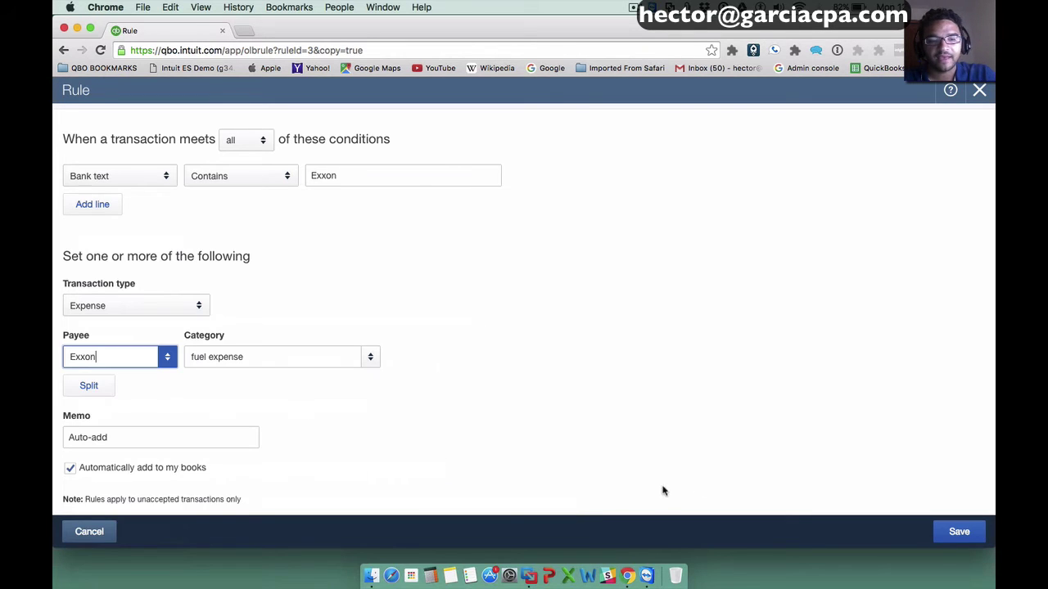
pyautogui.click(959, 532)
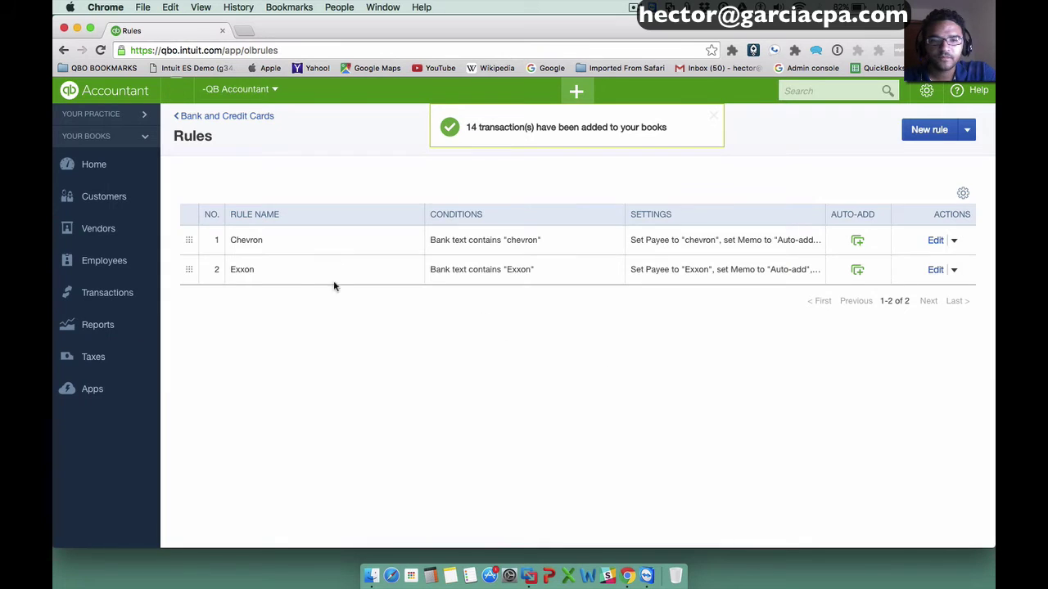
# - Go back to the For Review list and check whether any Exxon transactions remain in it
pyautogui.click(211, 117)
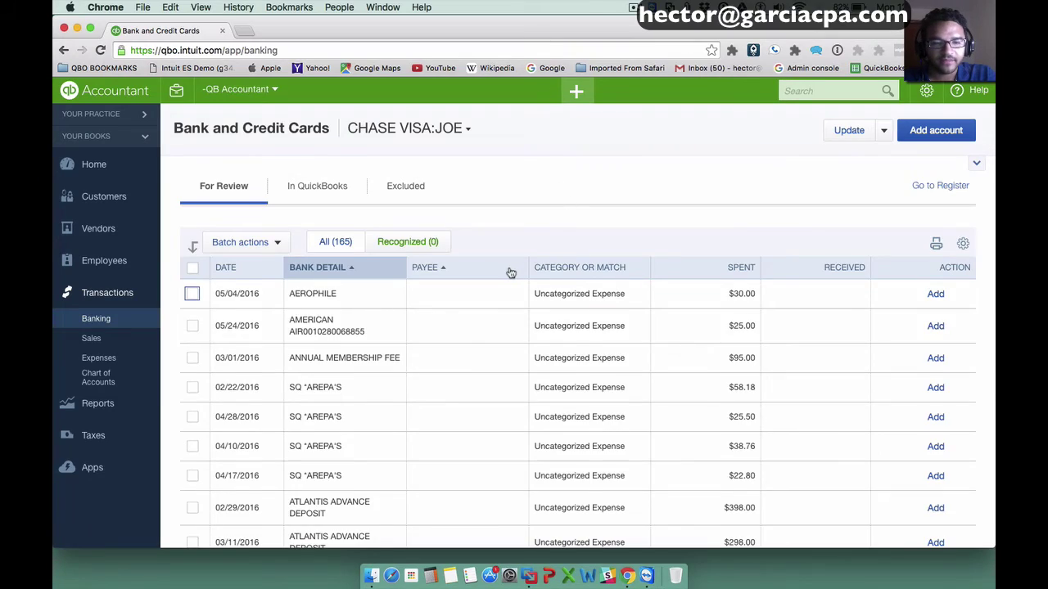
pyautogui.scroll(-15, 509, 273)
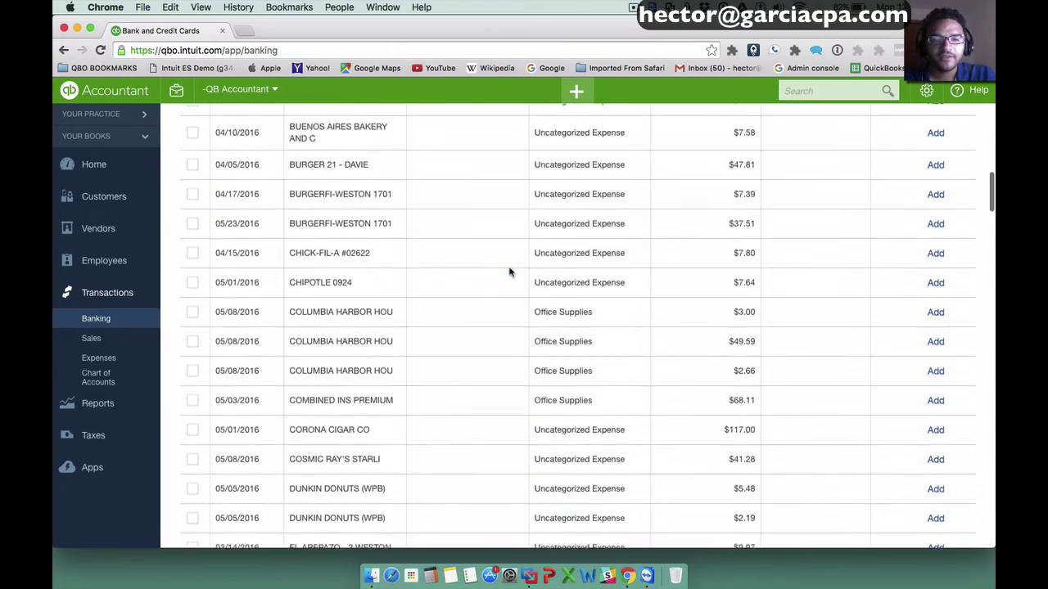
pyautogui.scroll(-8, 509, 273)
pyautogui.scroll(7, 510, 273)
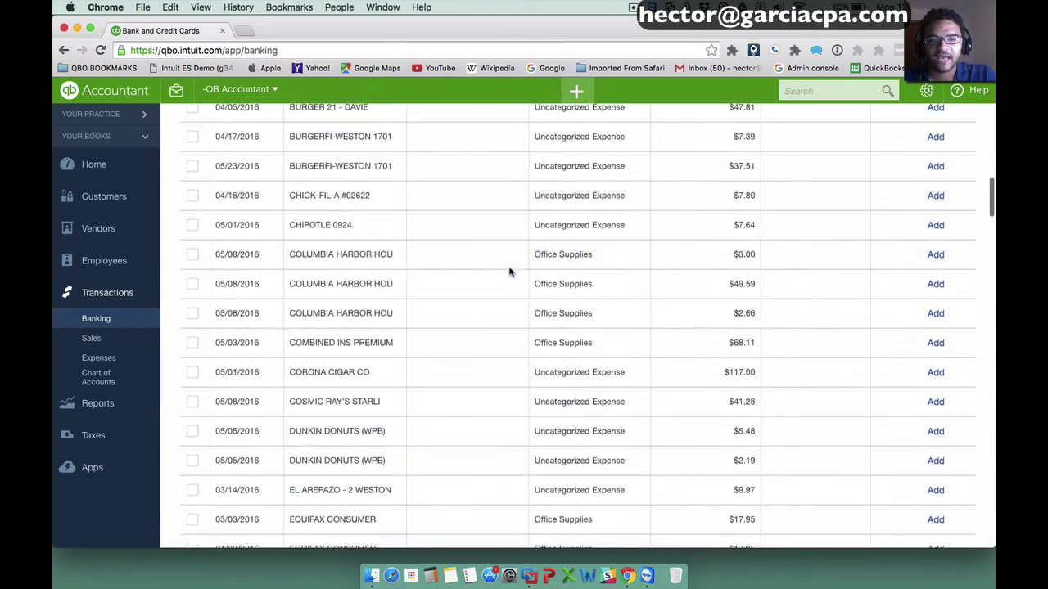
pyautogui.scroll(15, 509, 272)
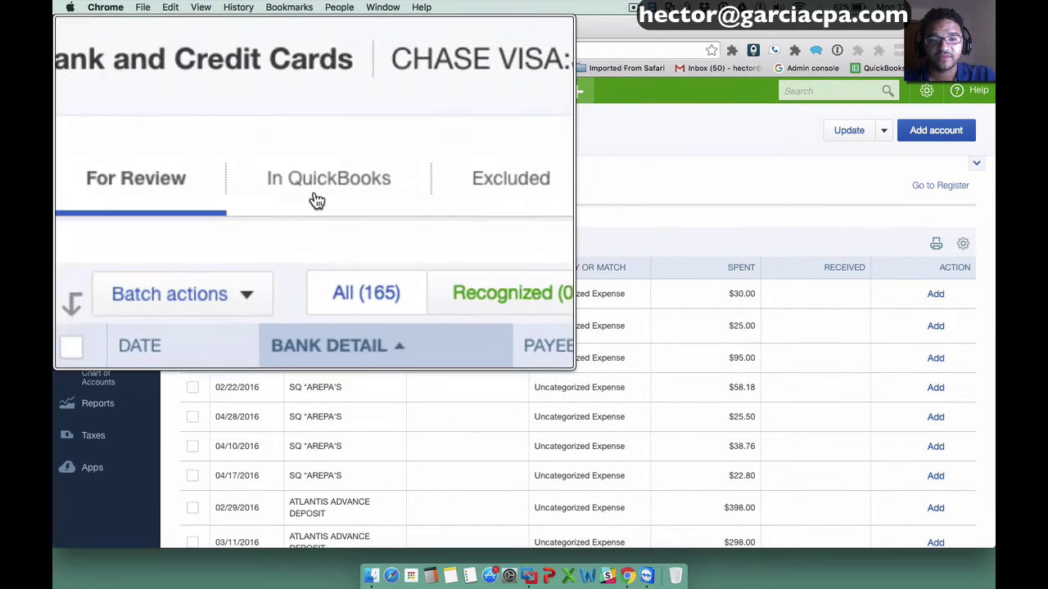
# - Show the transactions already in QuickBooks and examine which rule was applied to each
pyautogui.click(317, 189)
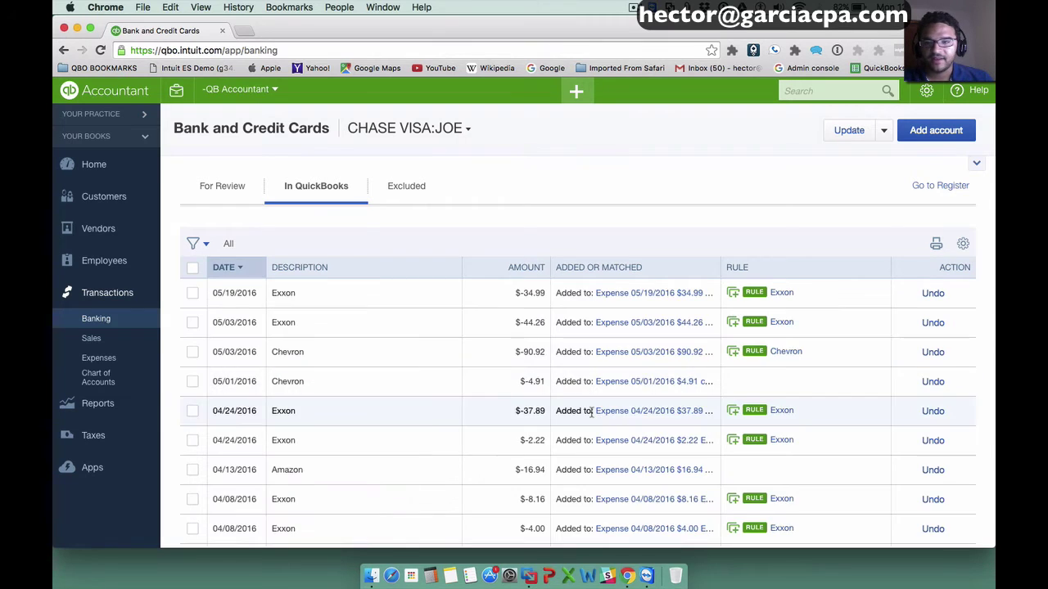
pyautogui.scroll(-2, 491, 360)
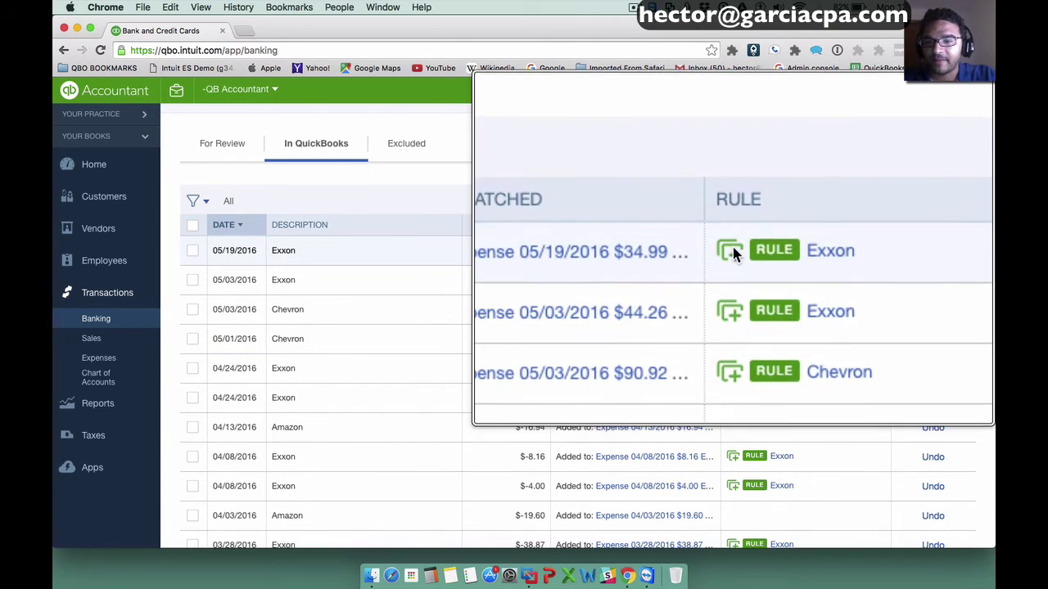
pyautogui.scroll(2, 765, 261)
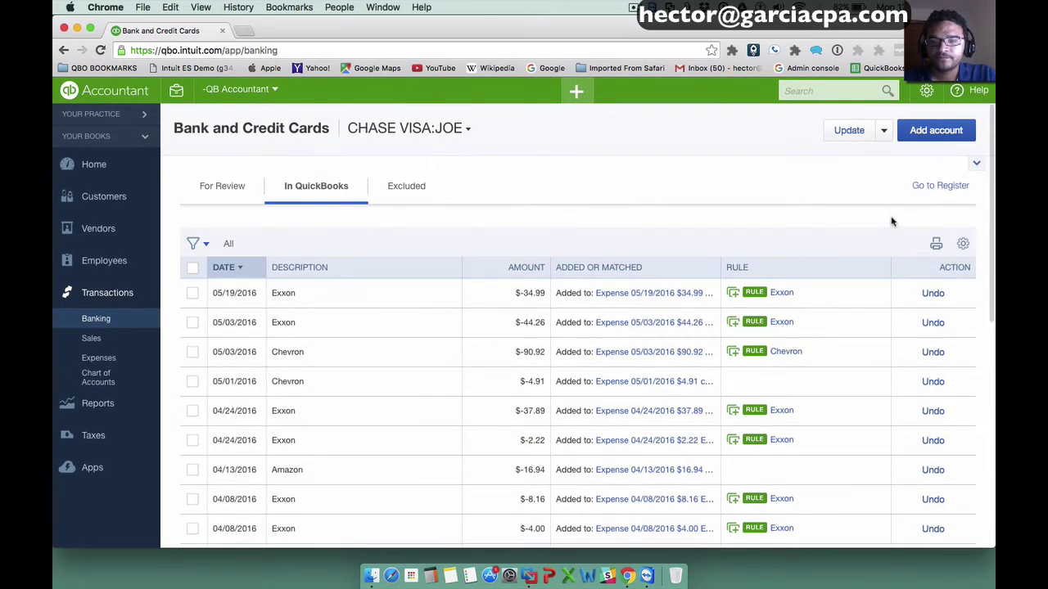
# - Open the Chase Visa account's register, dismiss the tip, and filter the entries to reconcile status Cleared
pyautogui.click(938, 187)
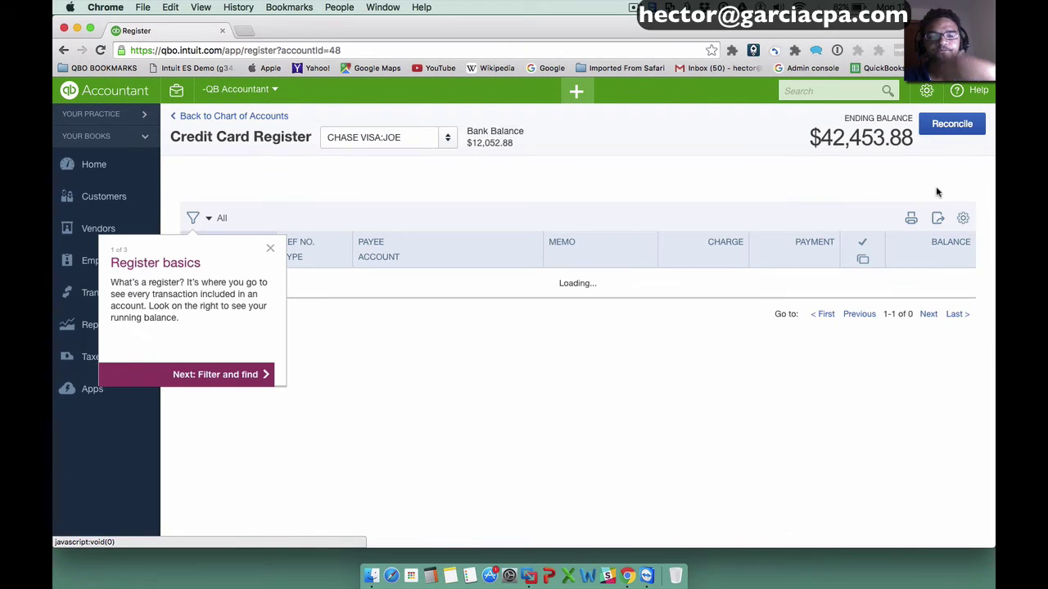
pyautogui.click(270, 248)
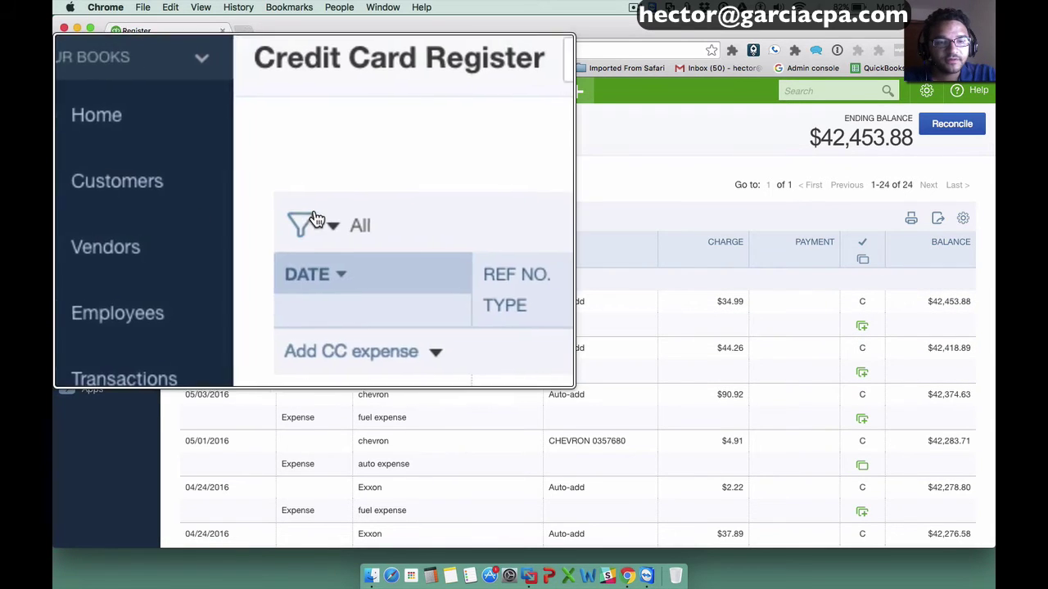
pyautogui.click(199, 217)
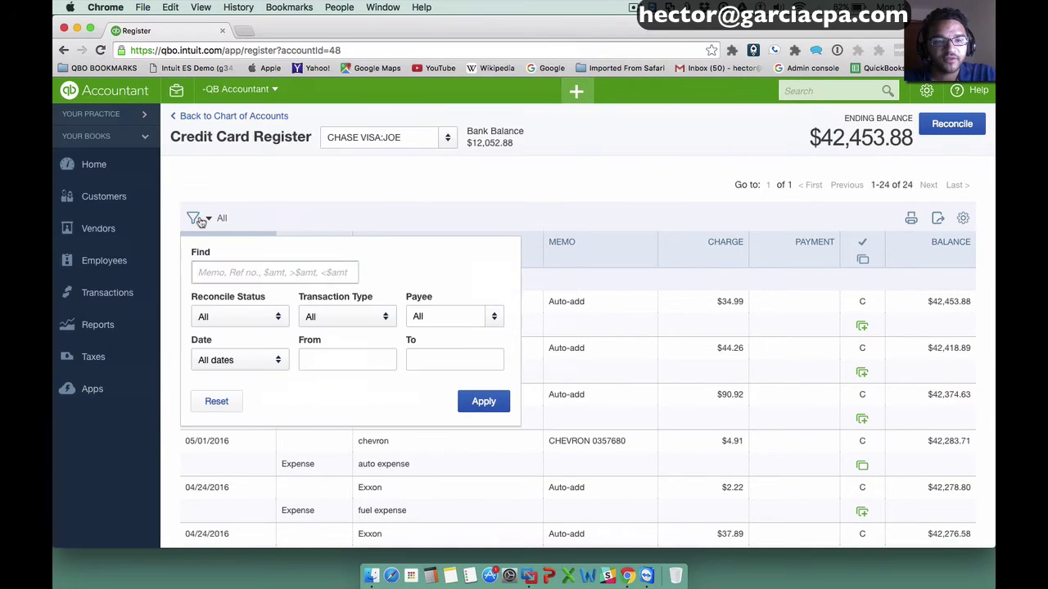
pyautogui.click(275, 318)
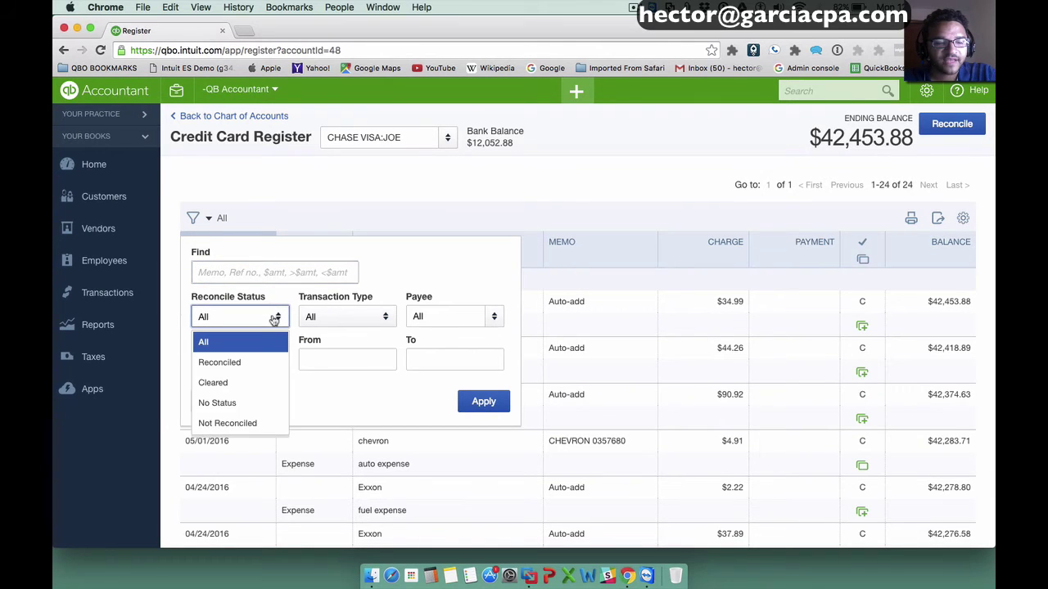
pyautogui.click(231, 382)
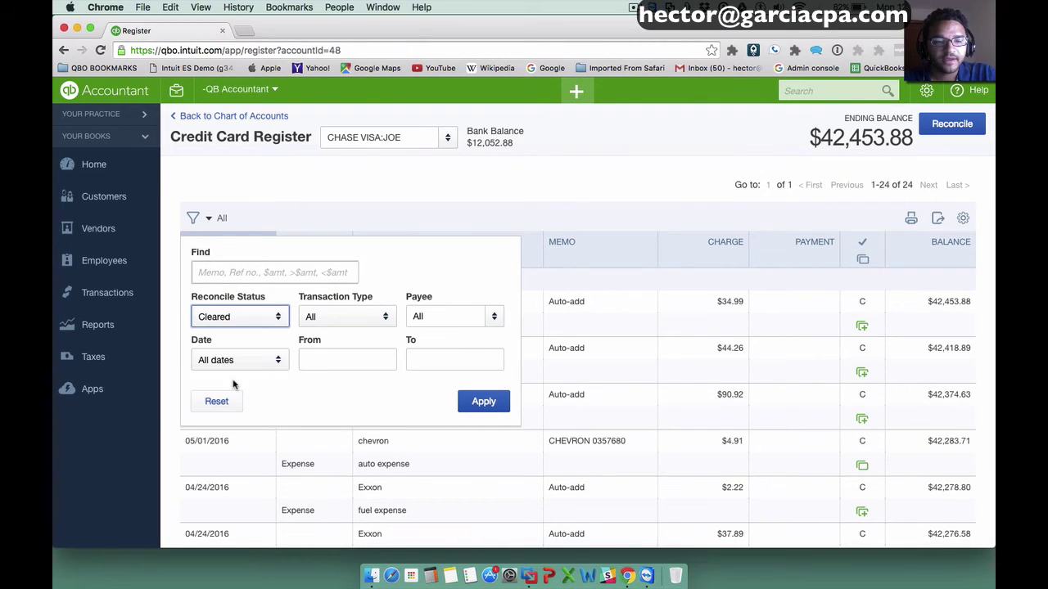
pyautogui.click(486, 408)
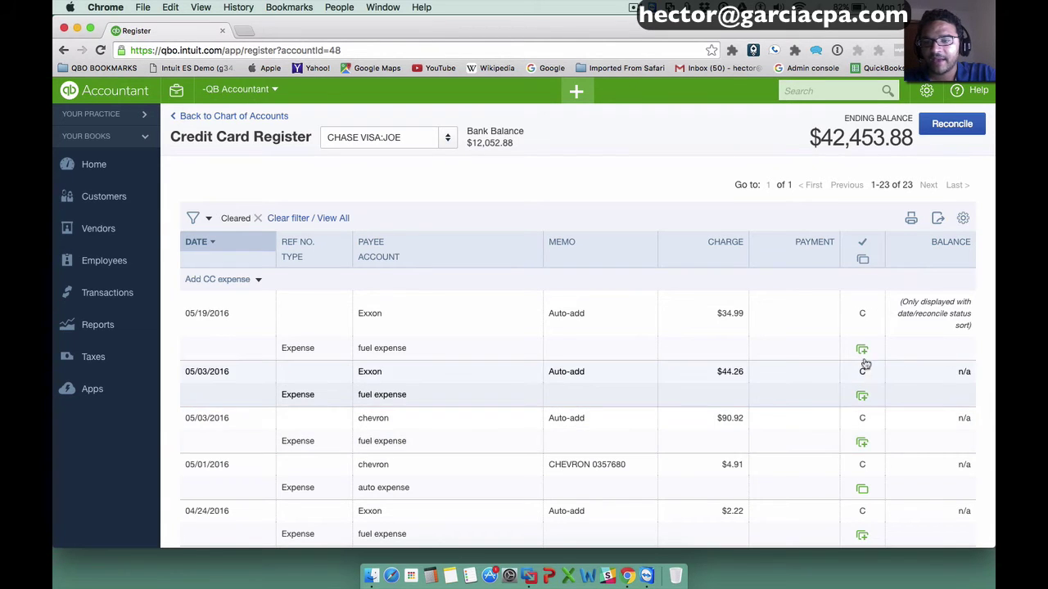
# - Compare the bank feed indicators of the Exxon and Amazon entries in the filtered register
pyautogui.moveTo(864, 357)
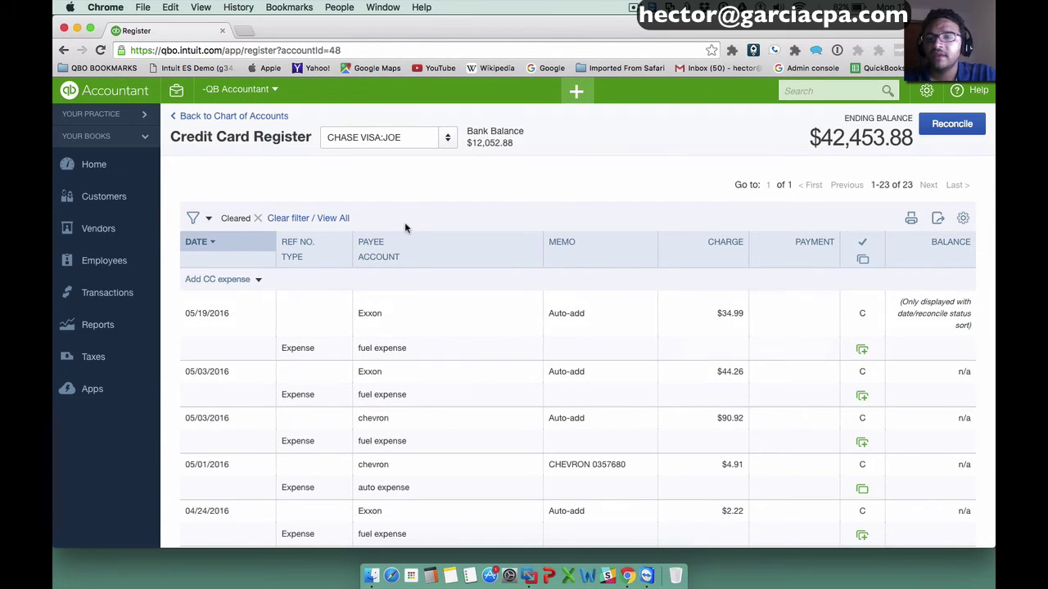
pyautogui.scroll(-3, 652, 401)
pyautogui.scroll(-4, 653, 402)
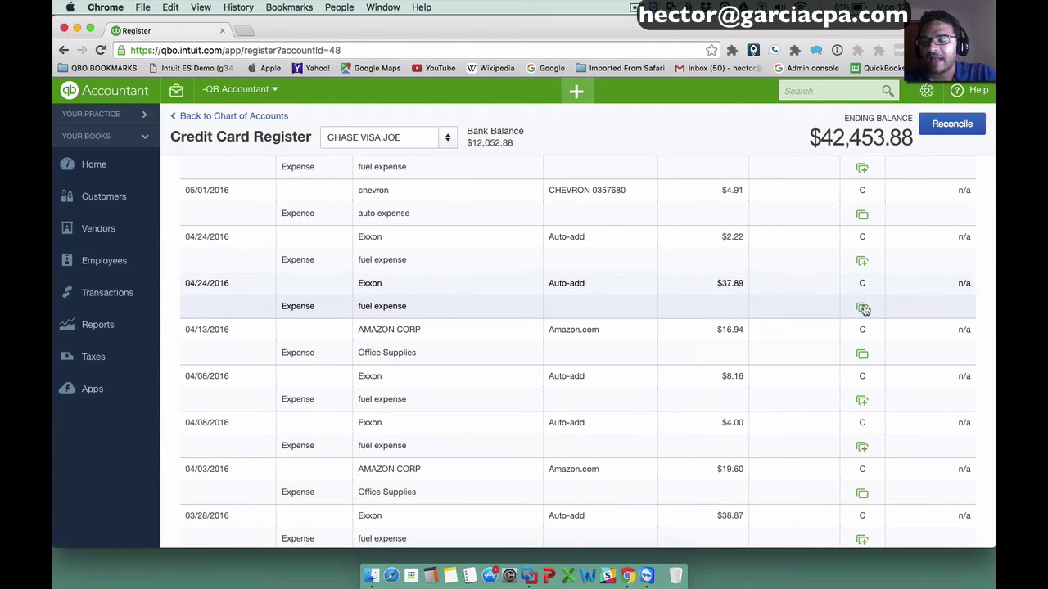
pyautogui.moveTo(864, 310)
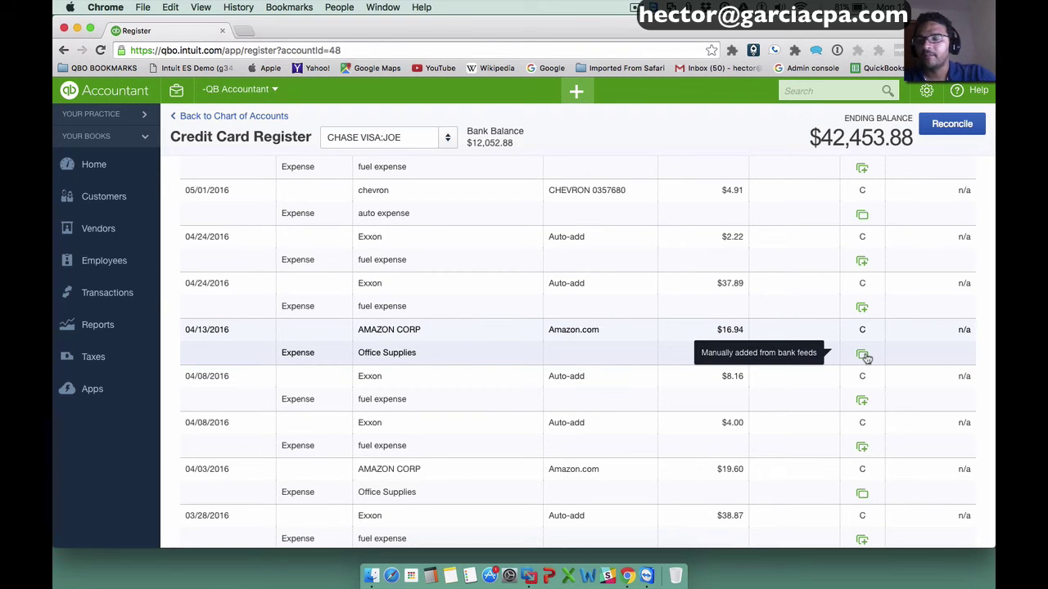
# - Remove the Cleared filter from the register and look through the transaction type and reconcile status filter options
pyautogui.scroll(6, 856, 270)
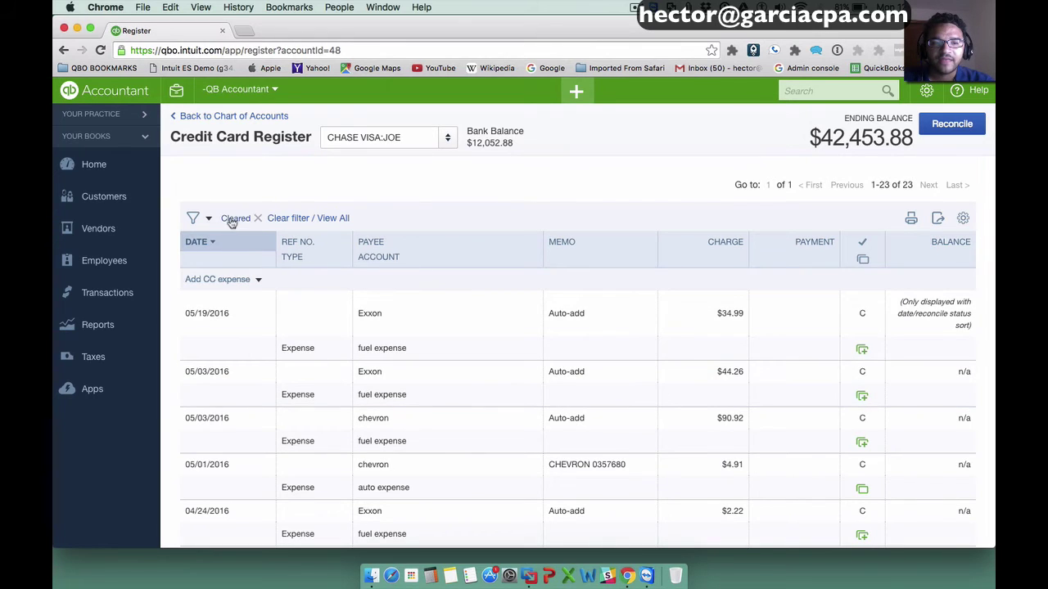
pyautogui.click(258, 218)
pyautogui.click(208, 218)
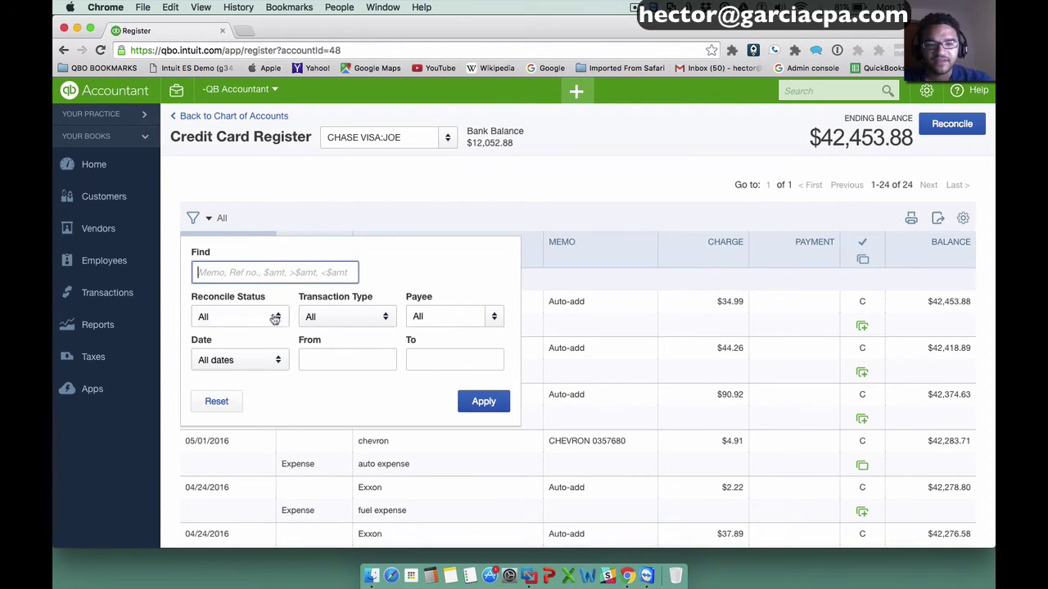
pyautogui.click(335, 319)
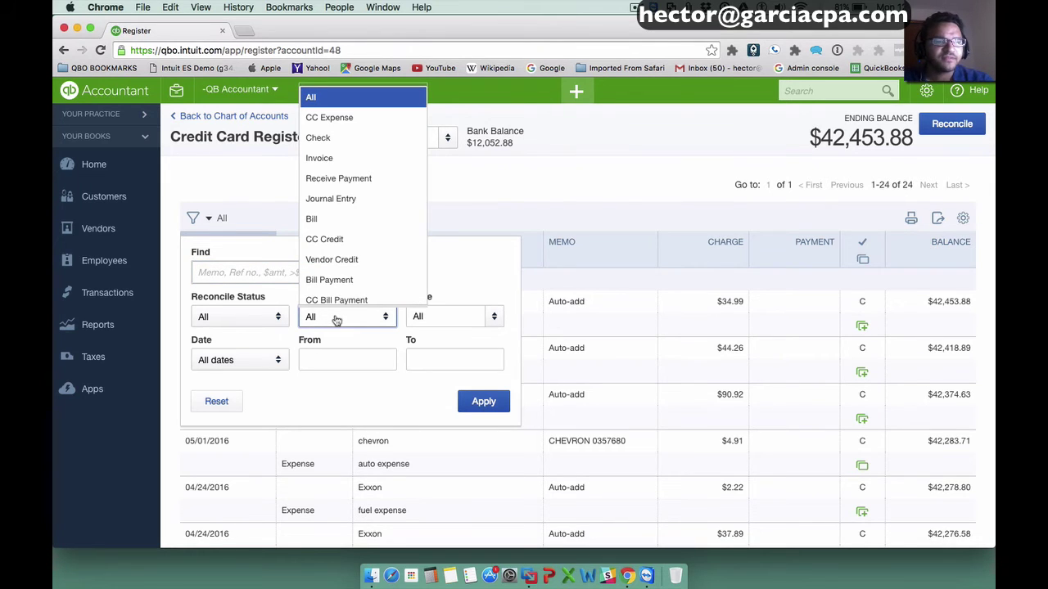
pyautogui.click(244, 317)
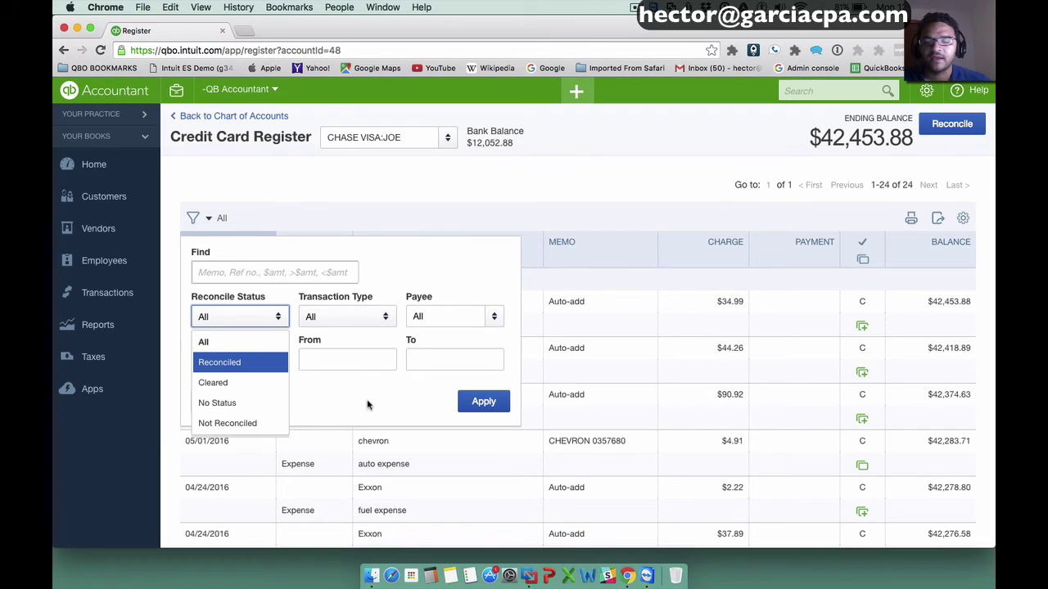
# - Filter the register by the text Auto, review the matching entries, and look at the register's column display settings
pyautogui.click(606, 217)
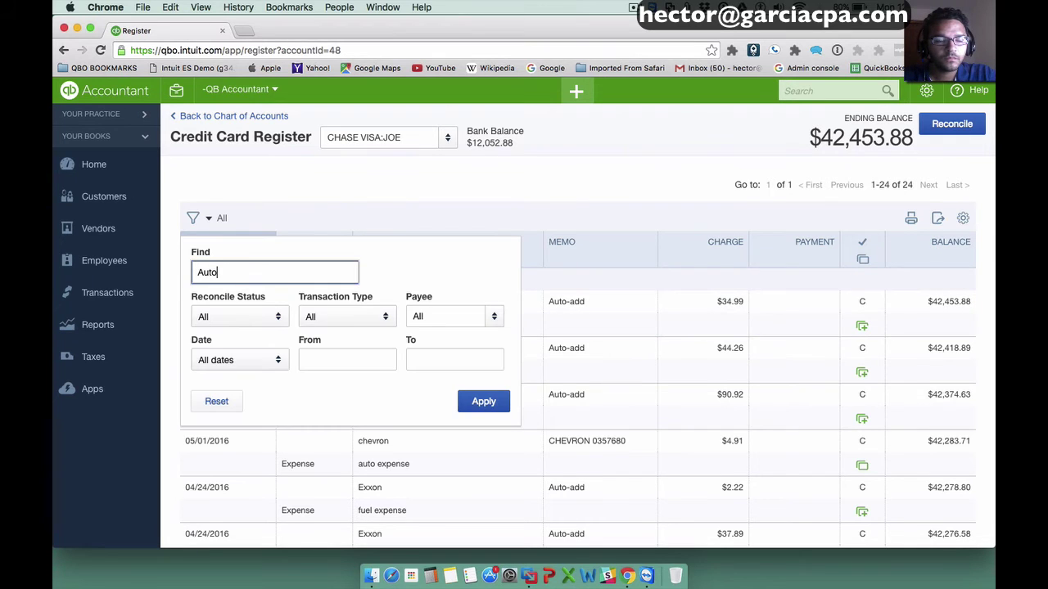
pyautogui.moveTo(226, 271); pyautogui.dragTo(172, 270)
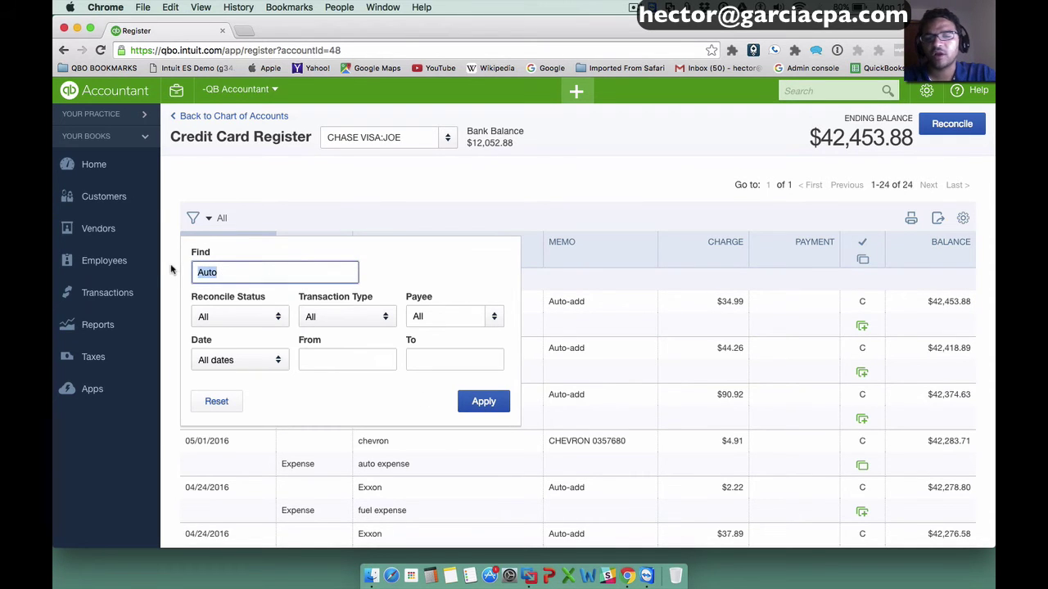
pyautogui.click(482, 402)
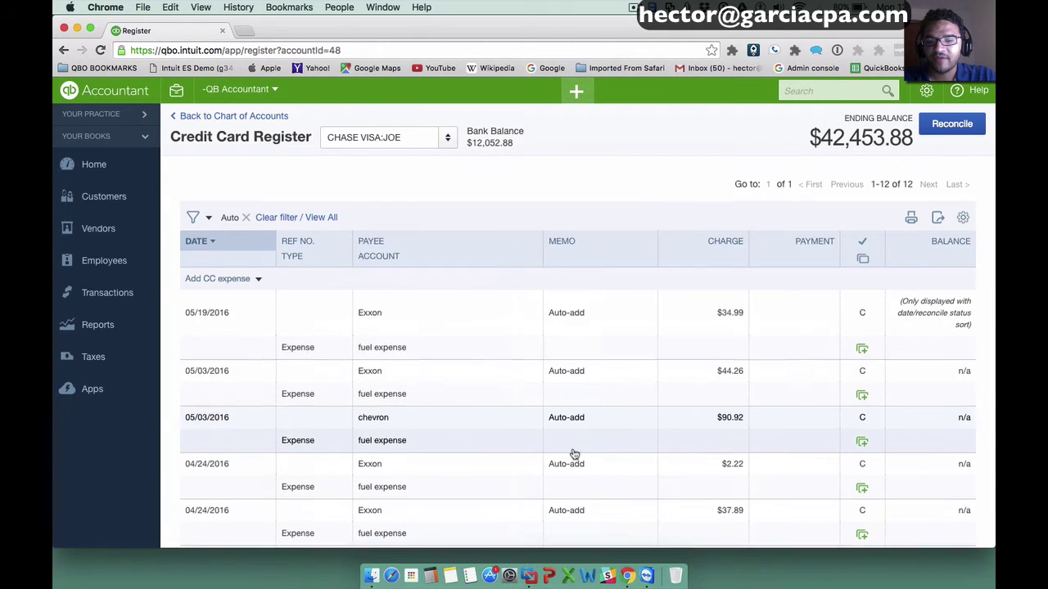
pyautogui.scroll(-5, 575, 455)
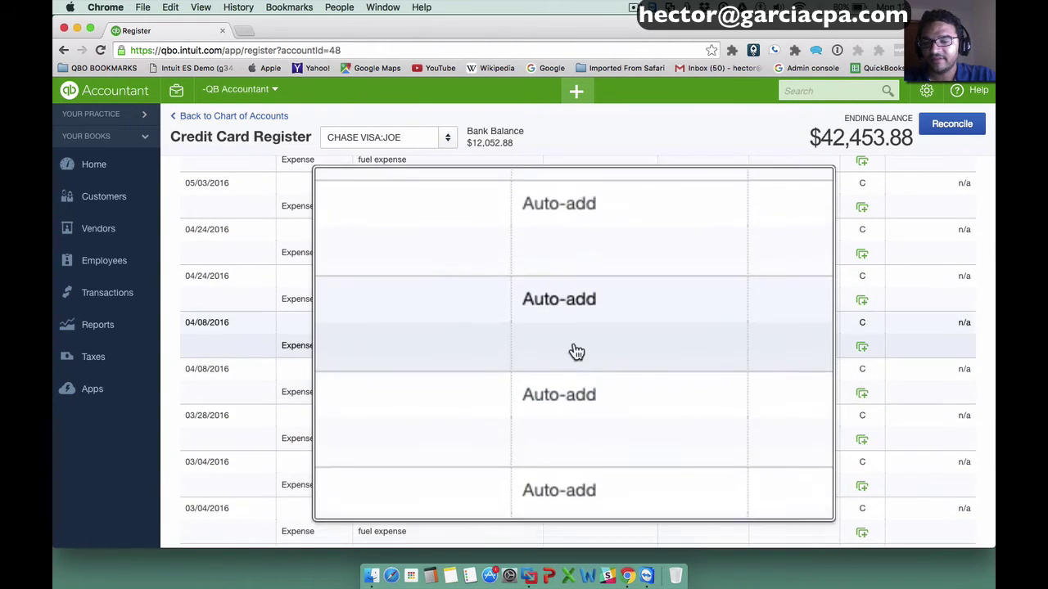
pyautogui.scroll(5, 573, 323)
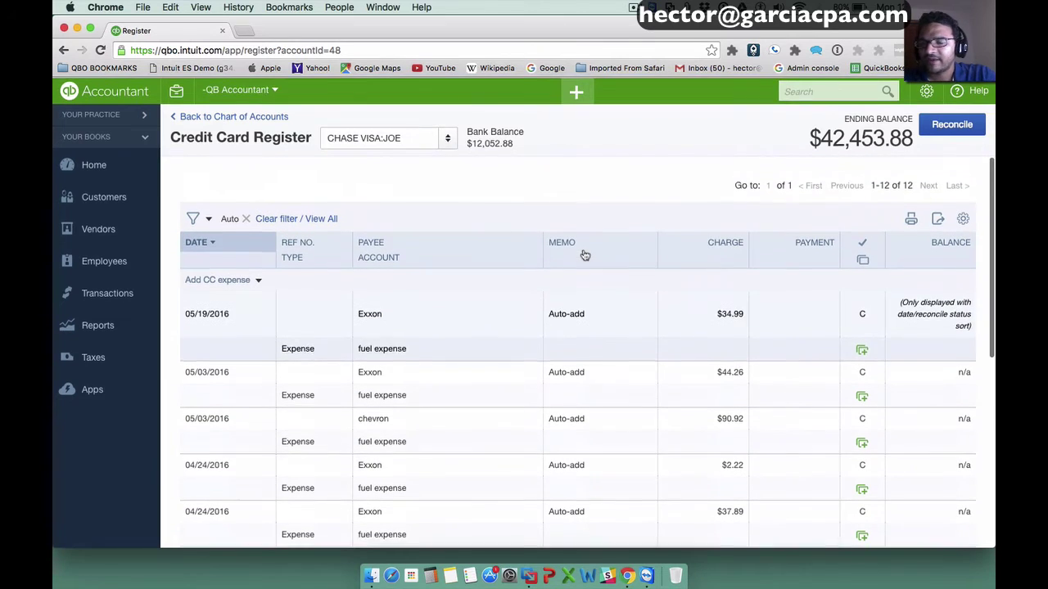
pyautogui.click(965, 218)
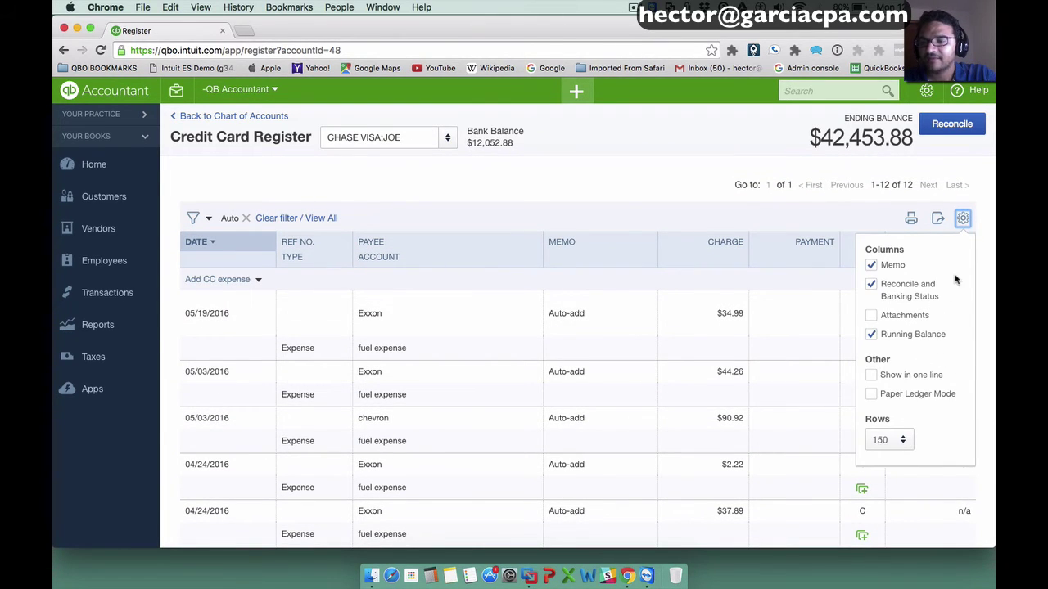
pyautogui.click(962, 220)
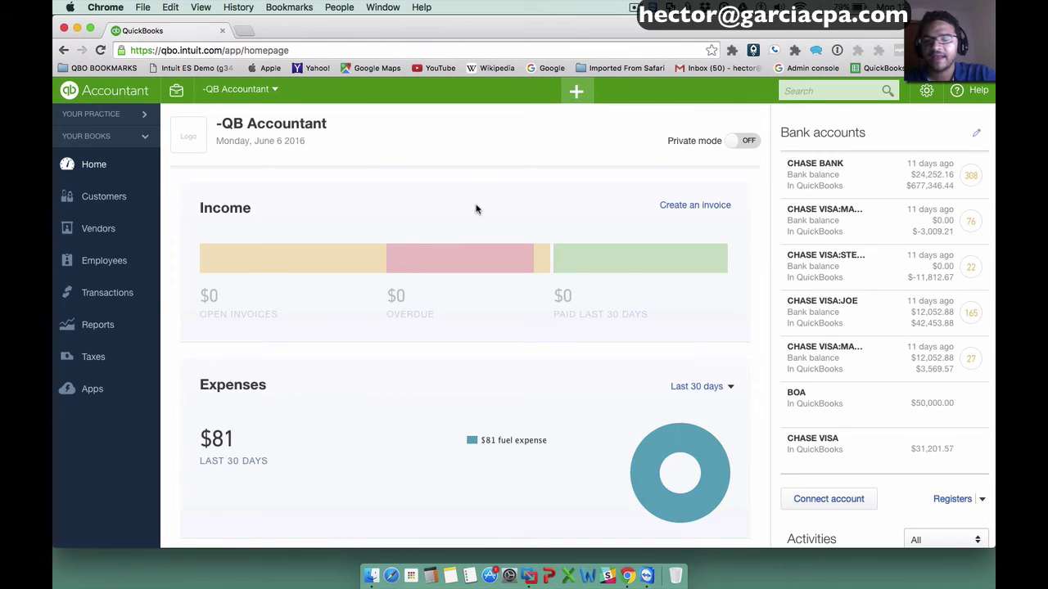
# - Run a global search for Auto-add from the home page and open the advanced search
pyautogui.click(827, 89)
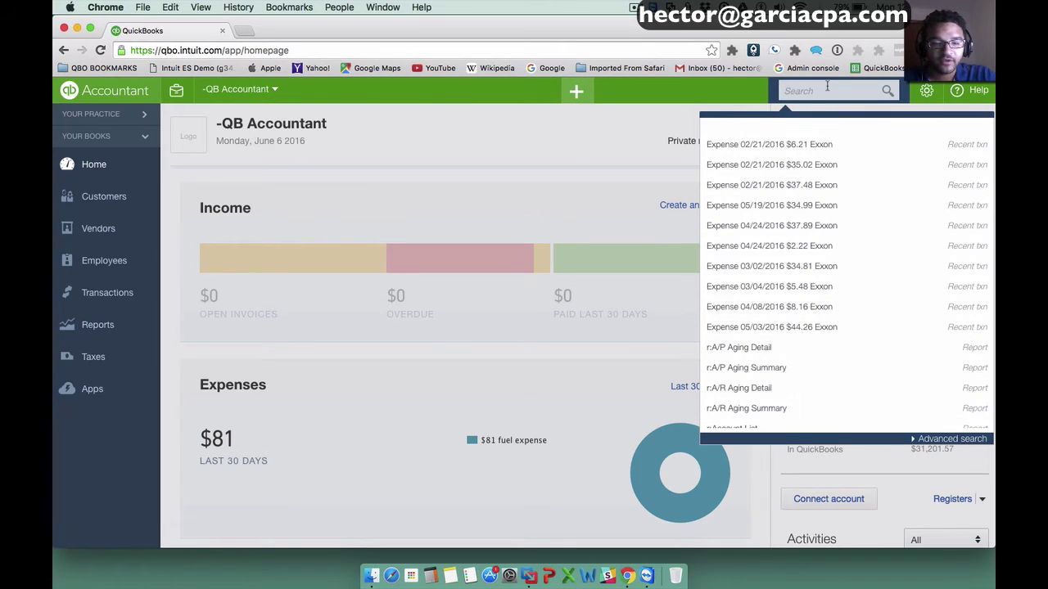
pyautogui.write('Auto-add')
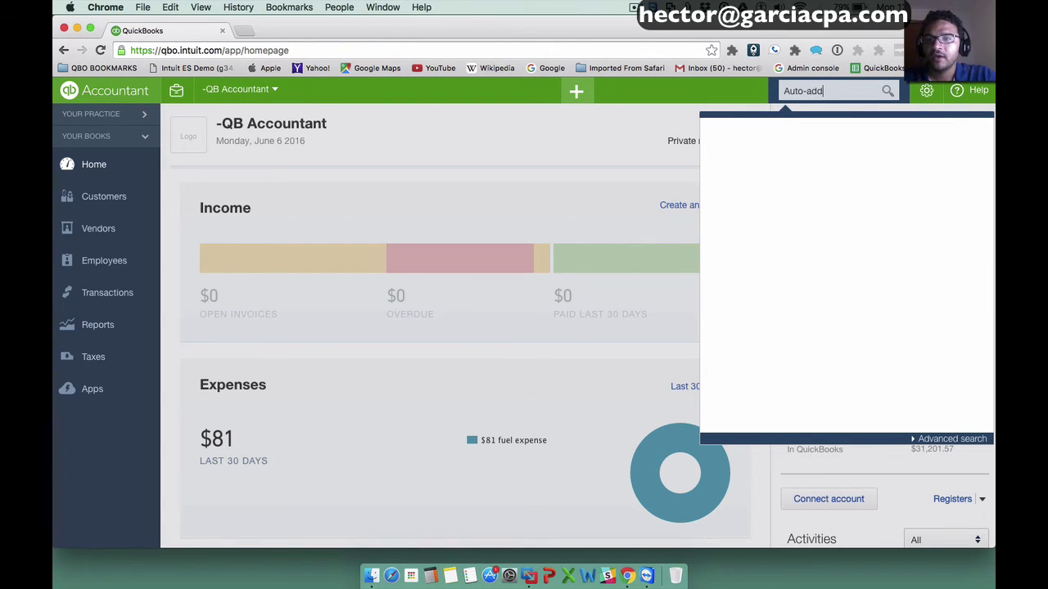
pyautogui.click(889, 92)
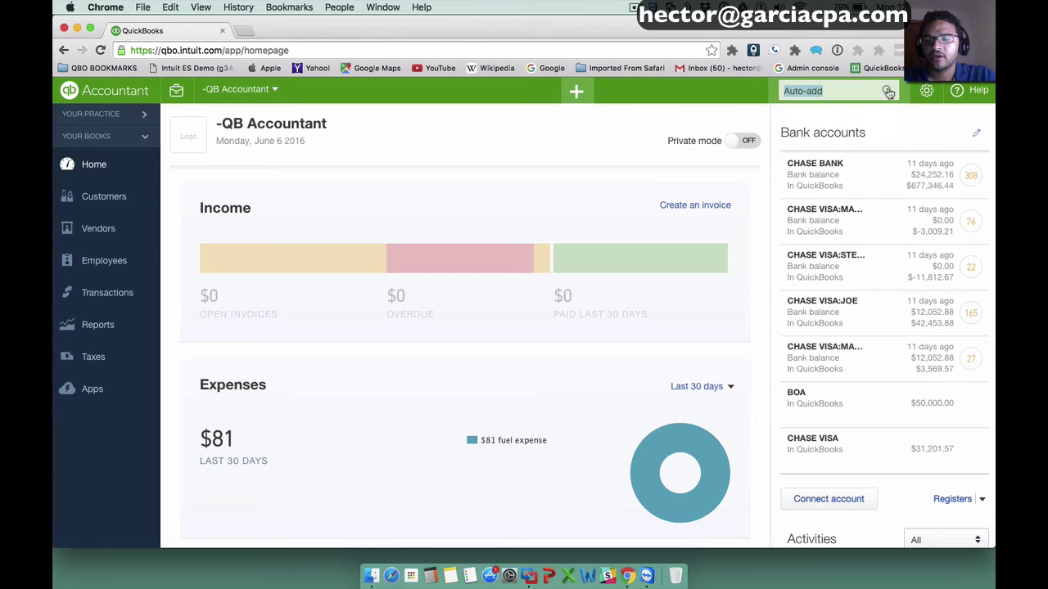
pyautogui.click(888, 92)
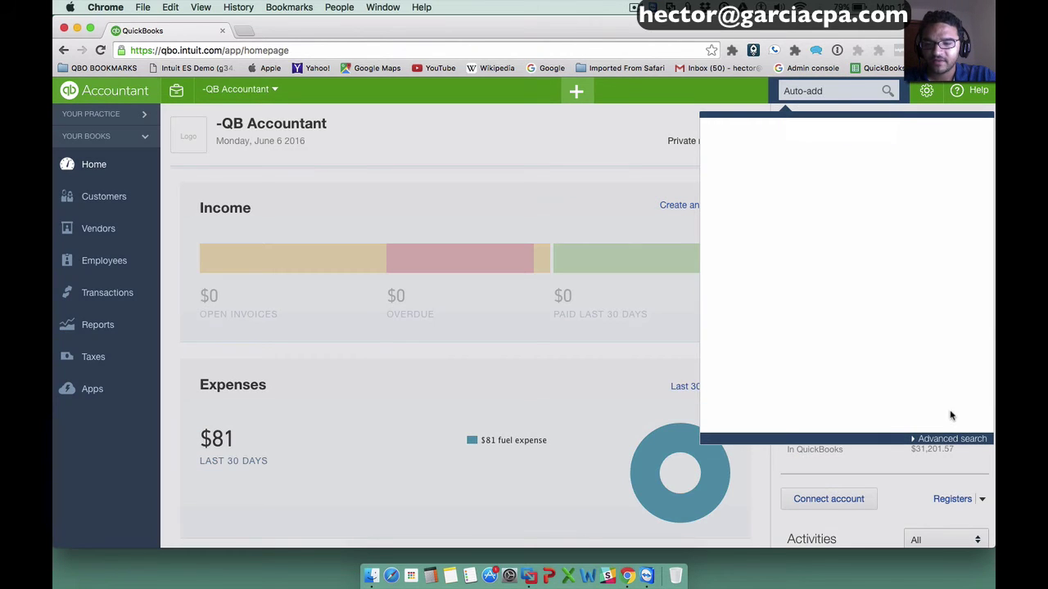
pyautogui.click(949, 440)
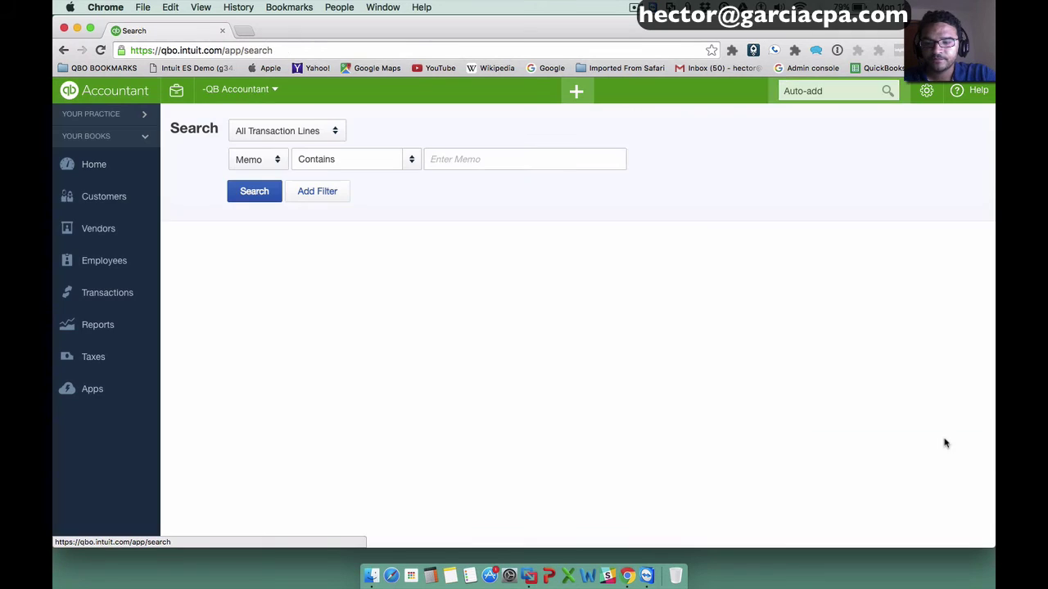
# - Set up an advanced search on All Transaction Lines where the memo contains Auto-add
pyautogui.click(276, 133)
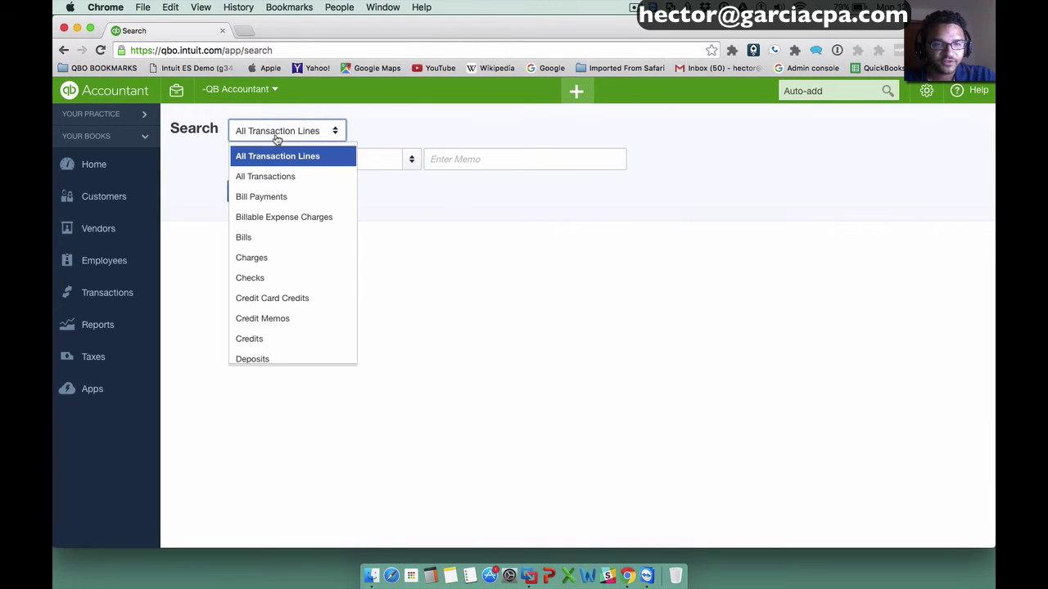
pyautogui.click(280, 160)
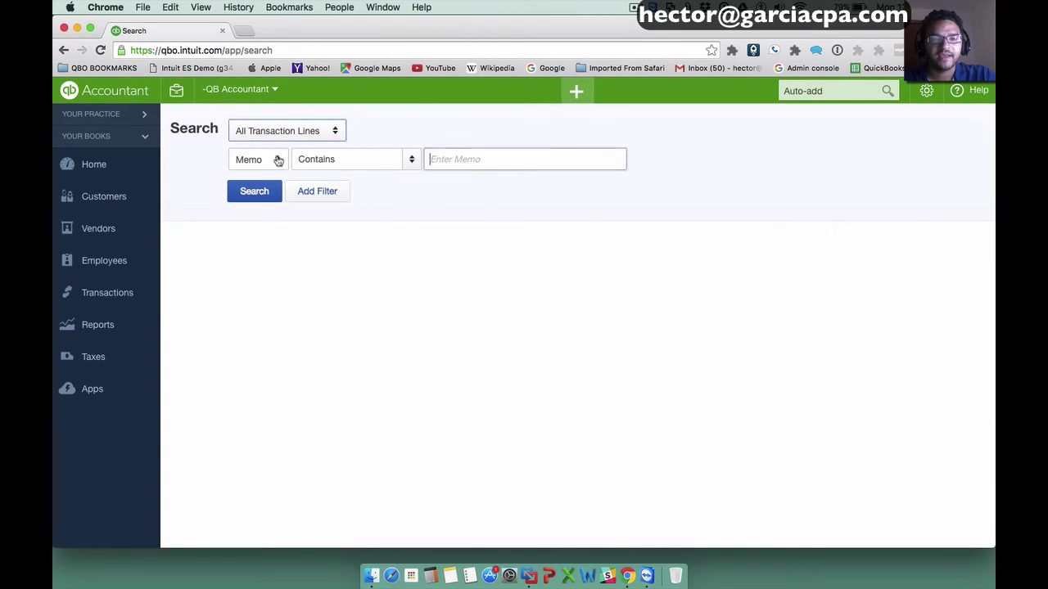
pyautogui.click(266, 159)
pyautogui.click(275, 314)
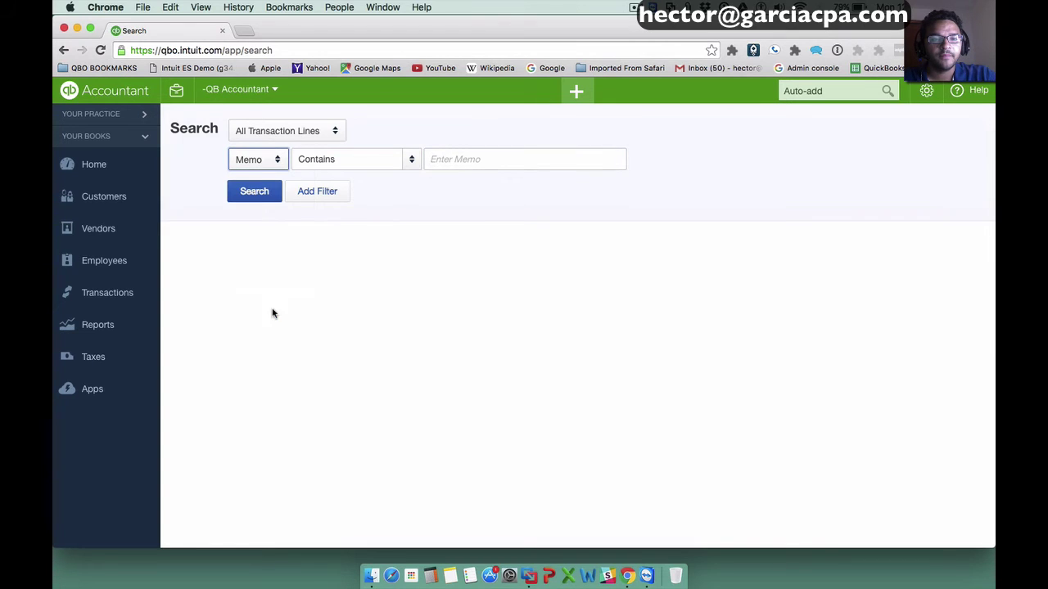
pyautogui.click(432, 159)
pyautogui.write('Auto-')
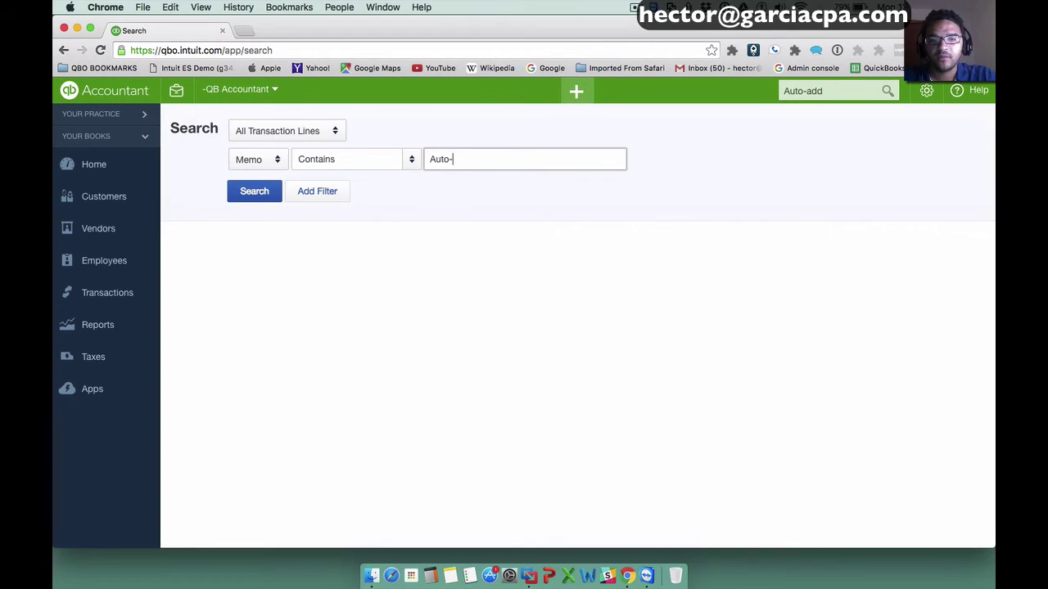
pyautogui.write('add')
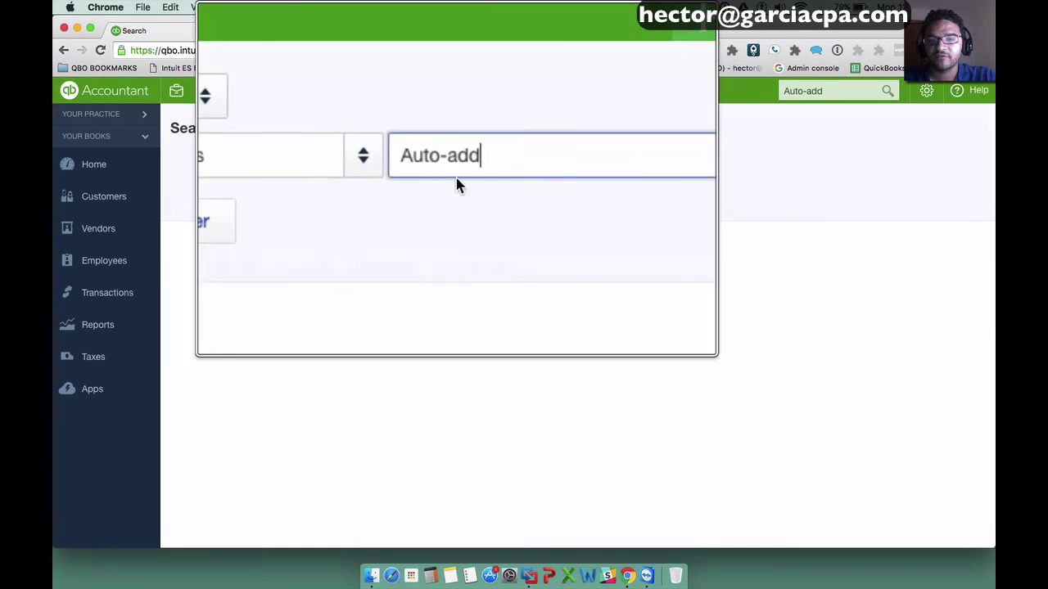
pyautogui.moveTo(480, 159); pyautogui.dragTo(421, 159)
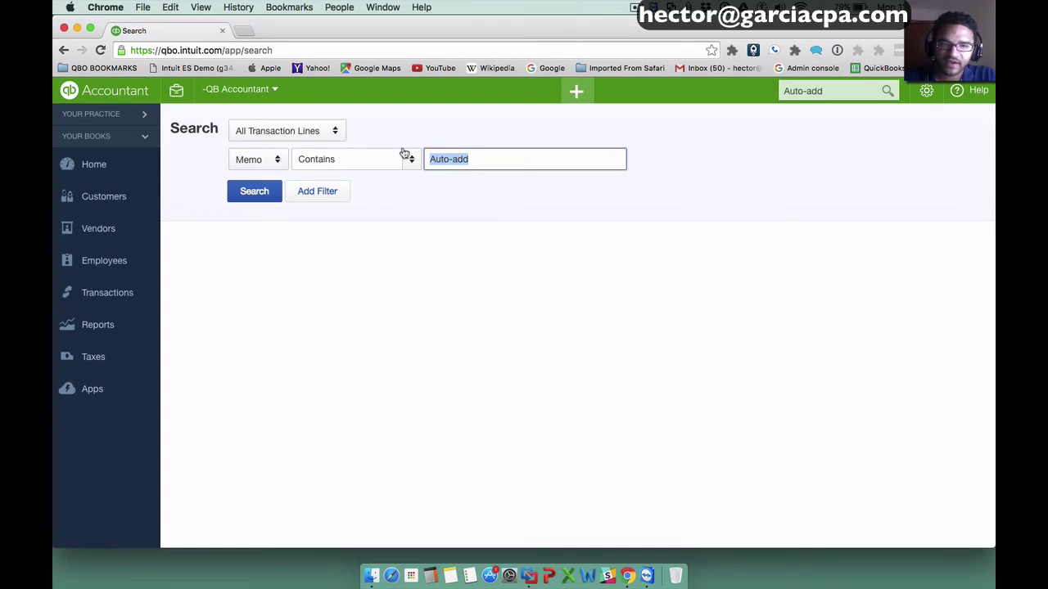
# - Run the memo search and scan the vendors, dates and amounts of the matching expense transactions
pyautogui.click(255, 194)
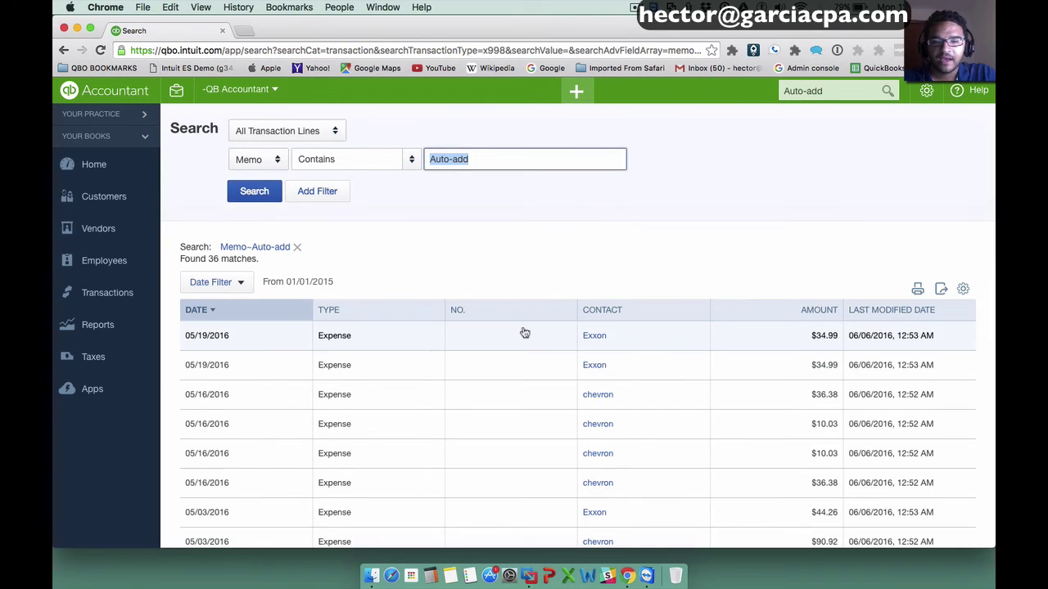
pyautogui.scroll(-5, 524, 333)
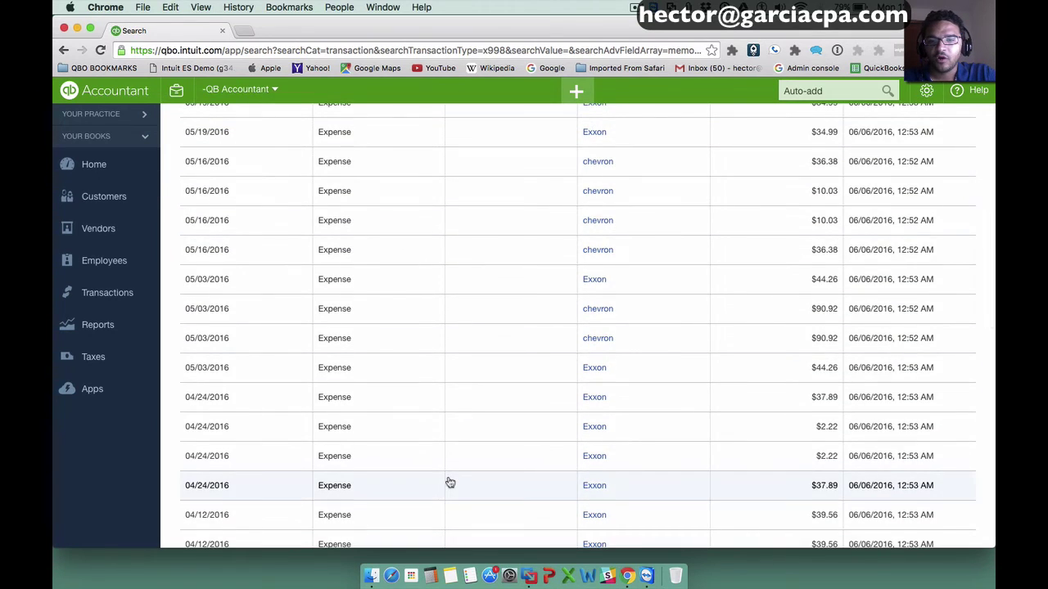
pyautogui.scroll(5, 449, 483)
pyautogui.scroll(-2, 396, 358)
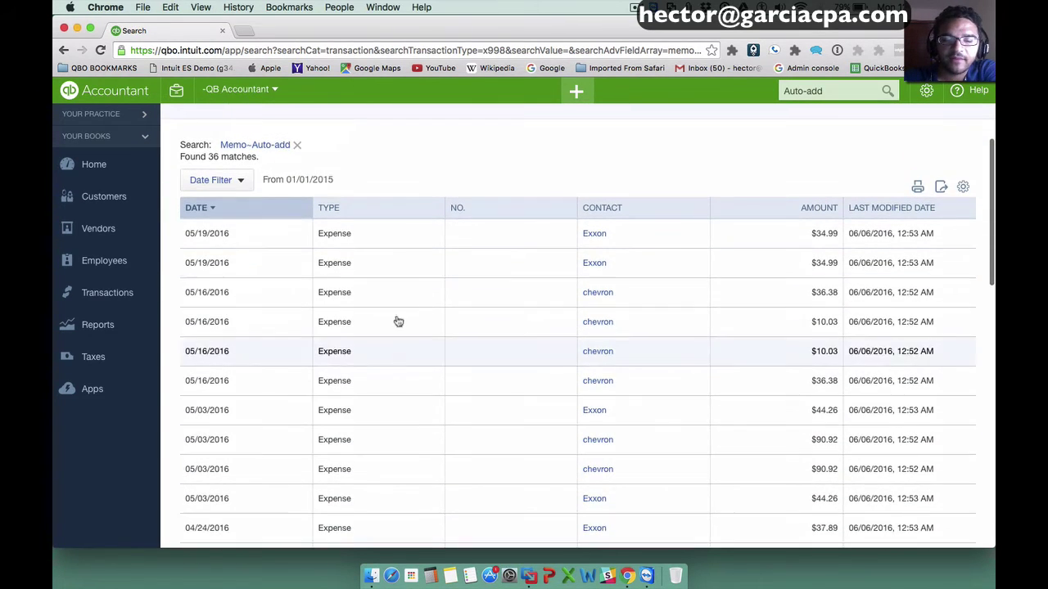
pyautogui.scroll(2, 397, 321)
pyautogui.tripleClick(461, 158)
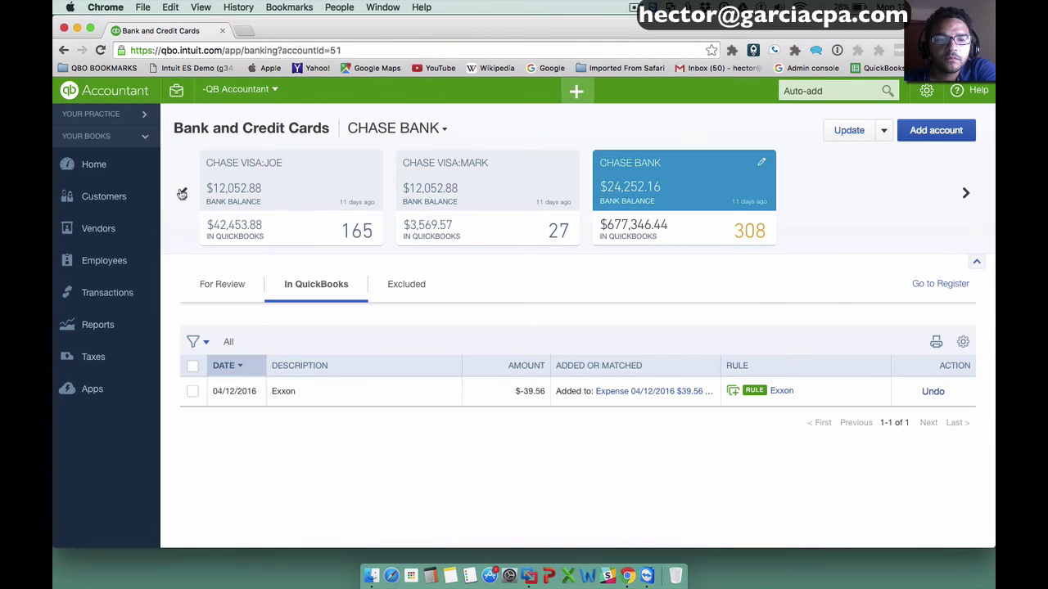
# - Open the Banking page and show the In QuickBooks transactions for the Chase Visa account with 165 pending items
pyautogui.click(97, 319)
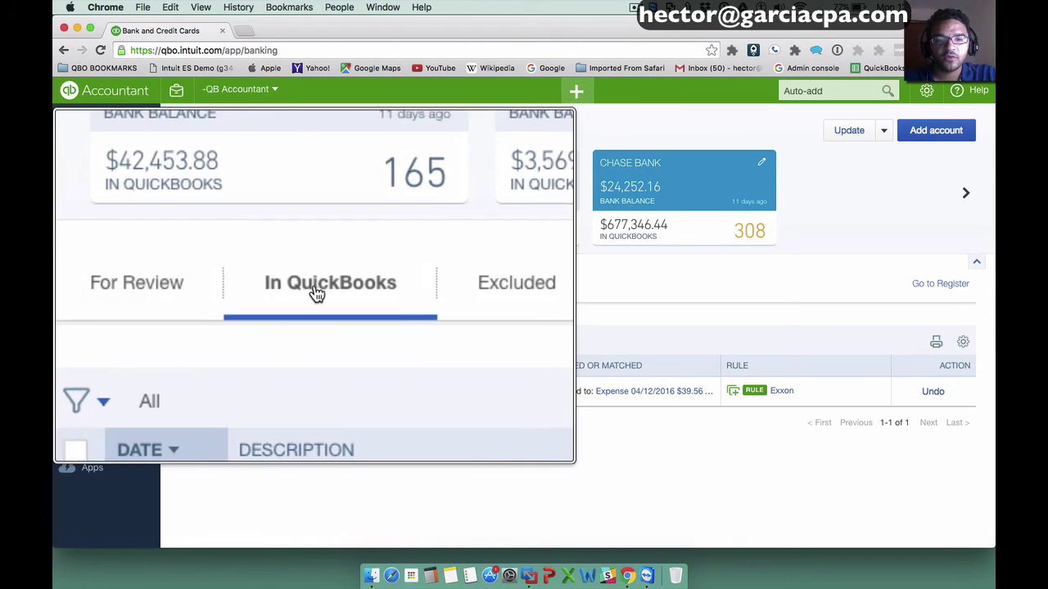
pyautogui.click(313, 290)
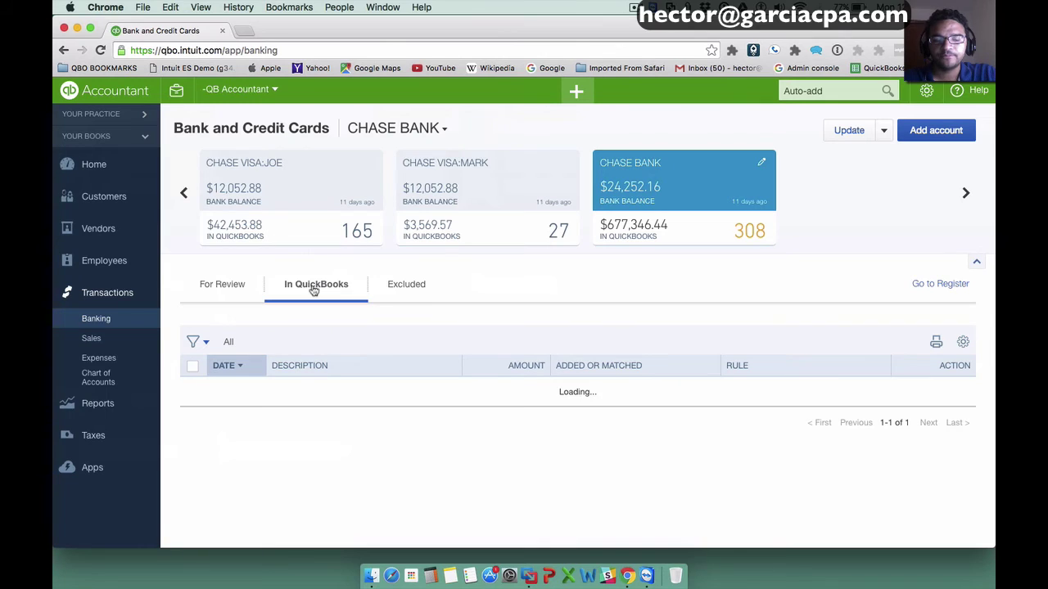
pyautogui.click(445, 168)
pyautogui.click(307, 178)
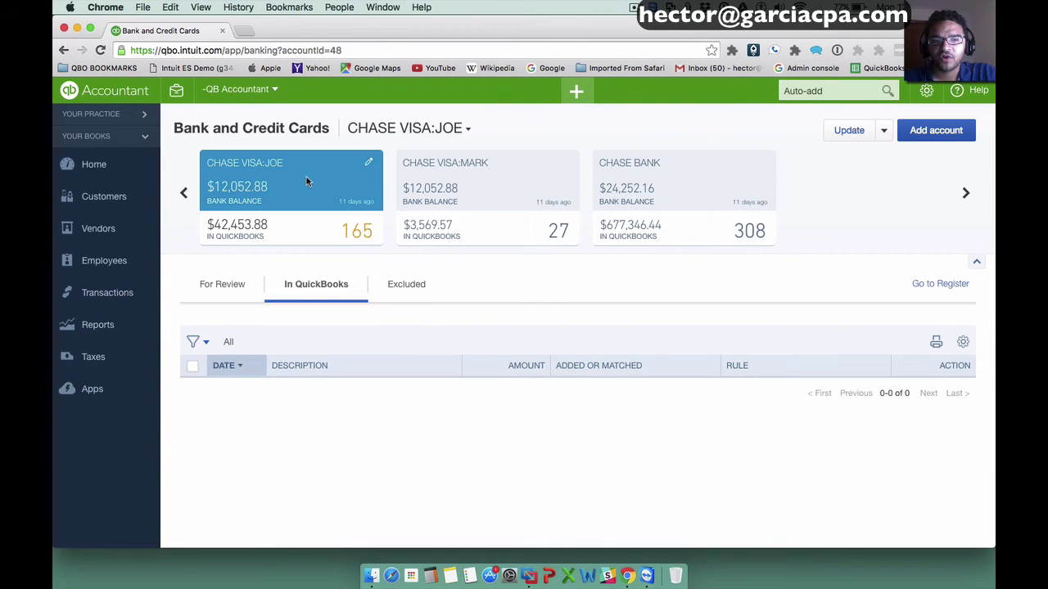
pyautogui.click(187, 194)
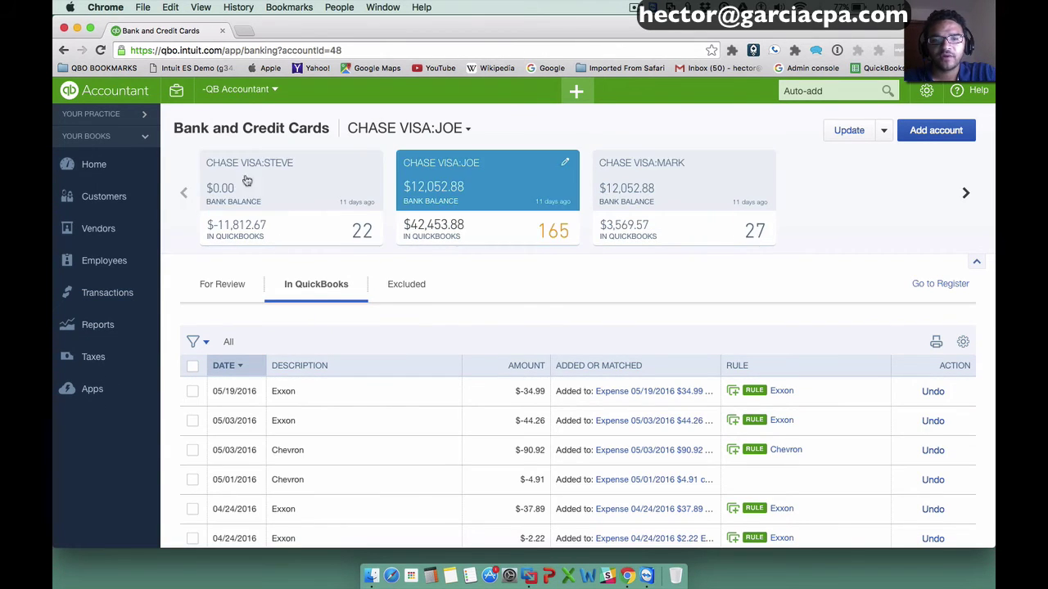
# - Check the rules applied in the other two Chase Visa accounts and return to the 165-item account's For Review list
pyautogui.click(254, 169)
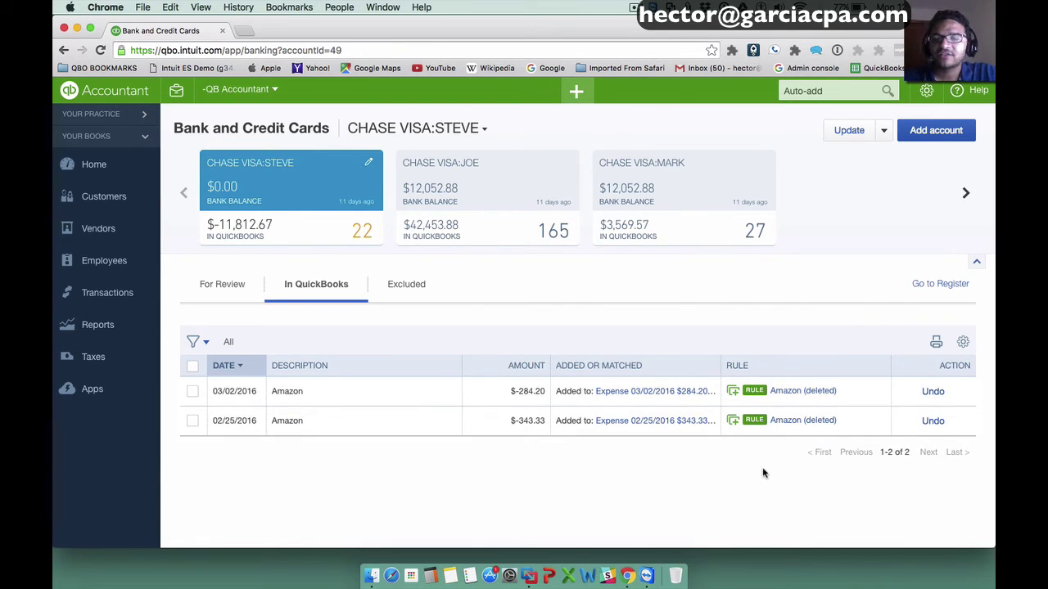
pyautogui.click(449, 183)
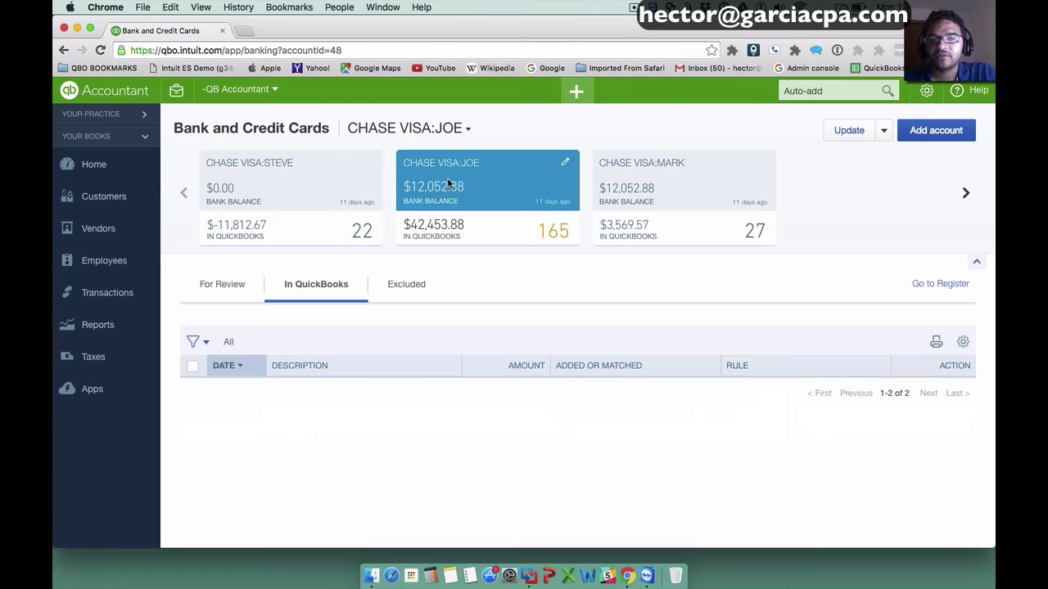
pyautogui.click(625, 166)
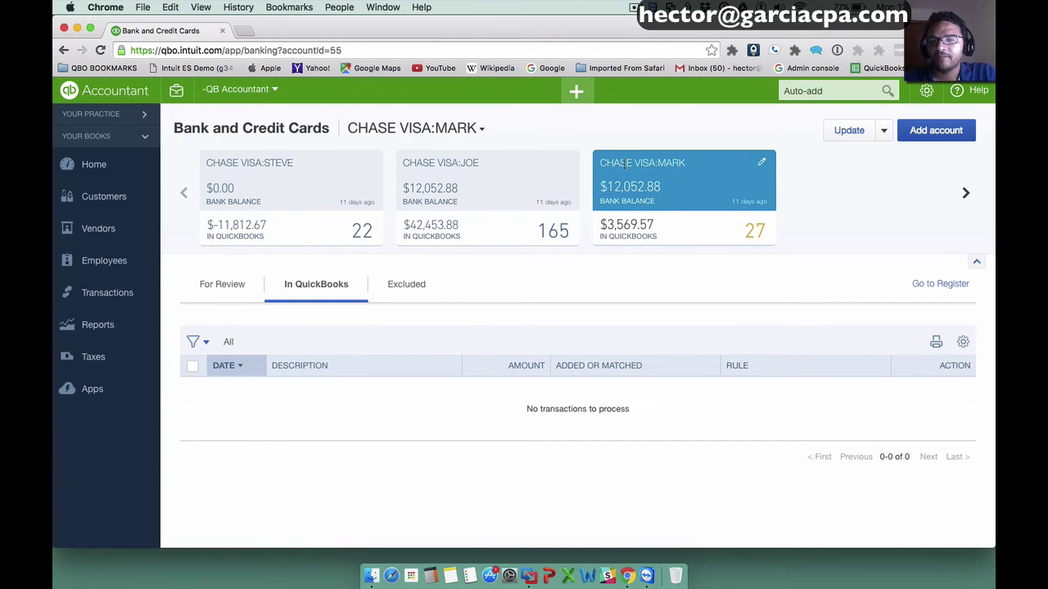
pyautogui.click(442, 188)
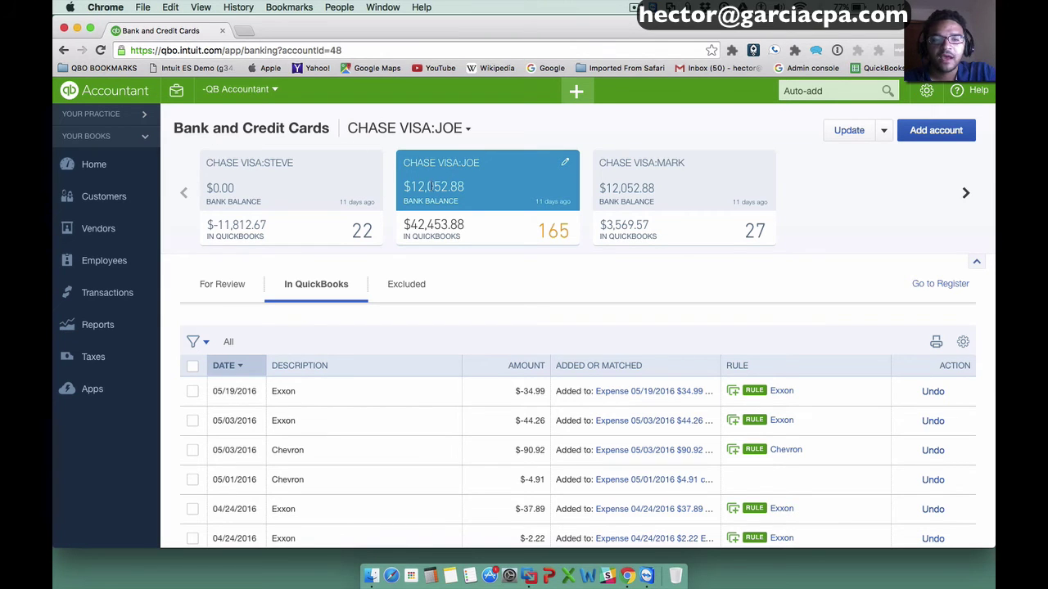
pyautogui.click(225, 297)
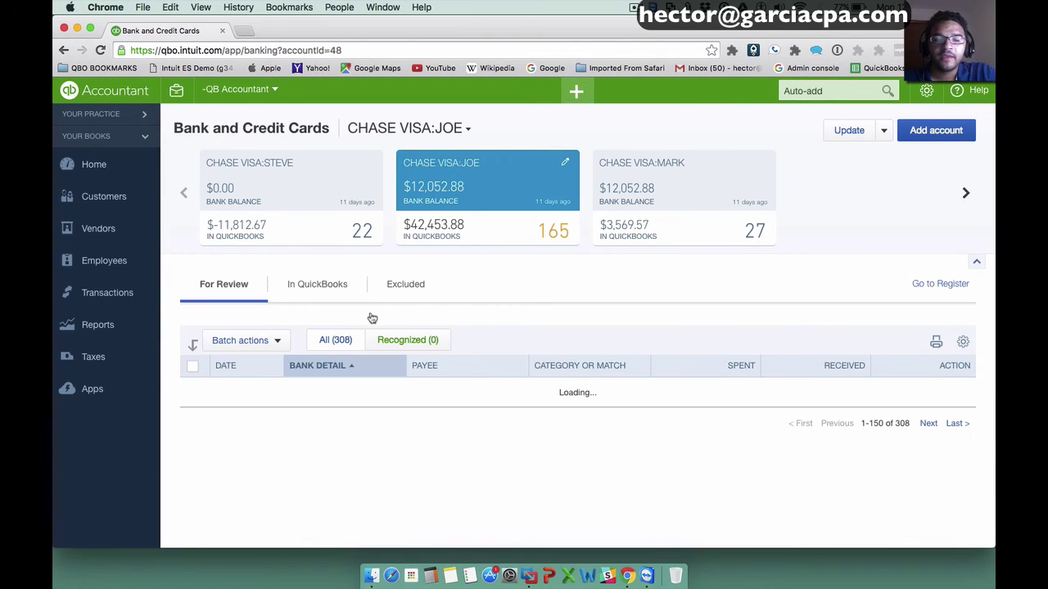
# - Look through the For Review transactions in the 165-item and 27-item Chase Visa accounts for a recurring vendor
pyautogui.scroll(-2, 503, 316)
pyautogui.scroll(-1, 502, 316)
pyautogui.scroll(3, 503, 313)
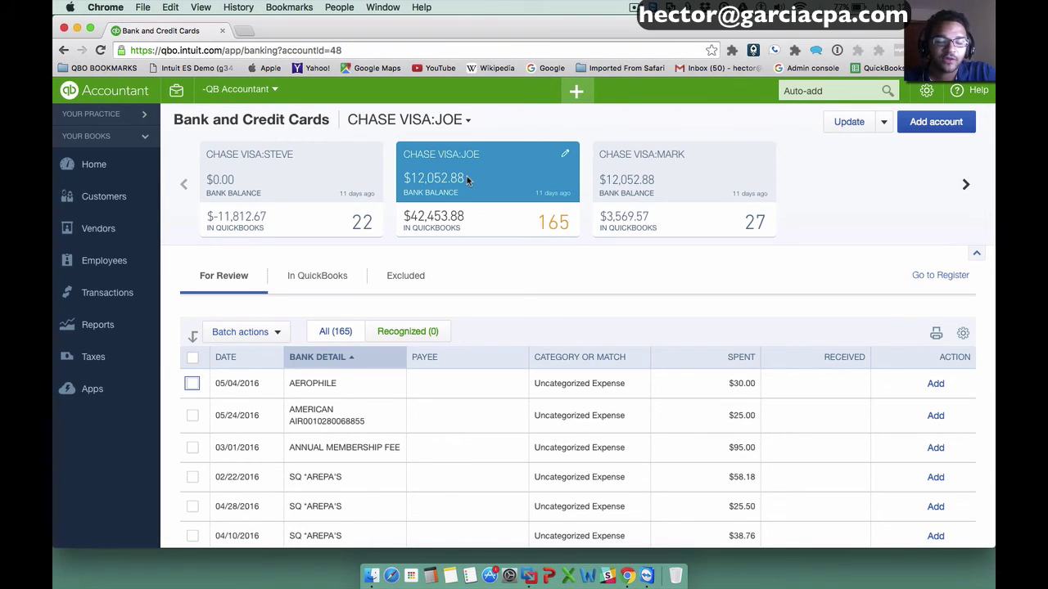
pyautogui.click(637, 158)
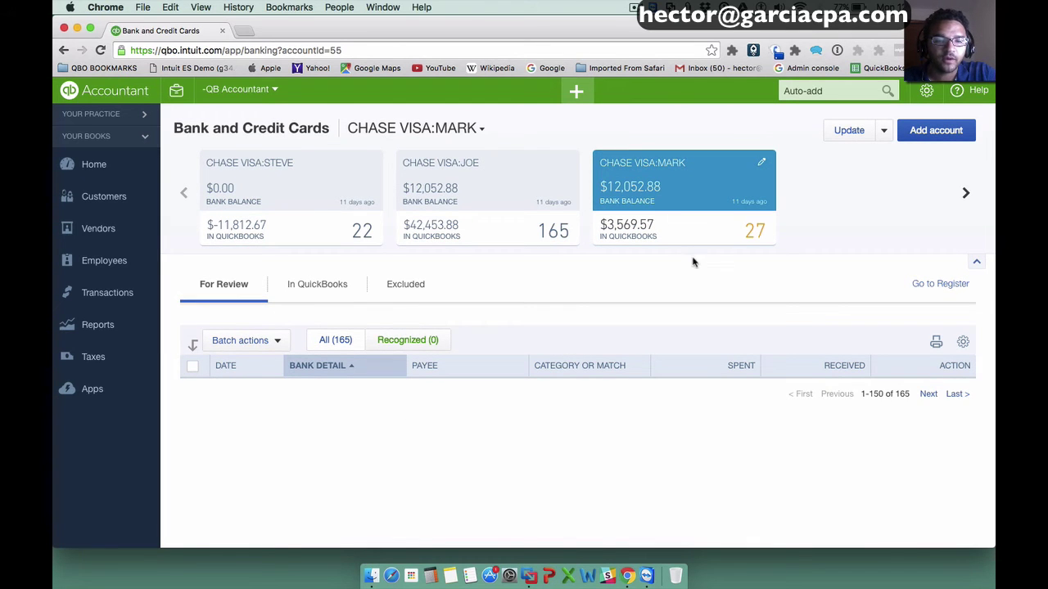
pyautogui.scroll(-5, 610, 338)
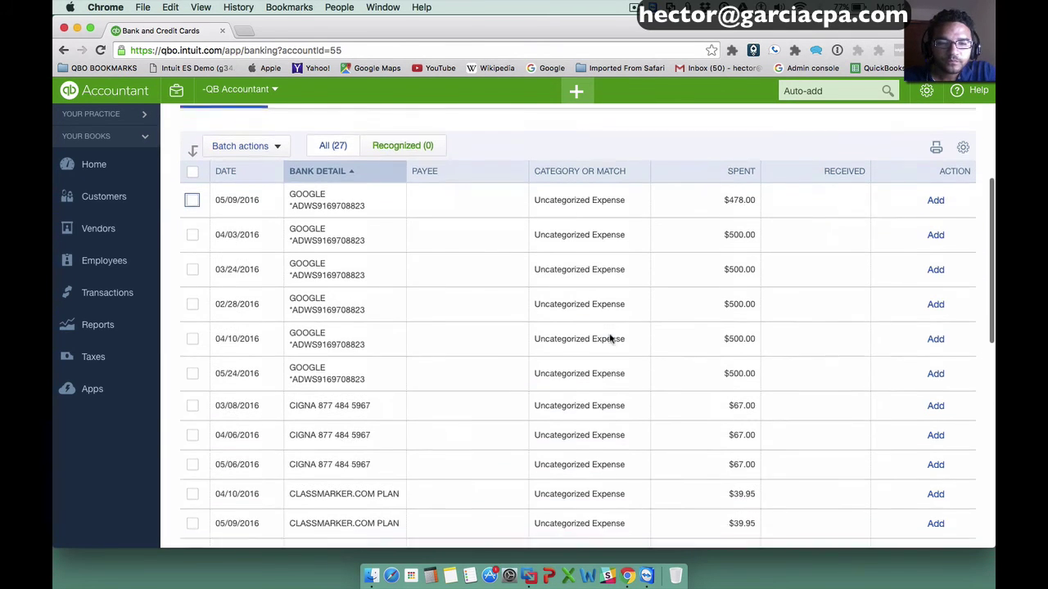
pyautogui.scroll(-5, 610, 338)
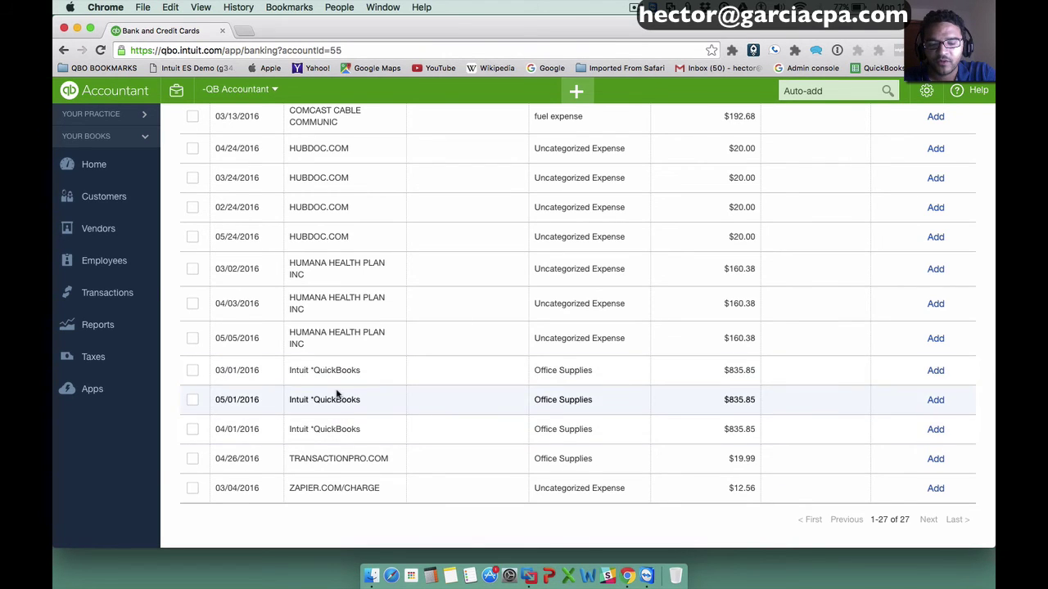
pyautogui.scroll(15, 339, 396)
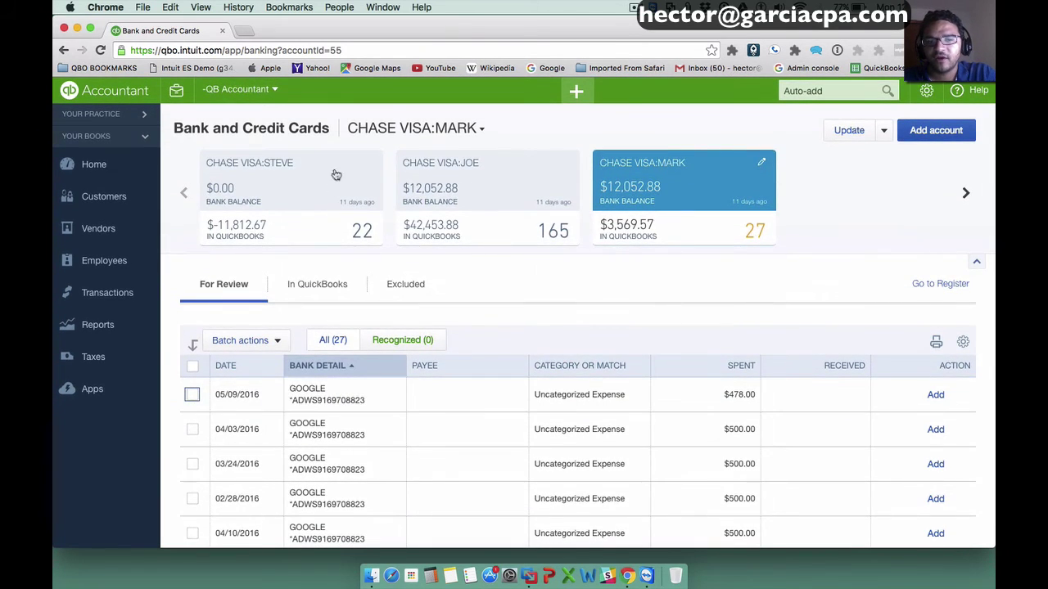
pyautogui.scroll(-12, 398, 440)
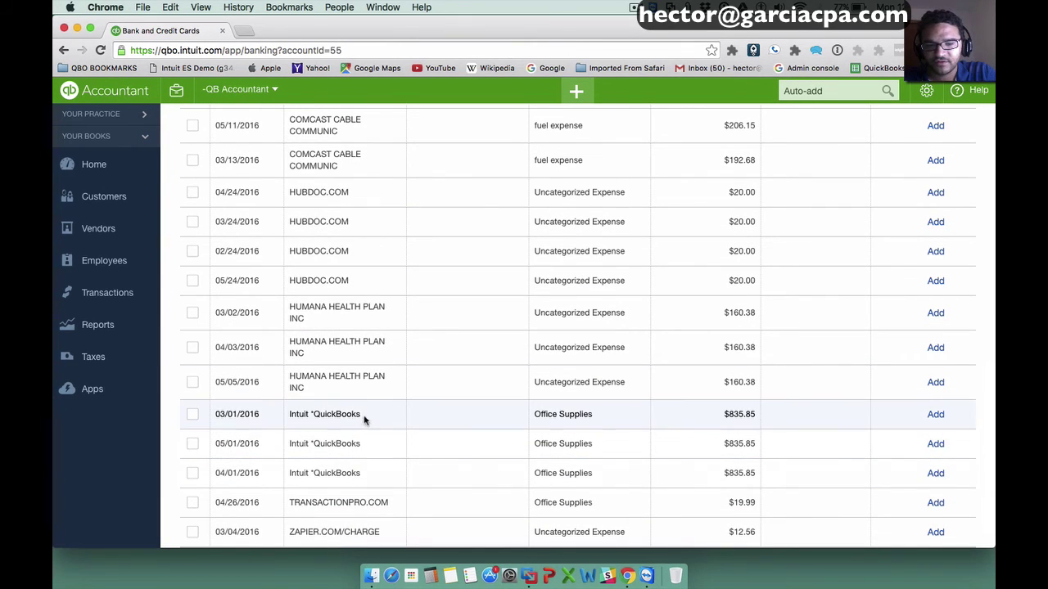
# - Copy the bank detail text Intuit *QuickBooks from the 03/01/2016 transaction and start a new bank rule
pyautogui.moveTo(361, 414); pyautogui.dragTo(287, 414)
pyautogui.press('super+c')
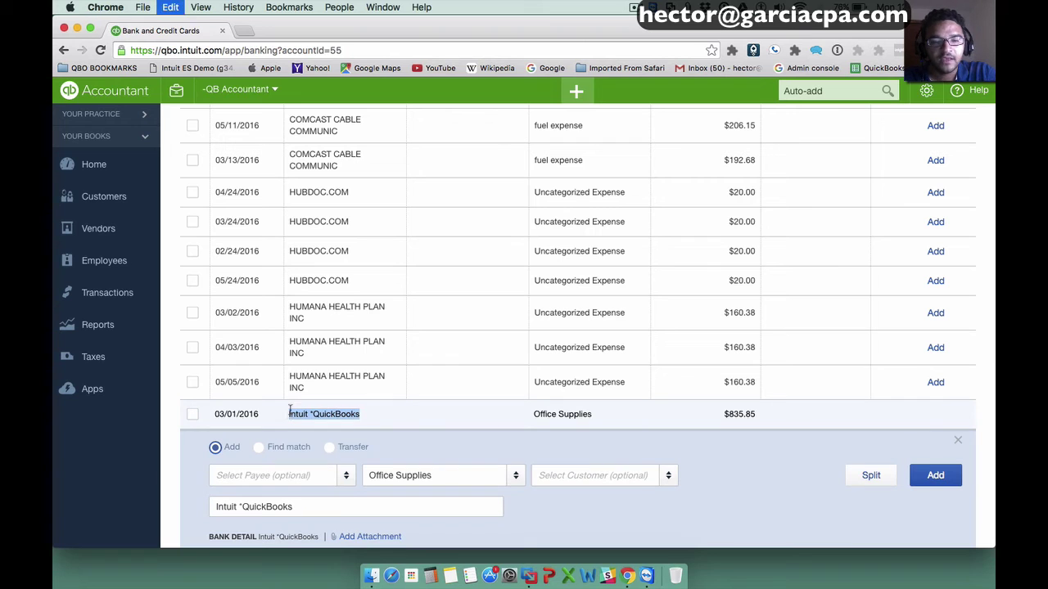
pyautogui.scroll(10, 484, 444)
pyautogui.scroll(2, 933, 131)
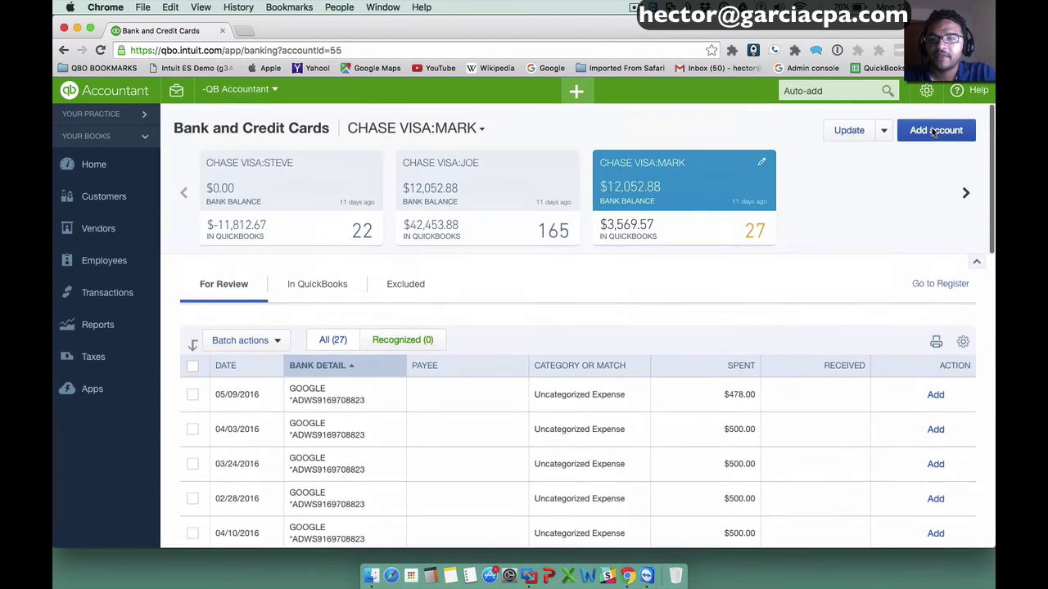
pyautogui.click(885, 131)
pyautogui.click(865, 176)
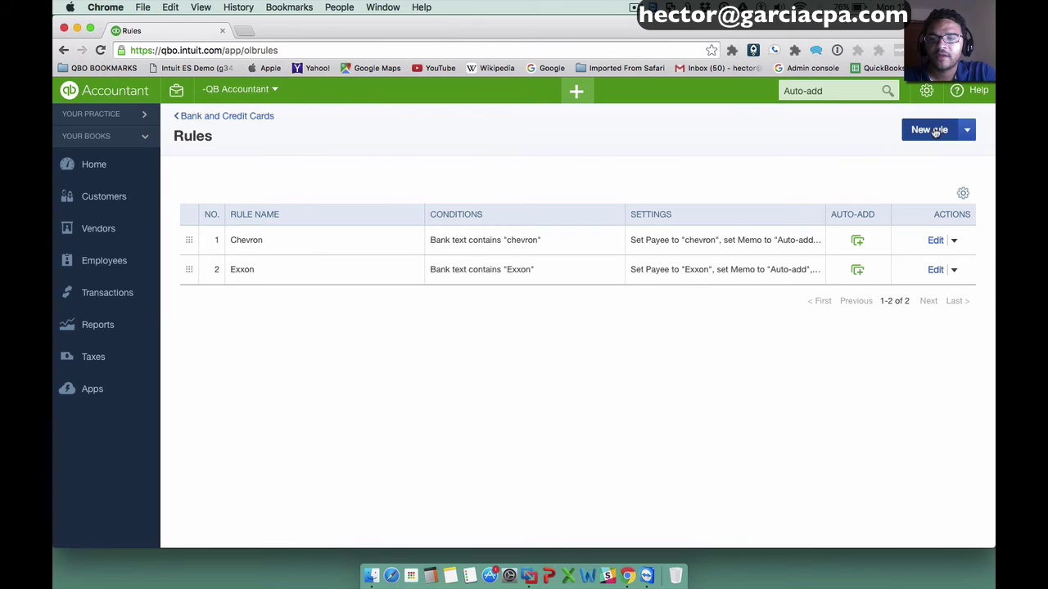
pyautogui.click(929, 130)
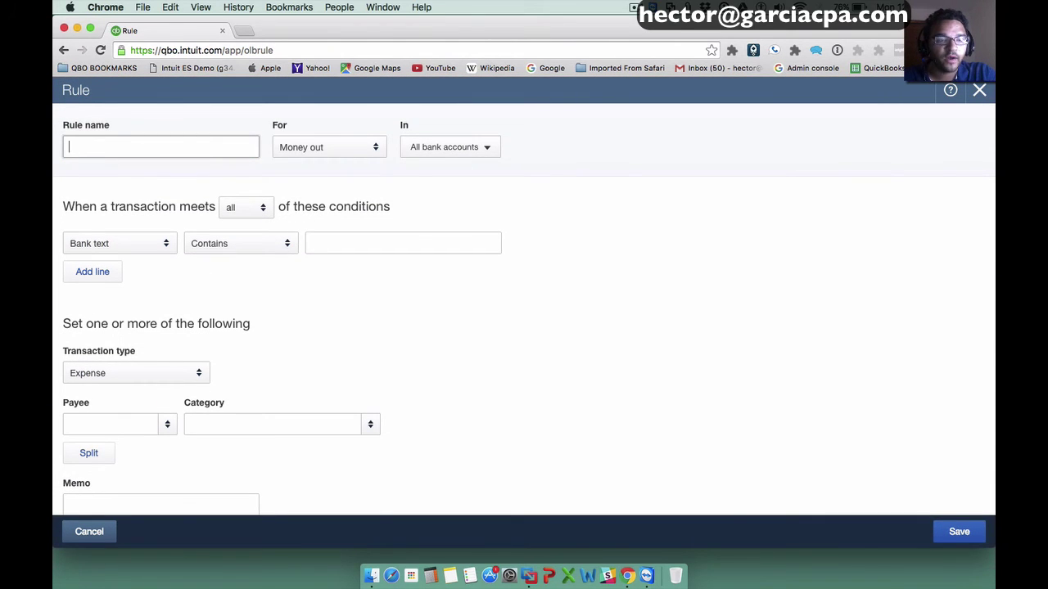
# - Name the rule Intuit QuickBooks 1 and set its condition to bank text contains Intuit
pyautogui.press('super+v')
pyautogui.write('1')
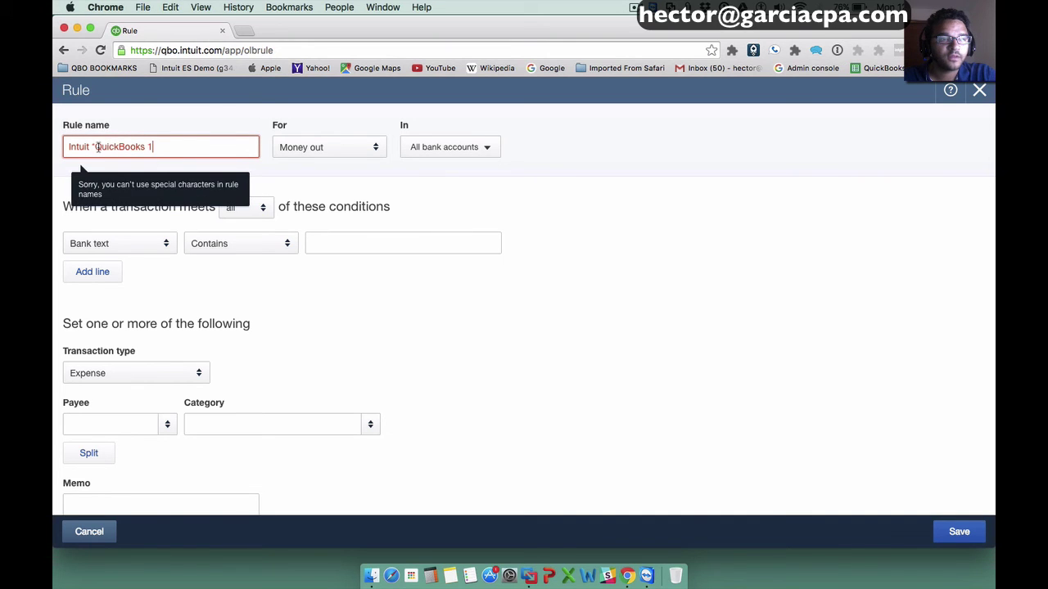
pyautogui.click(94, 148)
pyautogui.press('BackSpace')
pyautogui.click(333, 242)
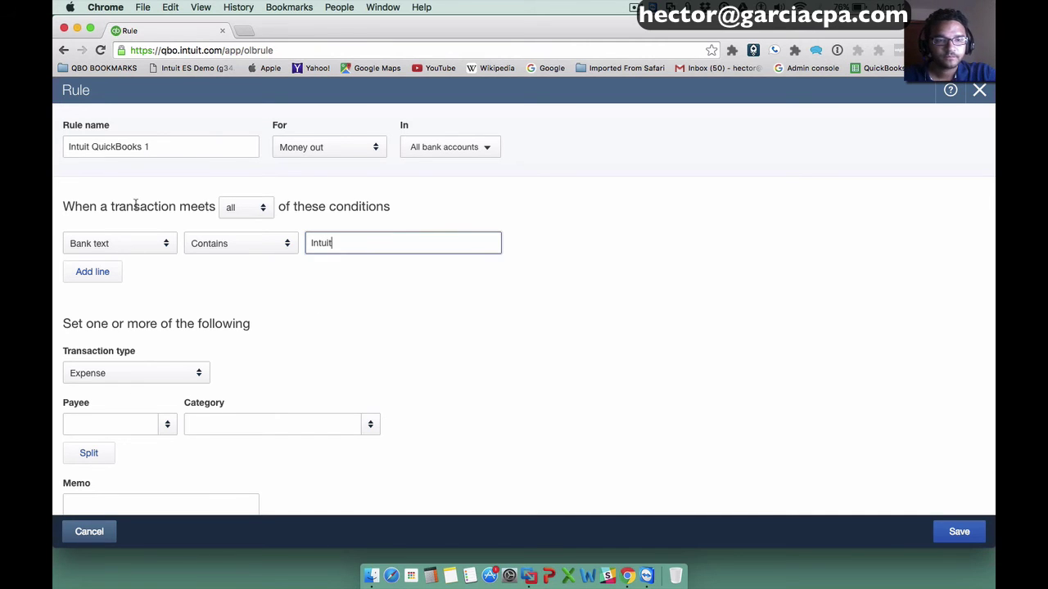
# - Add Intuit as a new vendor, then set the rule's payee to Intuit and its category to Office Supplies
pyautogui.click(131, 425)
pyautogui.write('Intuit')
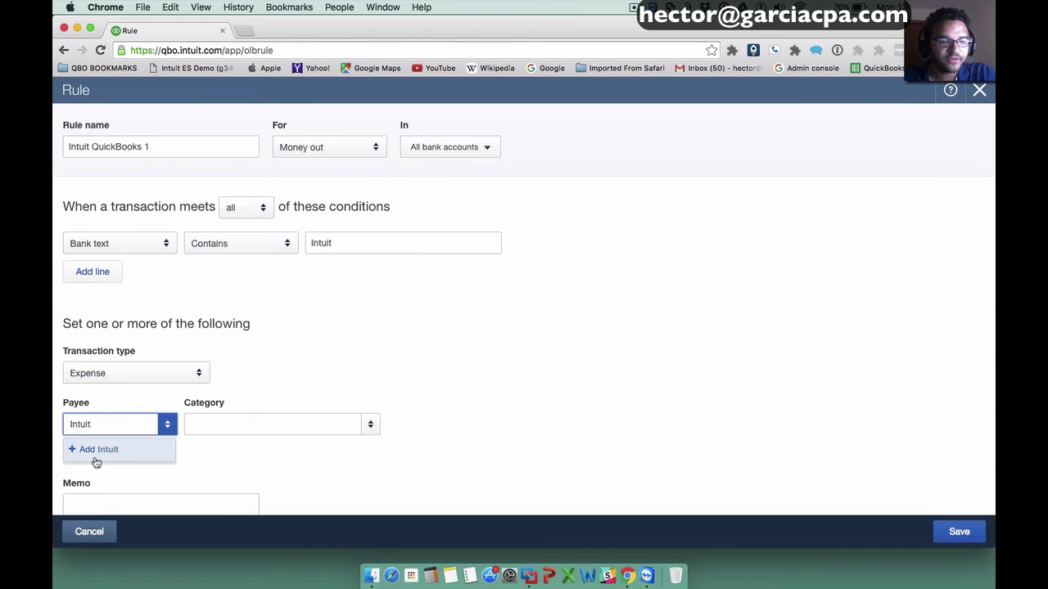
pyautogui.click(96, 459)
pyautogui.click(256, 426)
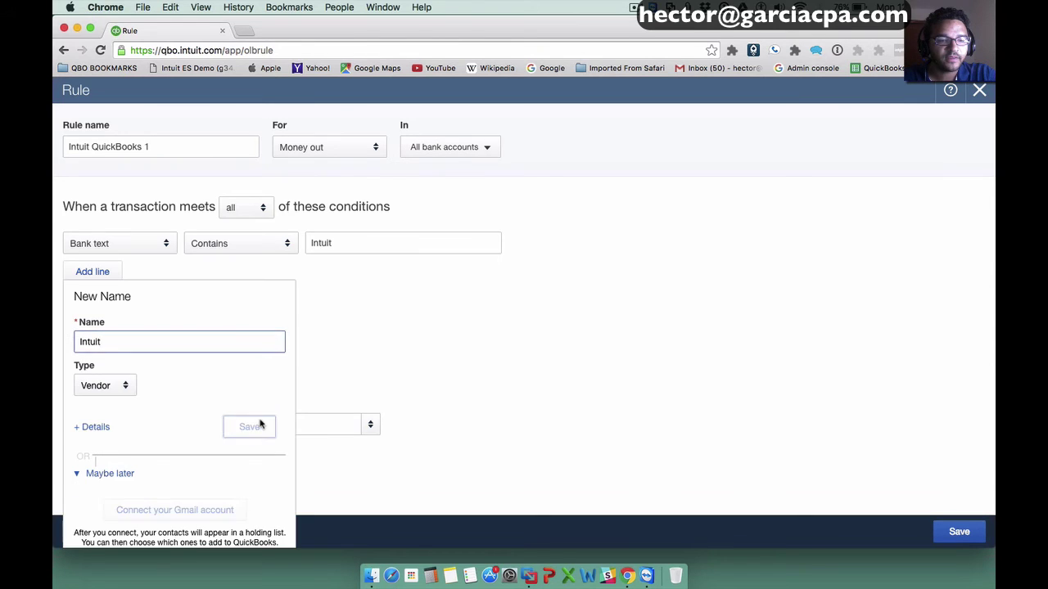
pyautogui.click(264, 425)
pyautogui.write('offic')
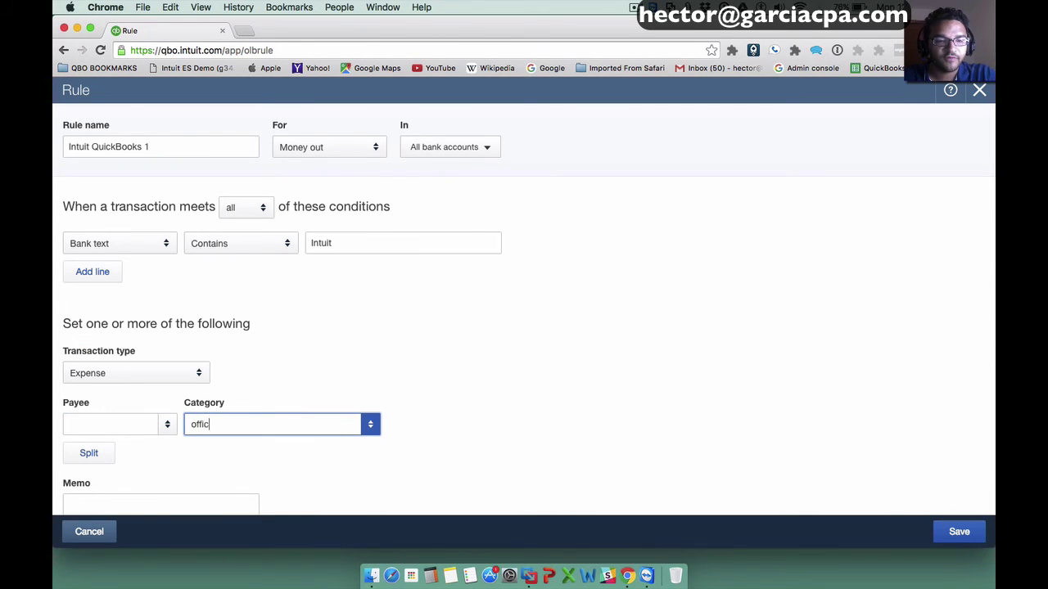
pyautogui.write('e Supplies')
pyautogui.click(238, 473)
pyautogui.click(92, 422)
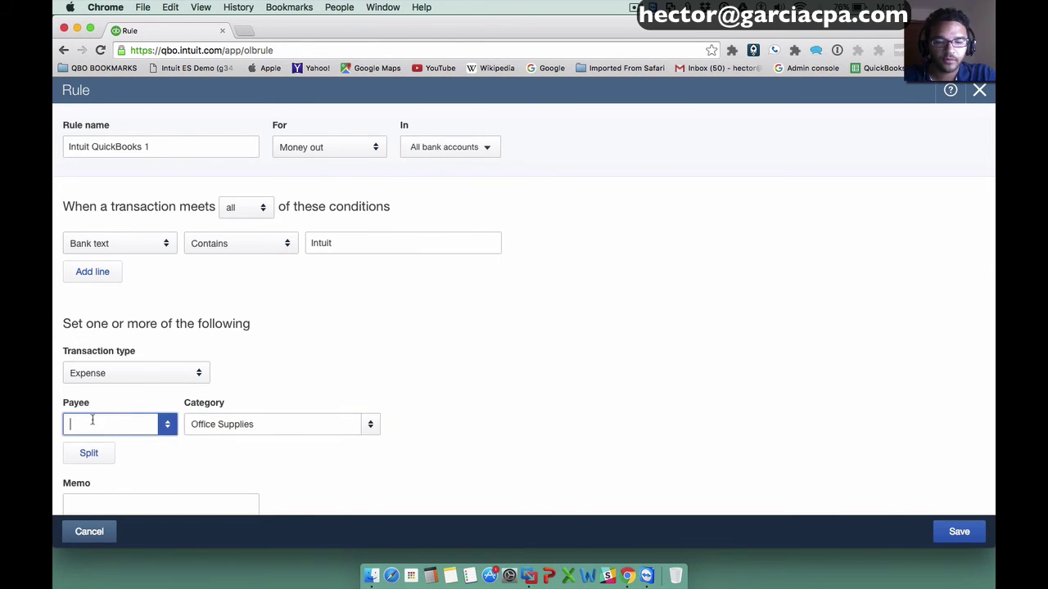
pyautogui.write('Intuit')
pyautogui.press('Tab')
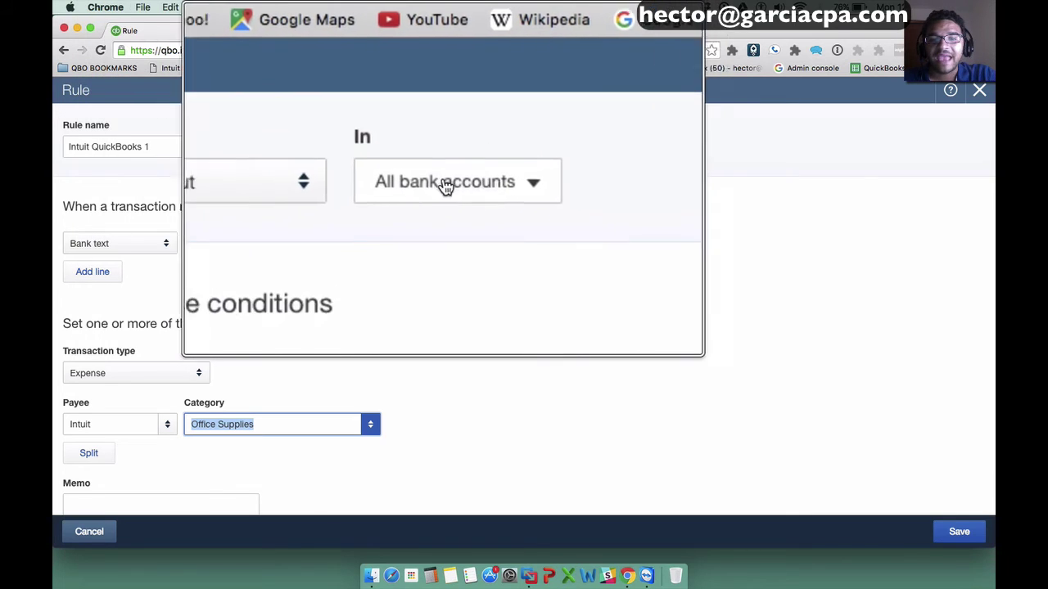
# - Restrict the rule to only the first two Chase Visa accounts in the bank account list
pyautogui.click(467, 147)
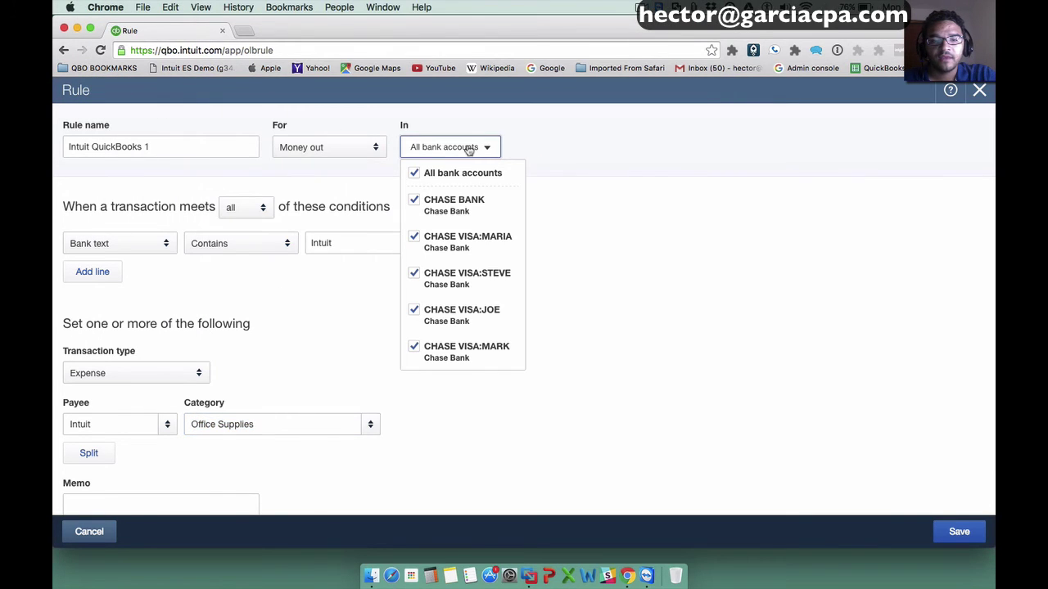
pyautogui.click(416, 173)
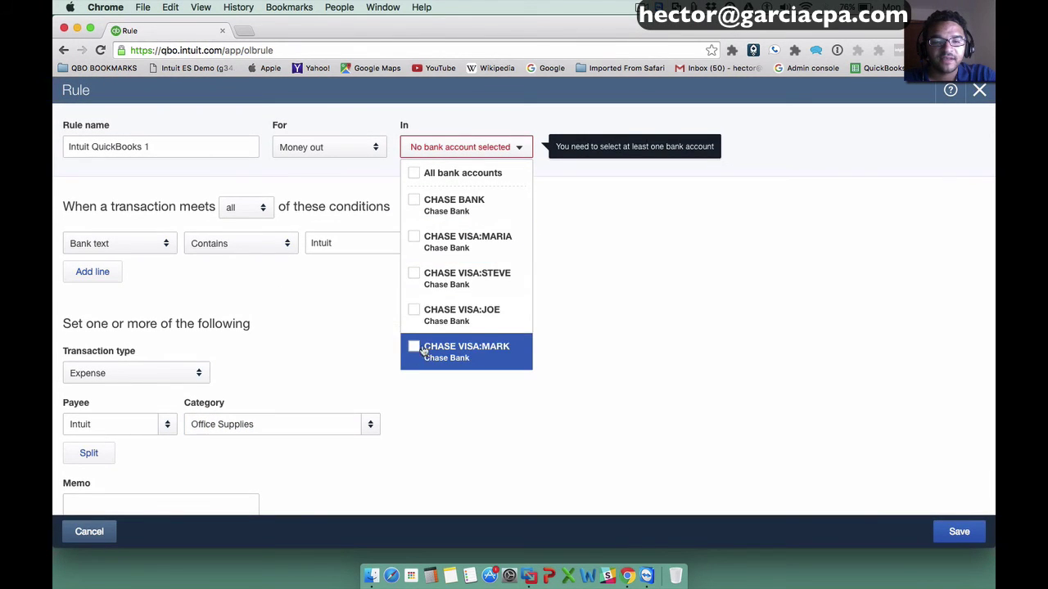
pyautogui.click(415, 275)
pyautogui.click(414, 236)
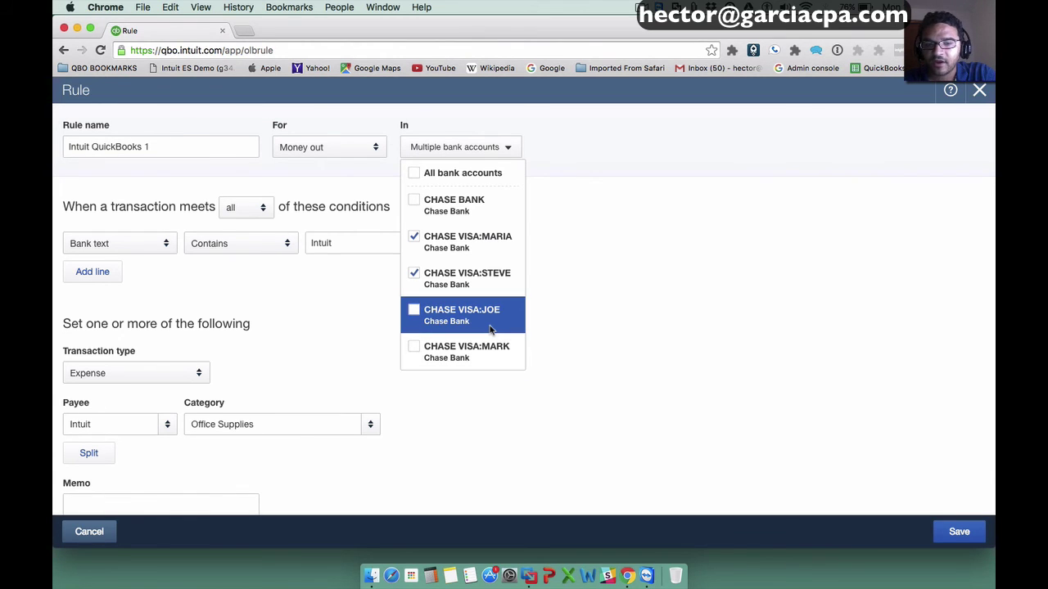
# - Have the rule automatically add transactions to the books with the memo Auto-add, and save it
pyautogui.scroll(-3, 589, 377)
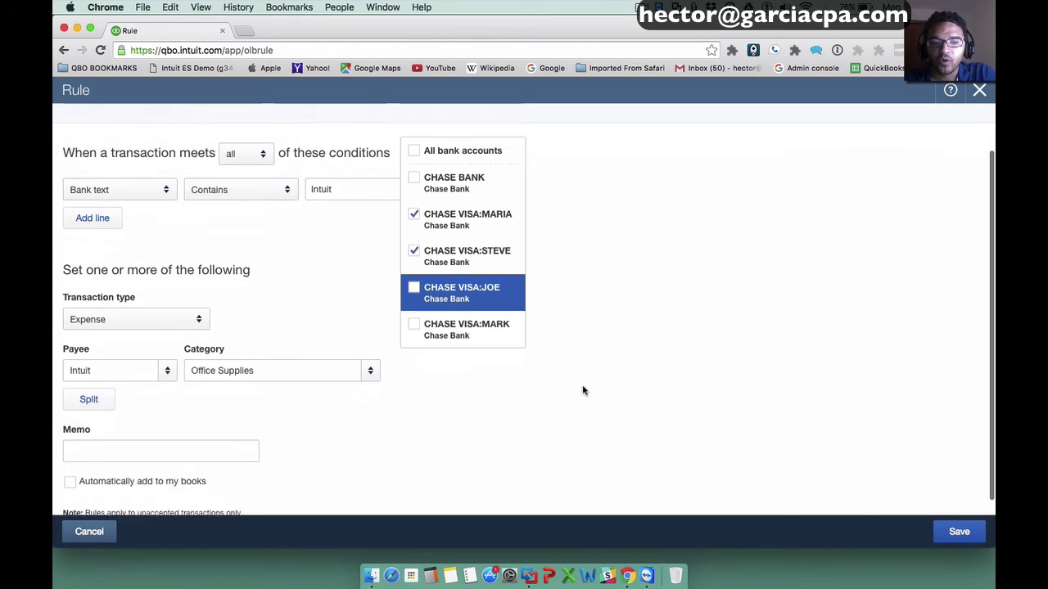
pyautogui.click(70, 468)
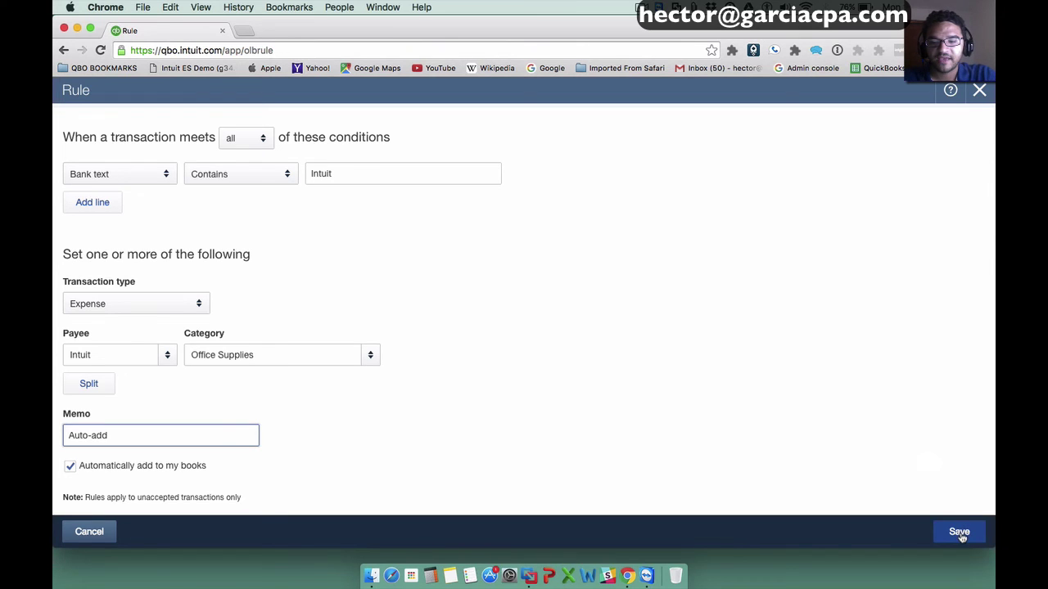
pyautogui.click(960, 534)
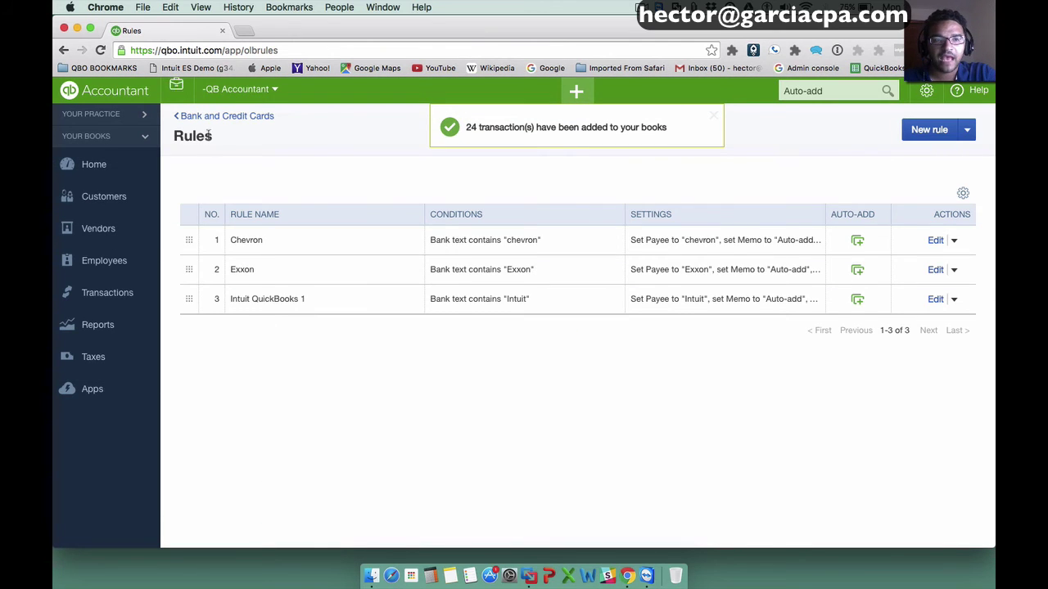
# - Return to Bank and Credit Cards and check the In QuickBooks lists of the 27-item and 165-item Chase Visa accounts for applied rules
pyautogui.click(204, 117)
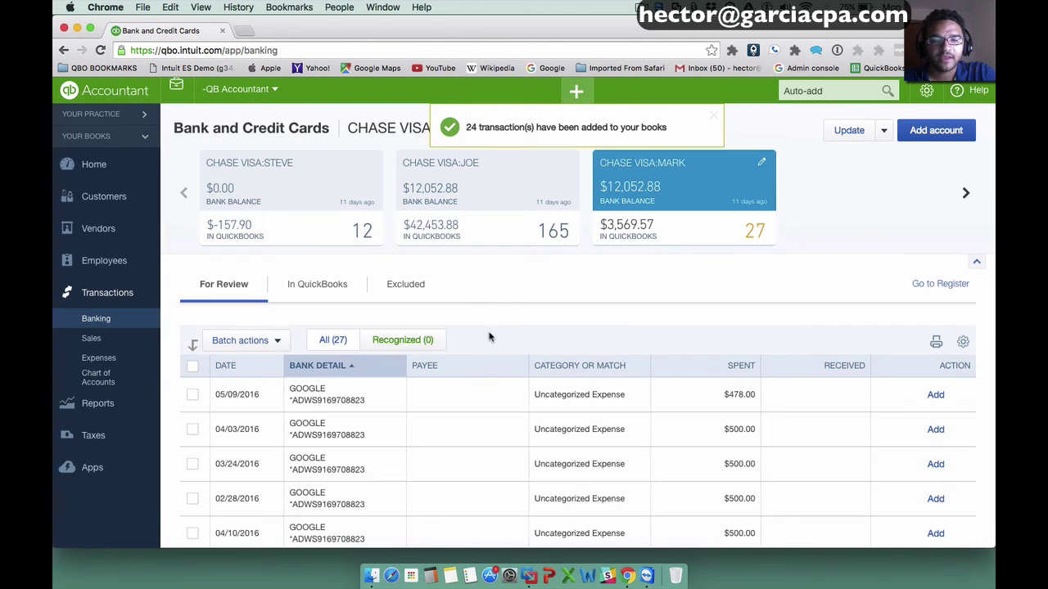
pyautogui.click(314, 288)
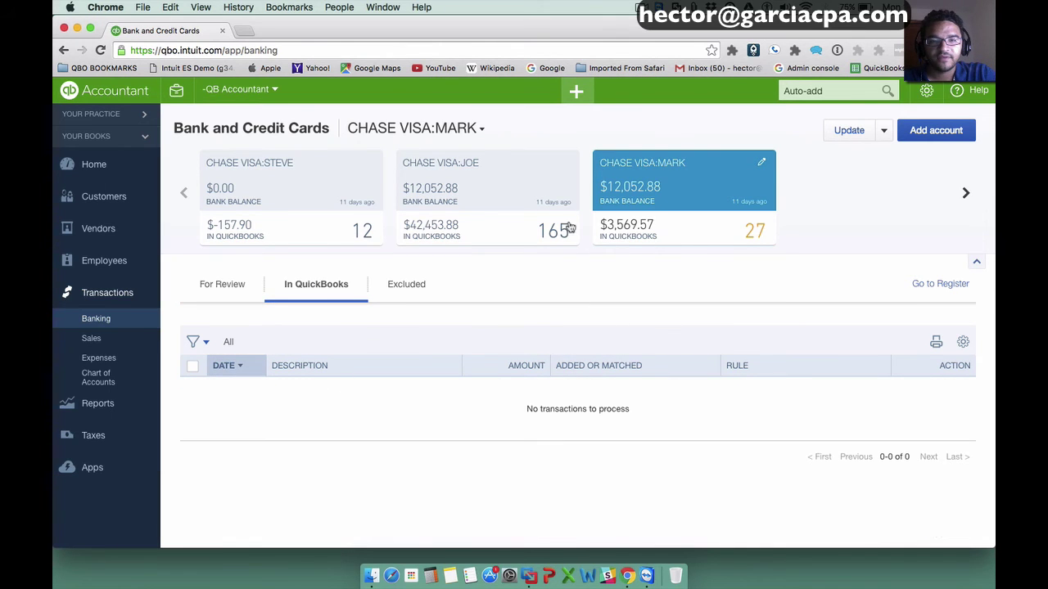
pyautogui.click(483, 183)
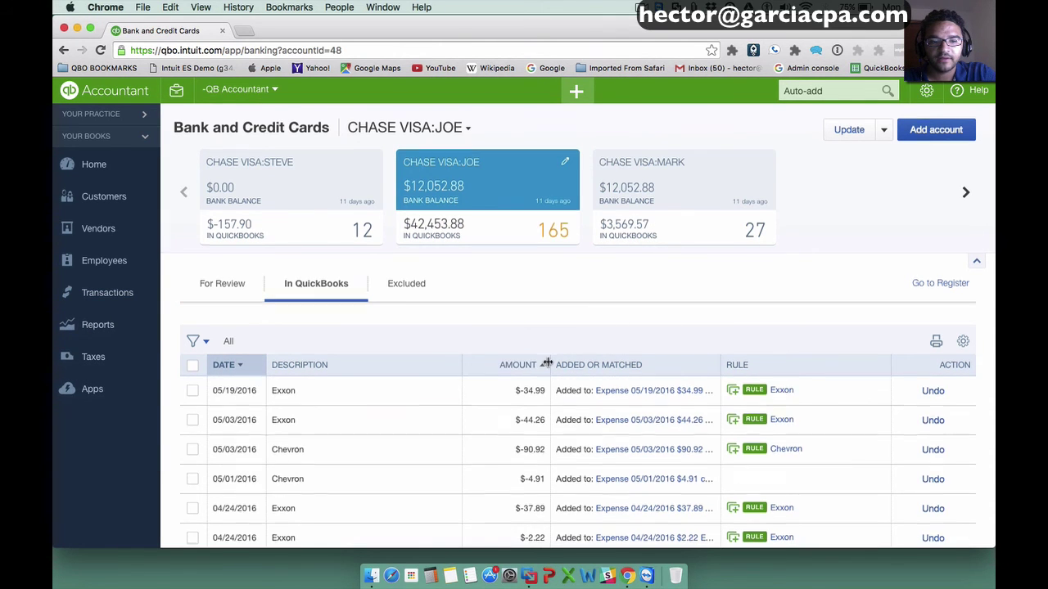
pyautogui.scroll(-10, 546, 362)
pyautogui.scroll(10, 547, 363)
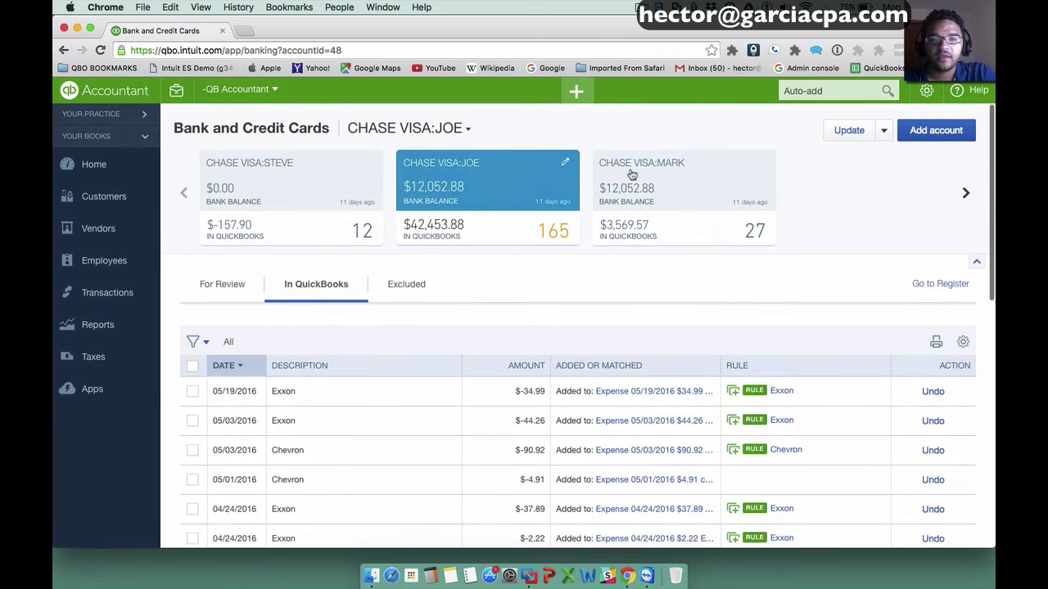
pyautogui.click(635, 170)
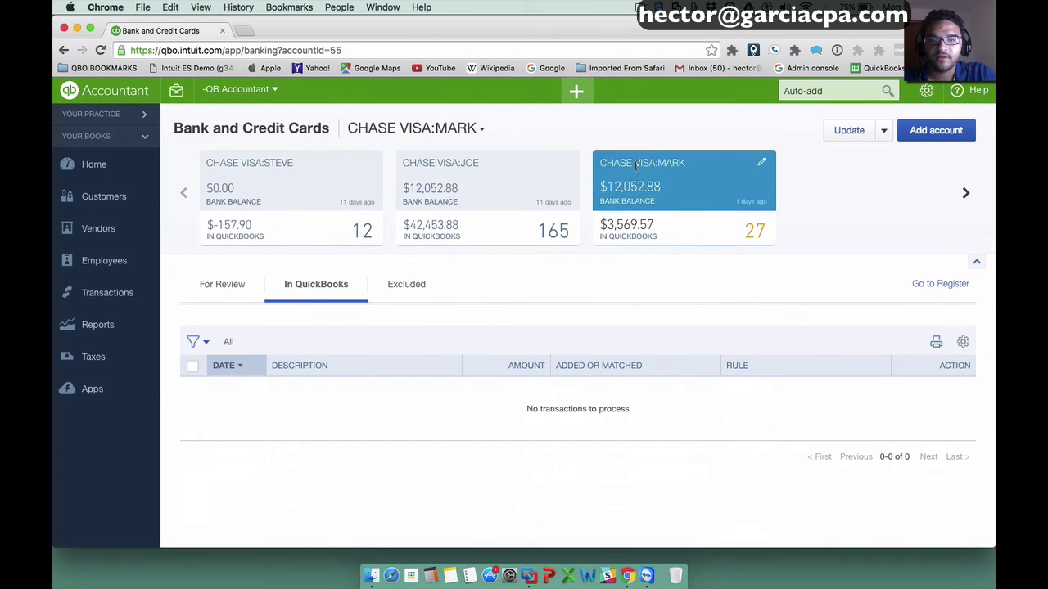
# - Check the rules applied to the In QuickBooks transactions of the 12-item Chase Visa account and Chase Bank
pyautogui.click(266, 163)
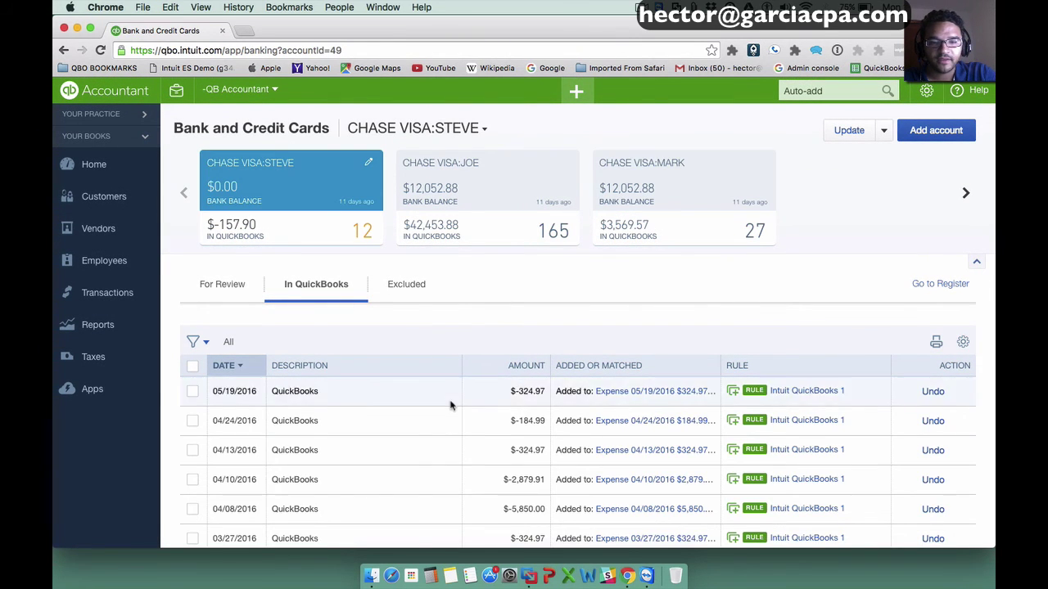
pyautogui.scroll(-3, 449, 404)
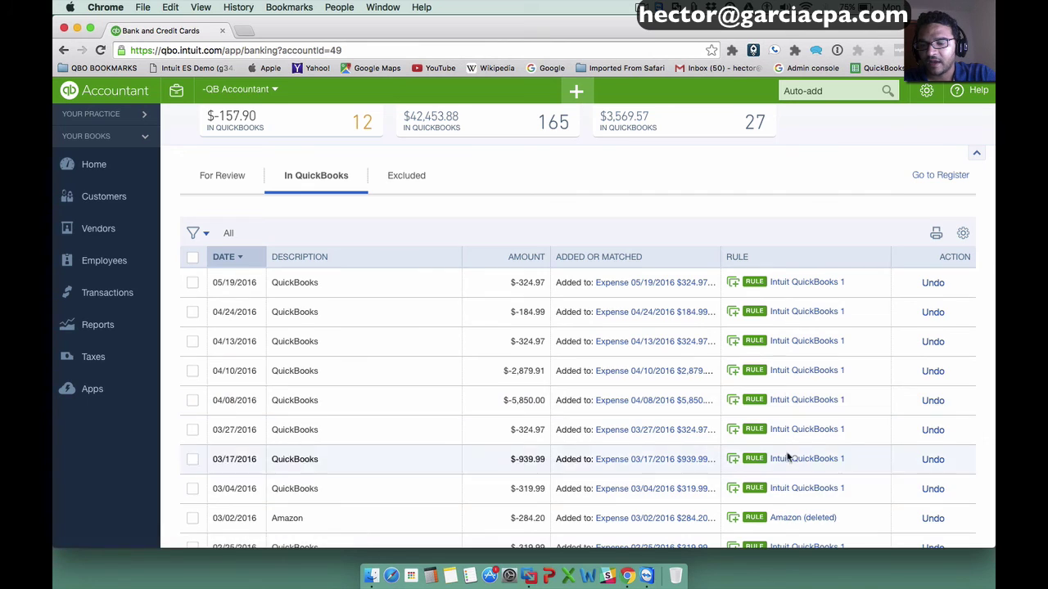
pyautogui.scroll(3, 766, 442)
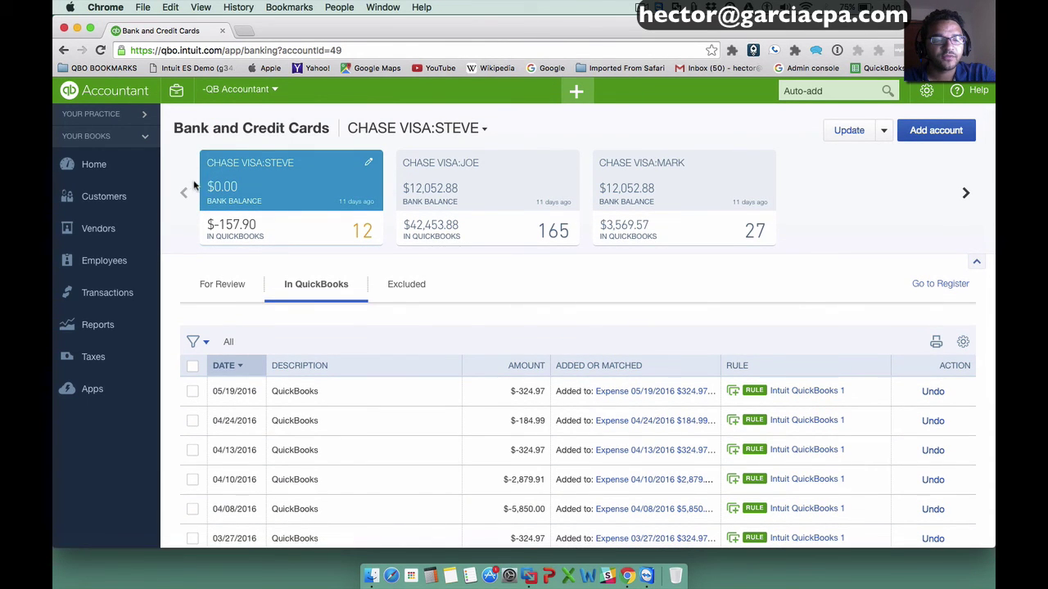
pyautogui.click(966, 192)
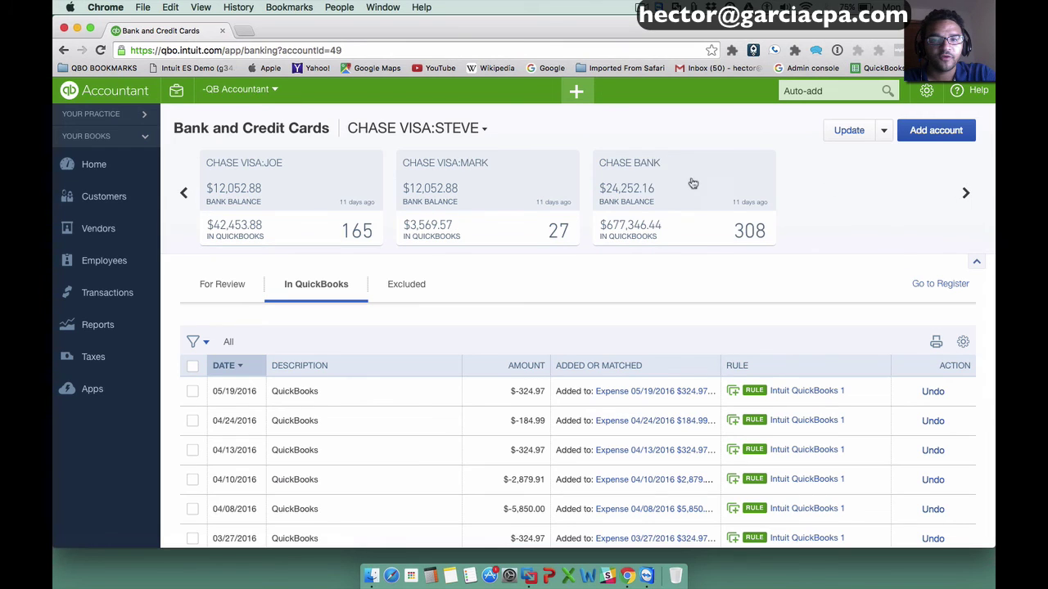
pyautogui.click(687, 179)
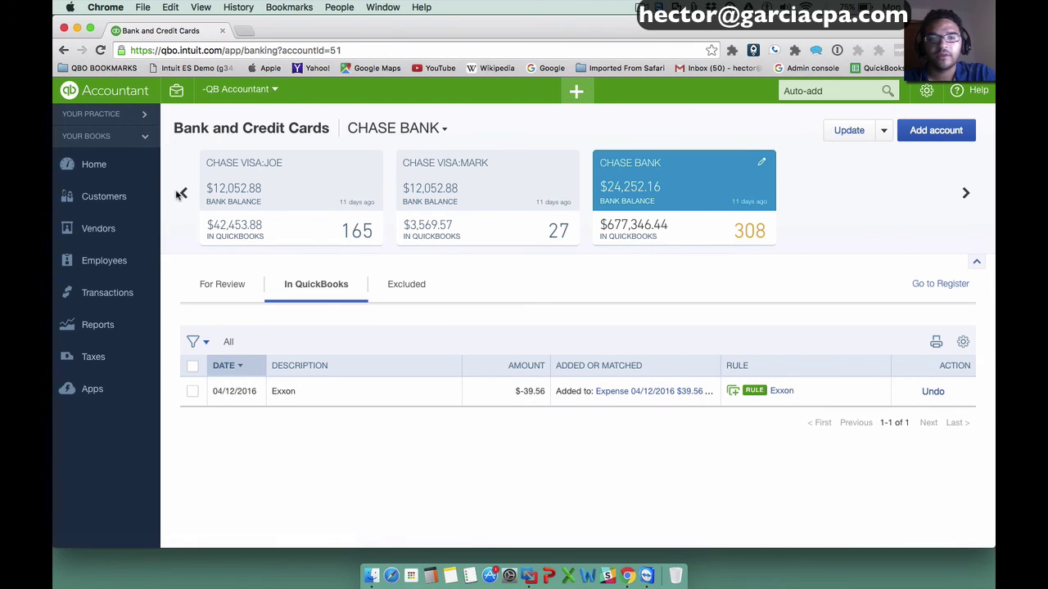
# - Copy the Intuit QuickBooks 1 bank rule and name the copy Intuit QuickBooks 2
pyautogui.click(884, 133)
pyautogui.click(870, 178)
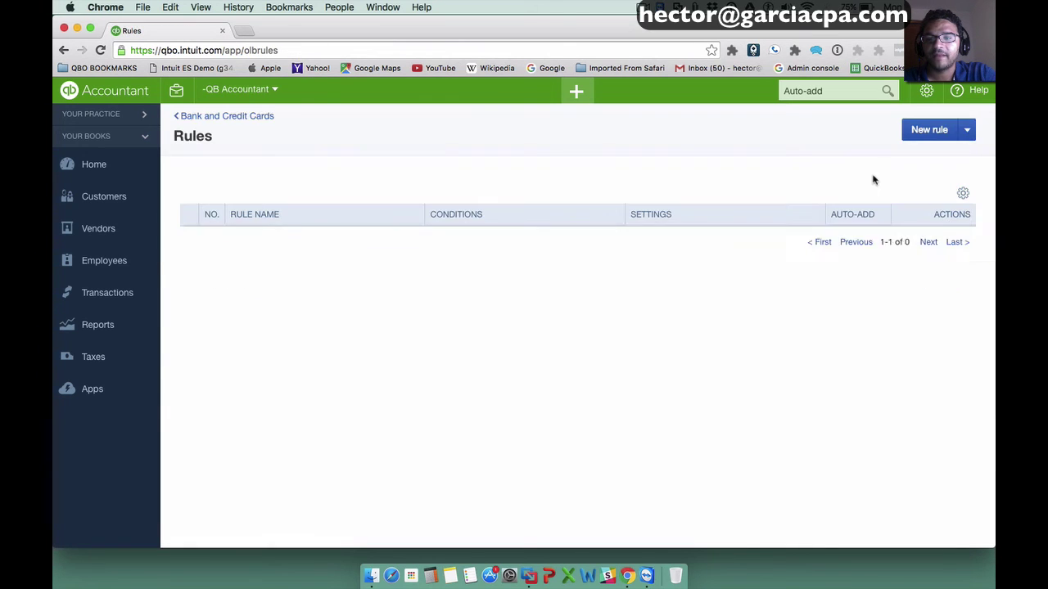
pyautogui.click(954, 300)
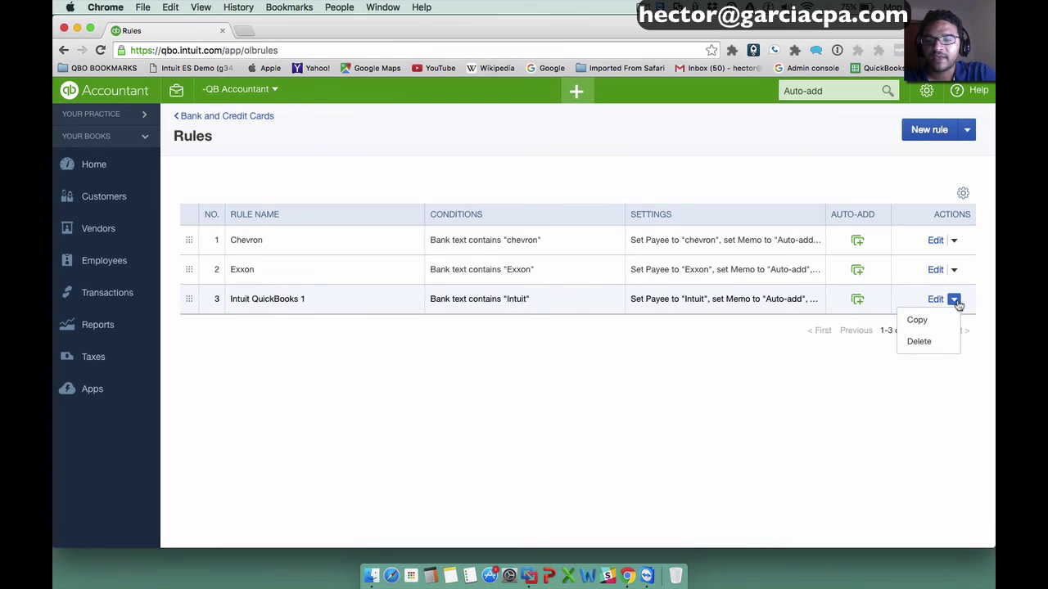
pyautogui.click(917, 321)
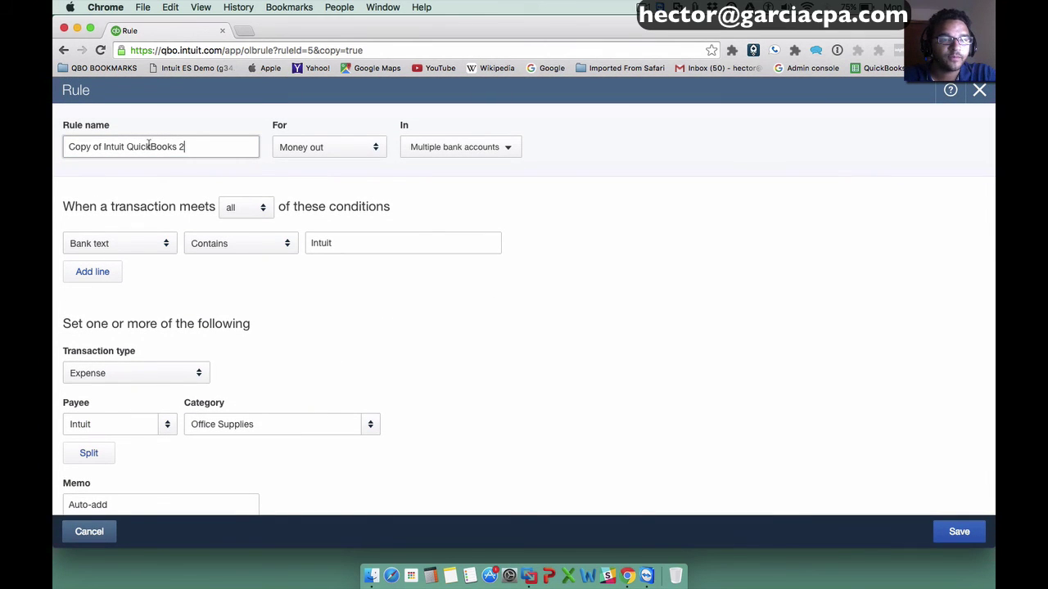
pyautogui.moveTo(106, 146); pyautogui.dragTo(67, 146)
pyautogui.press('BackSpace')
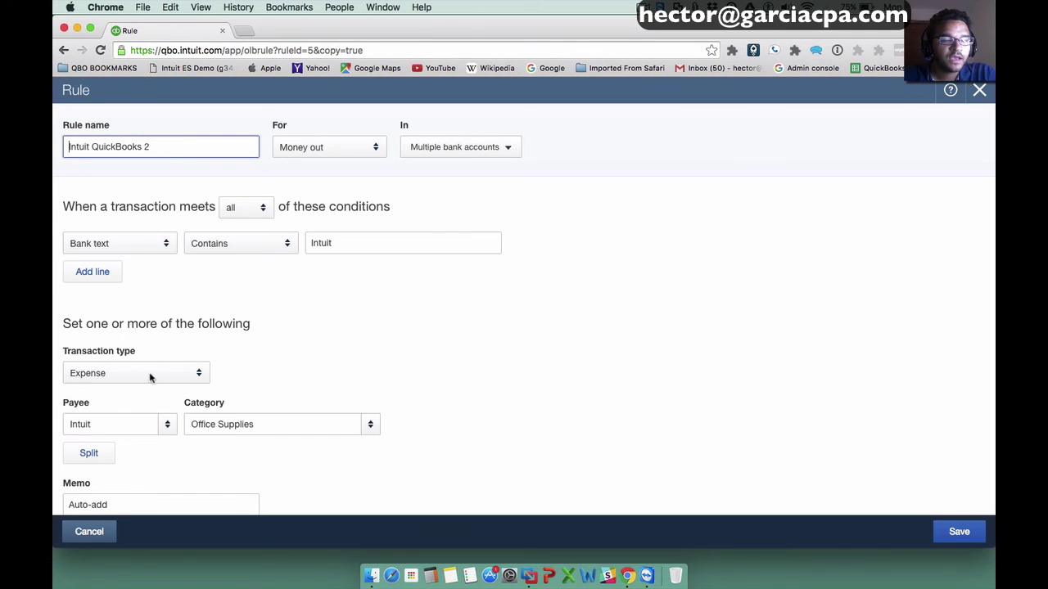
# - Apply the copied rule to Chase Bank and the last two Chase Visa accounts instead of the first two
pyautogui.click(442, 148)
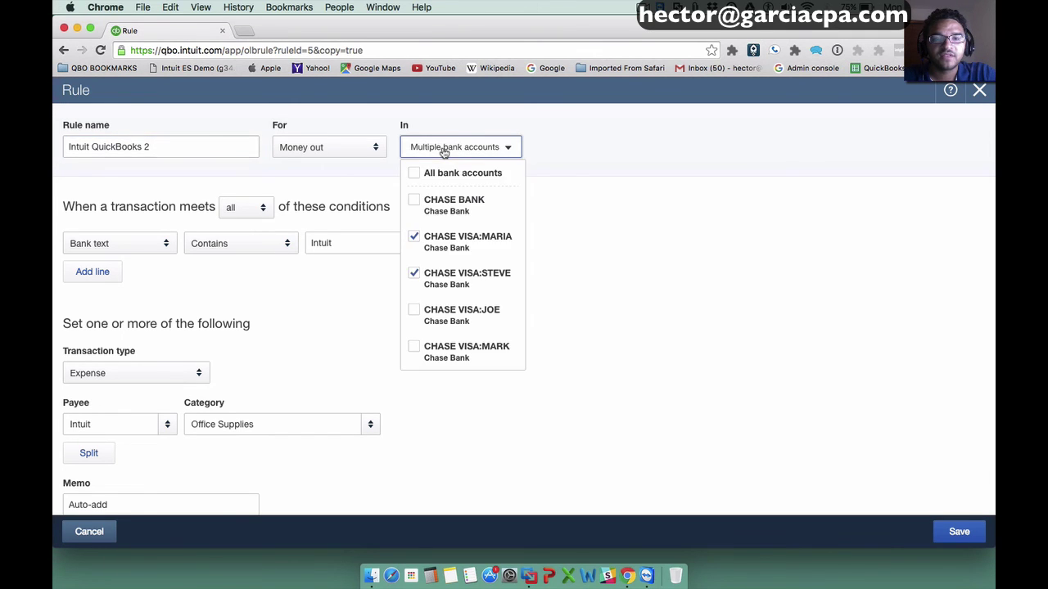
pyautogui.click(415, 243)
pyautogui.click(415, 279)
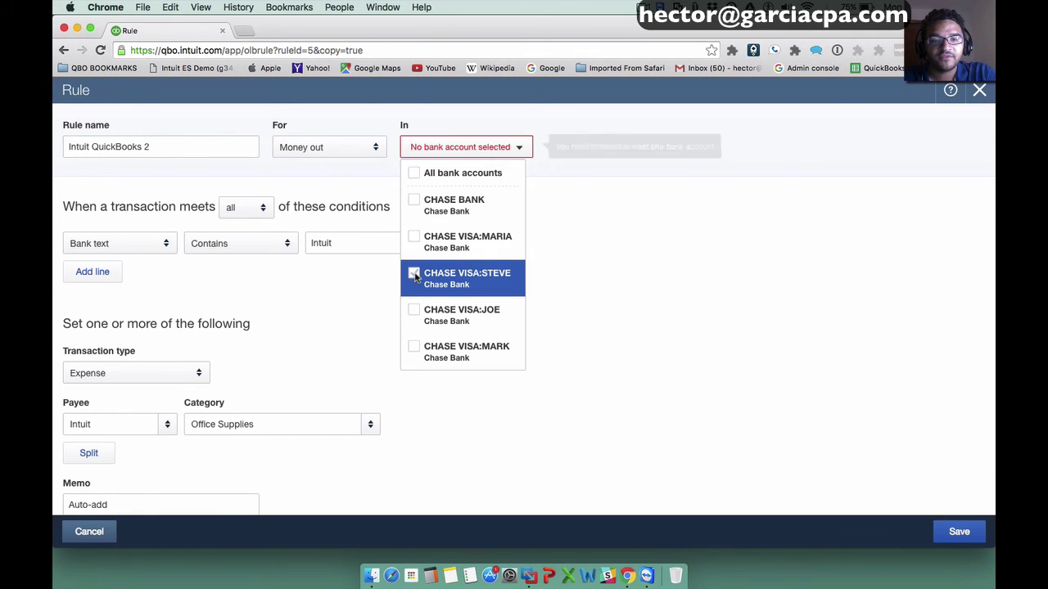
pyautogui.click(415, 200)
pyautogui.click(414, 310)
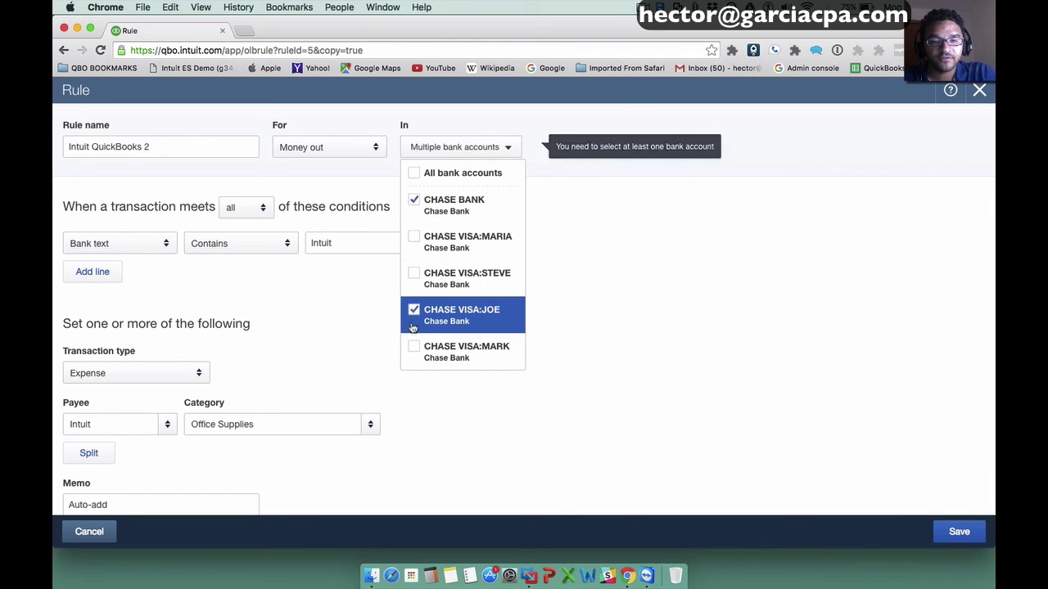
# - Set the rule's category to a new expense account named Software Expense, and recheck the selected bank accounts
pyautogui.click(313, 424)
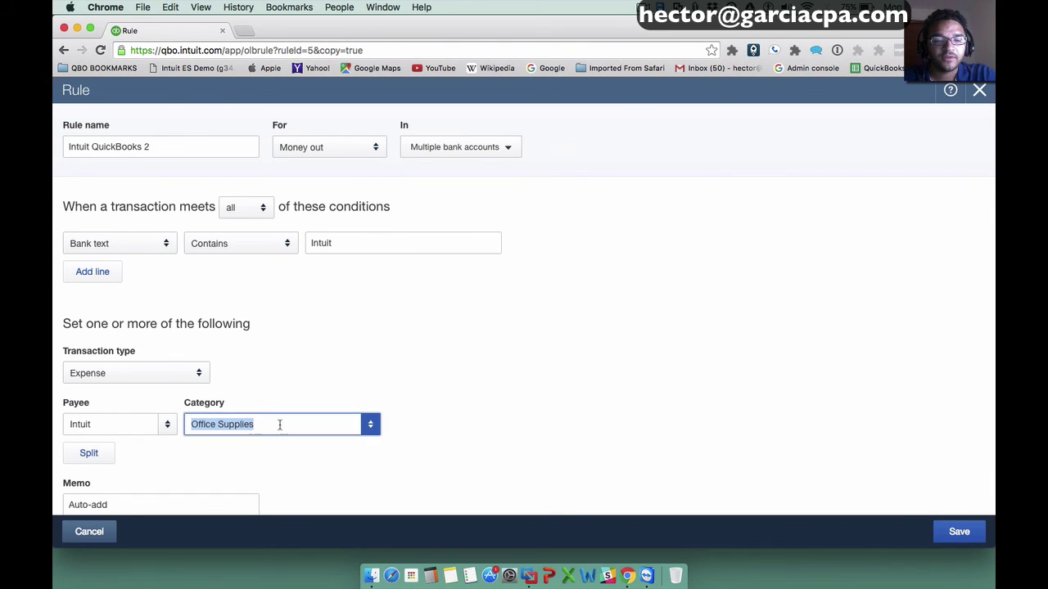
pyautogui.write('Software Expense')
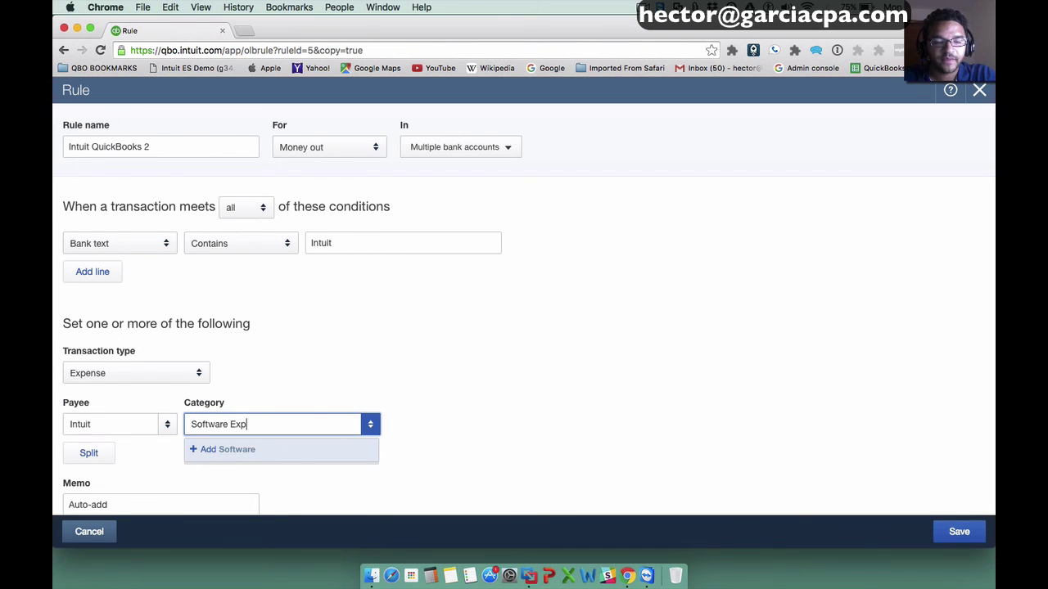
pyautogui.click(287, 450)
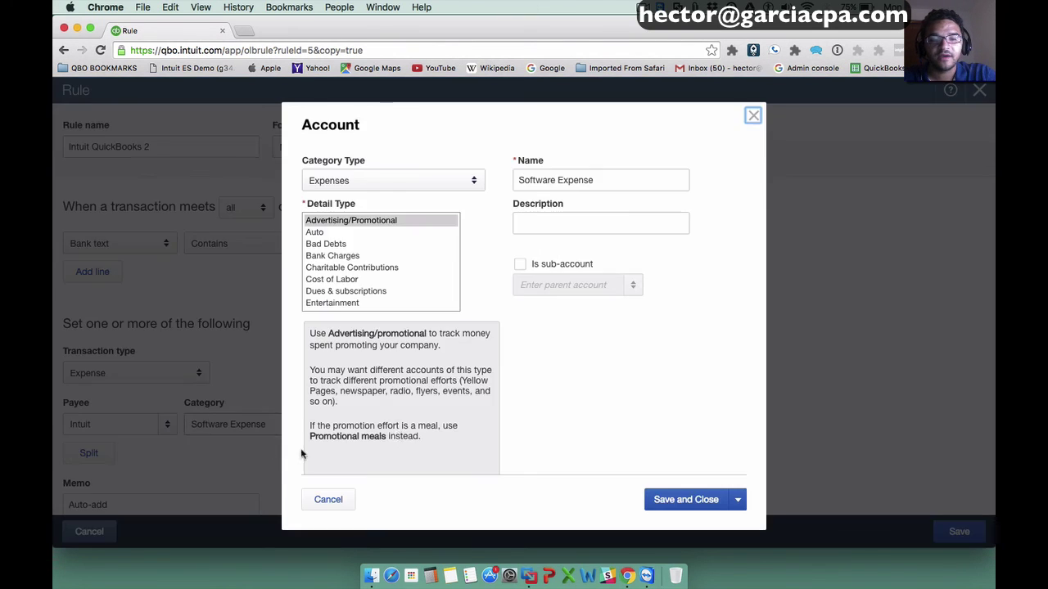
pyautogui.click(692, 496)
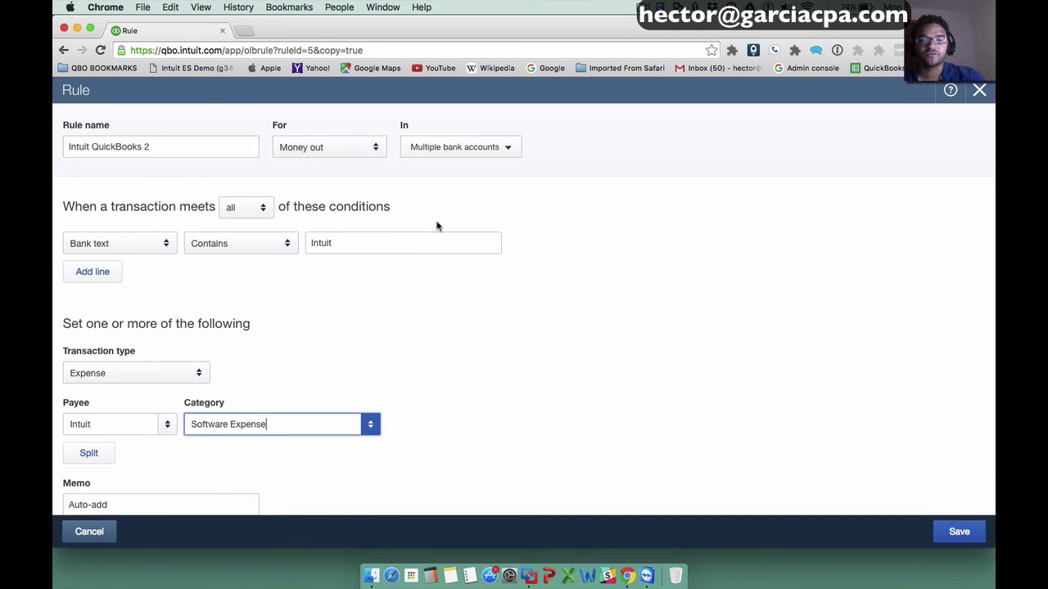
pyautogui.click(443, 145)
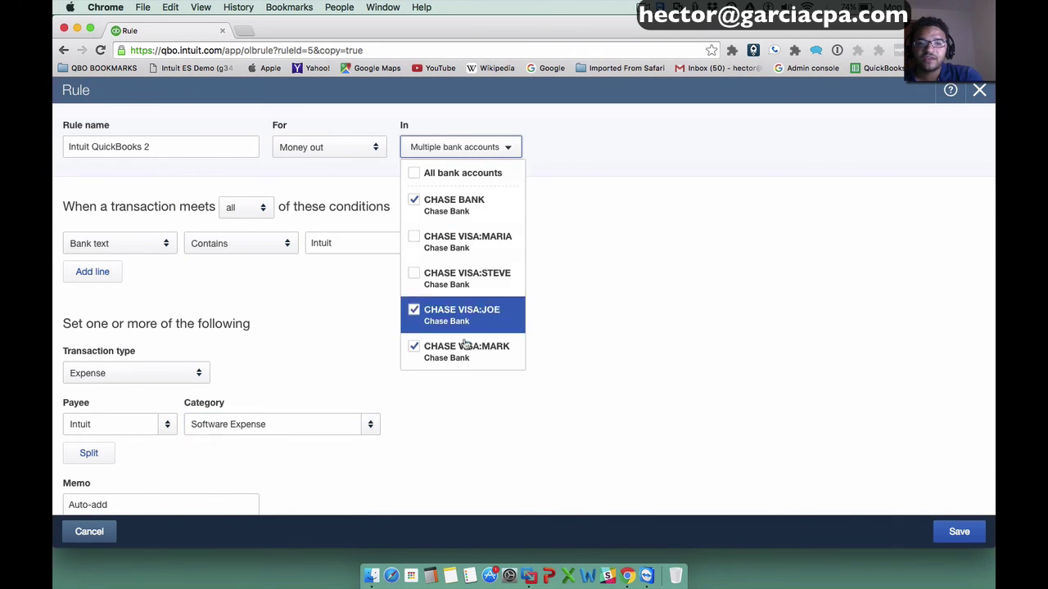
pyautogui.click(667, 302)
# - Try a second condition requiring an amount greater than 100, and remove that condition line
pyautogui.scroll(-2, 668, 302)
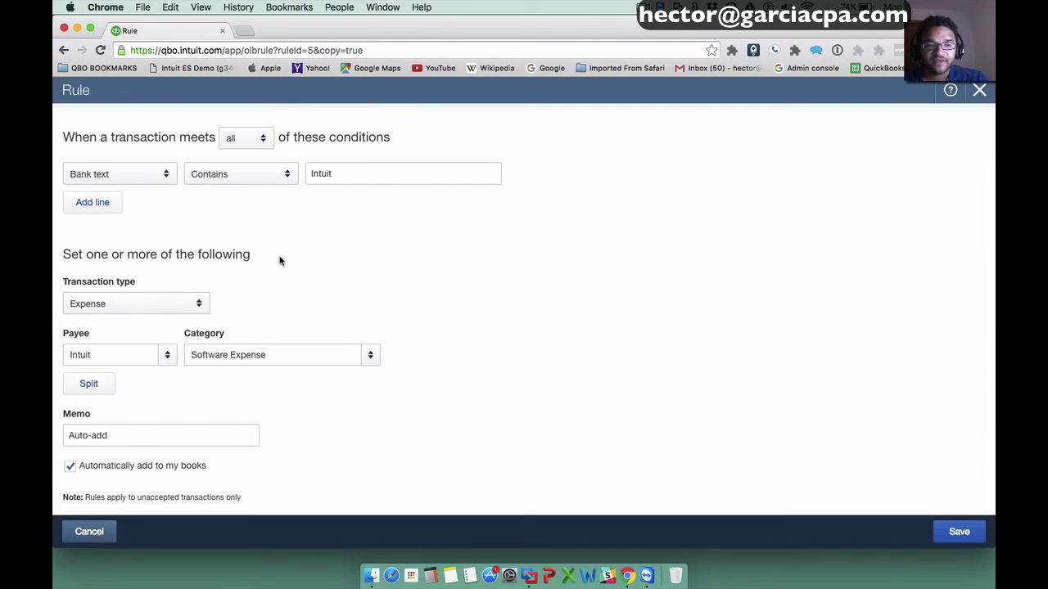
pyautogui.scroll(1, 156, 388)
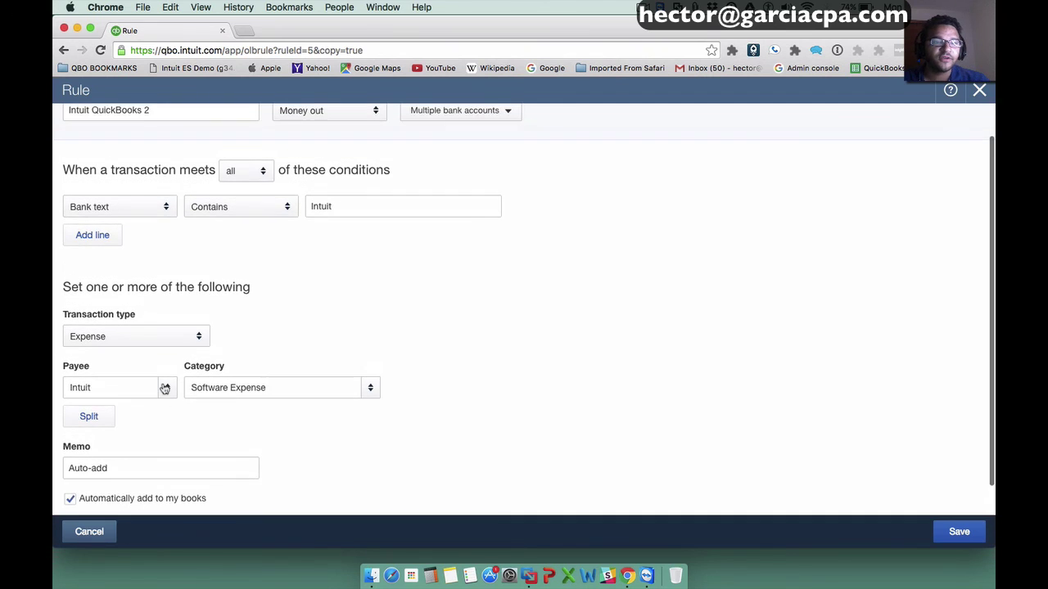
pyautogui.scroll(-1, 135, 390)
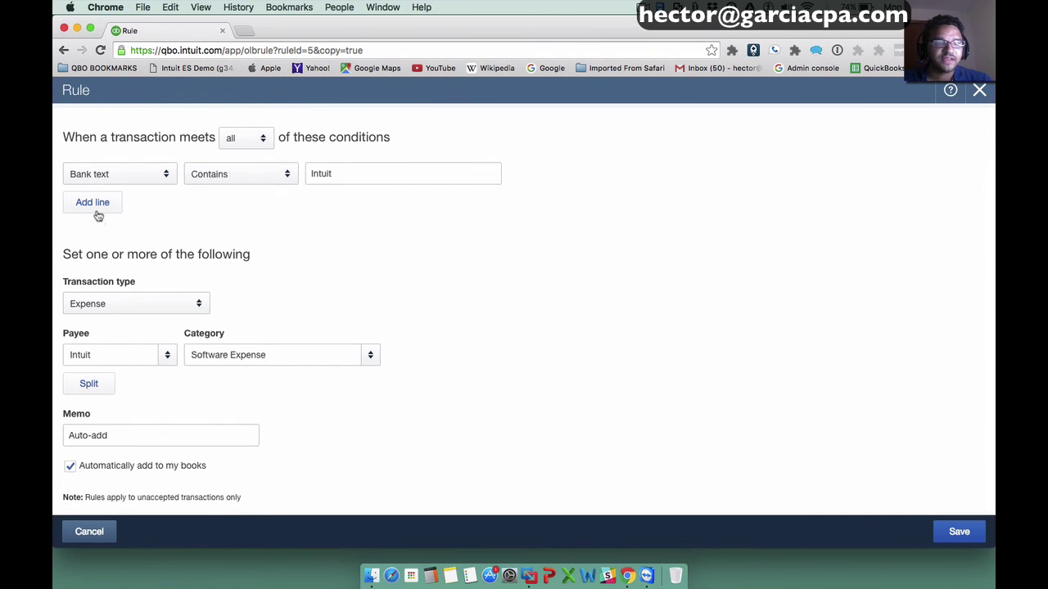
pyautogui.click(95, 209)
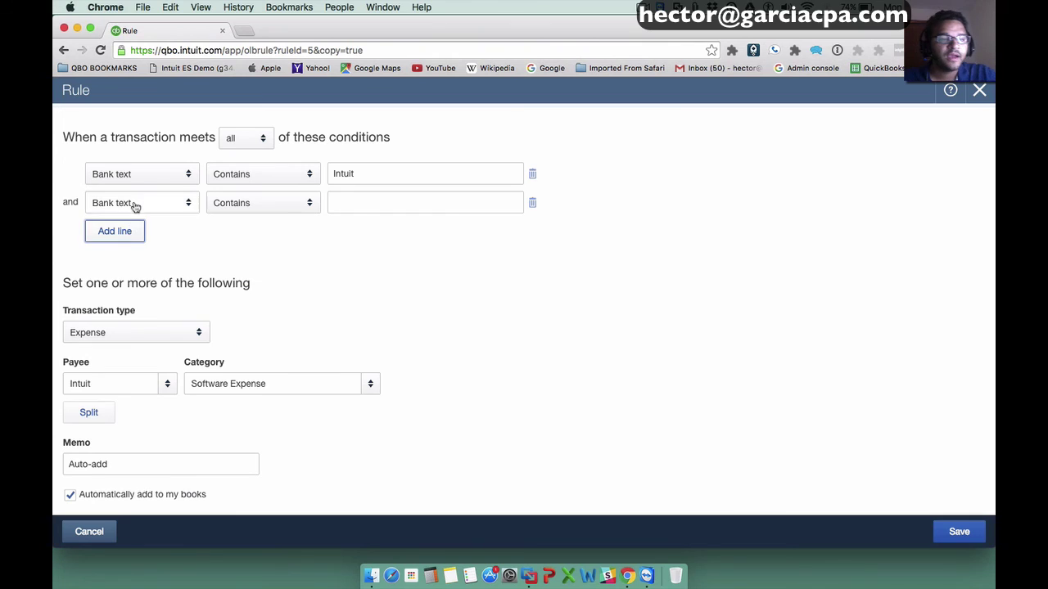
pyautogui.click(133, 204)
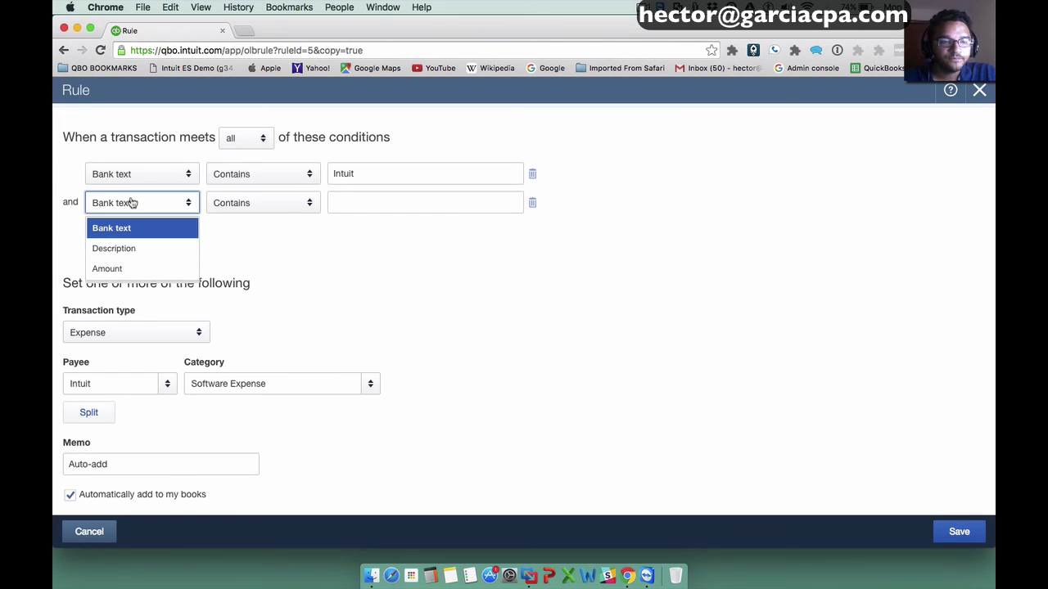
pyautogui.click(133, 268)
pyautogui.click(244, 208)
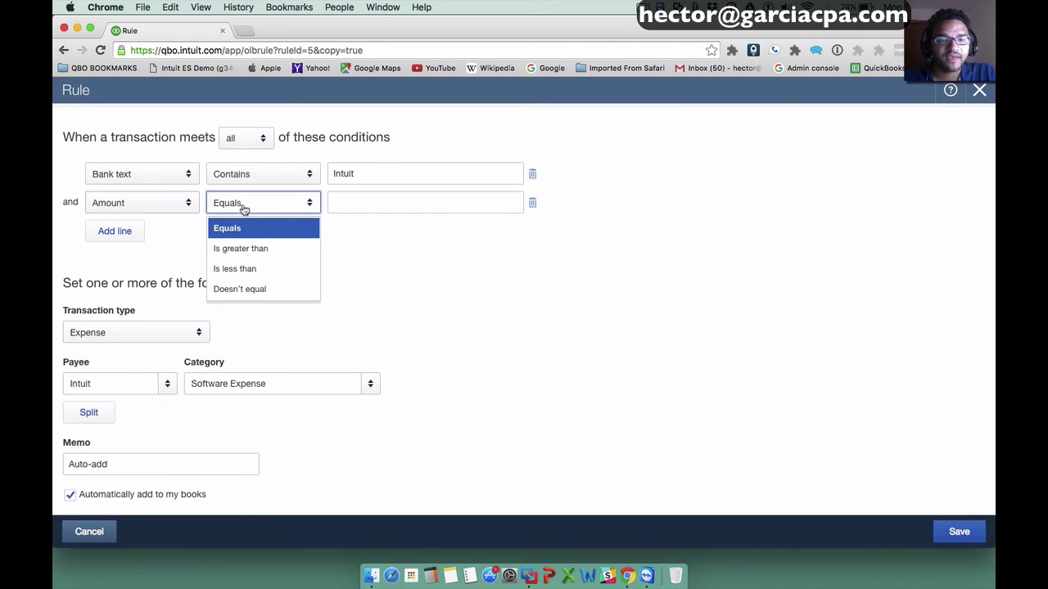
pyautogui.click(241, 248)
pyautogui.click(357, 201)
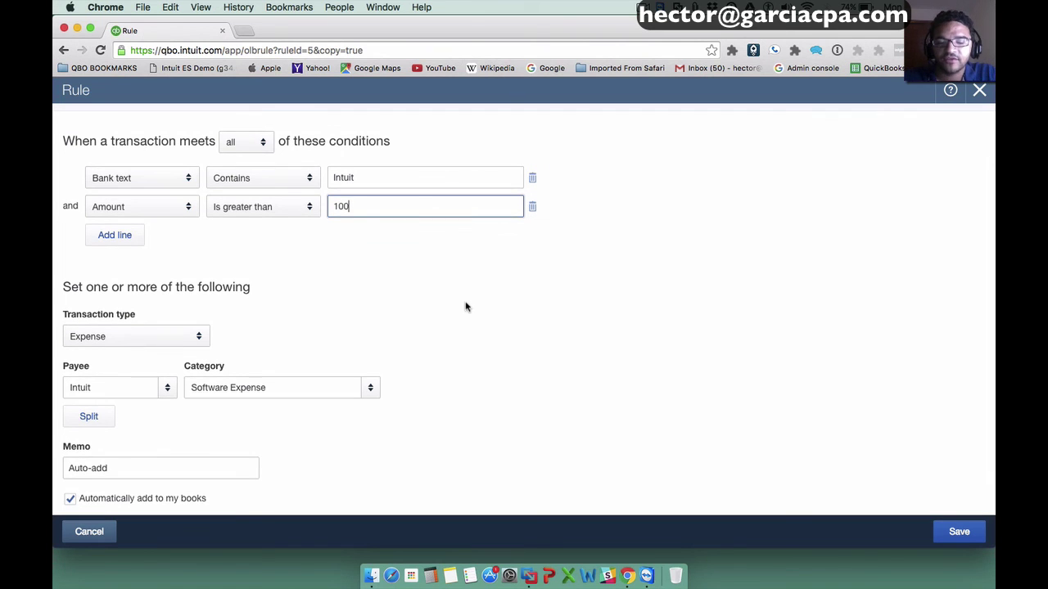
pyautogui.scroll(2, 465, 307)
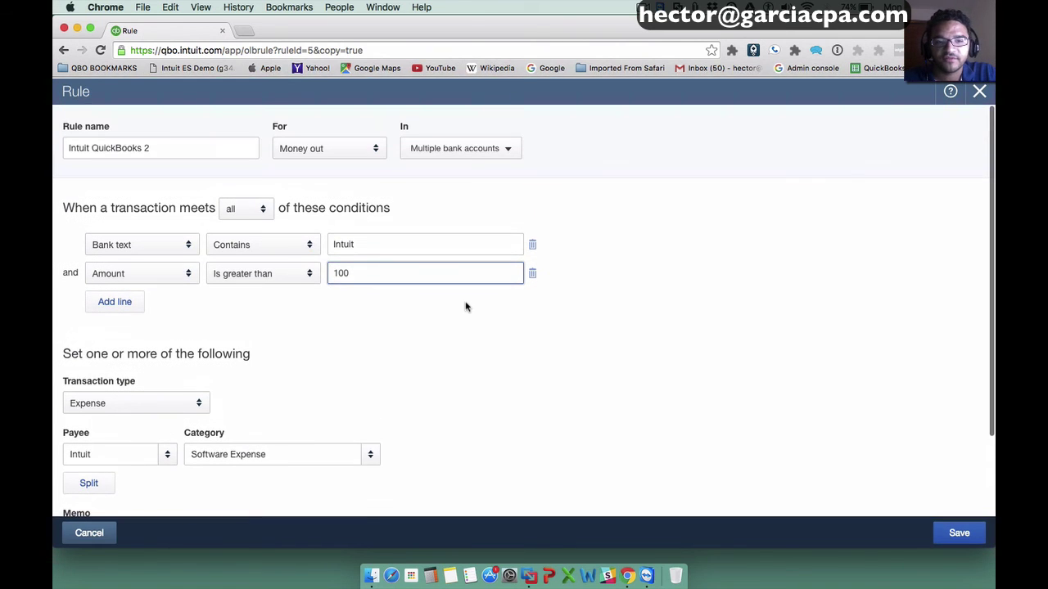
pyautogui.click(532, 273)
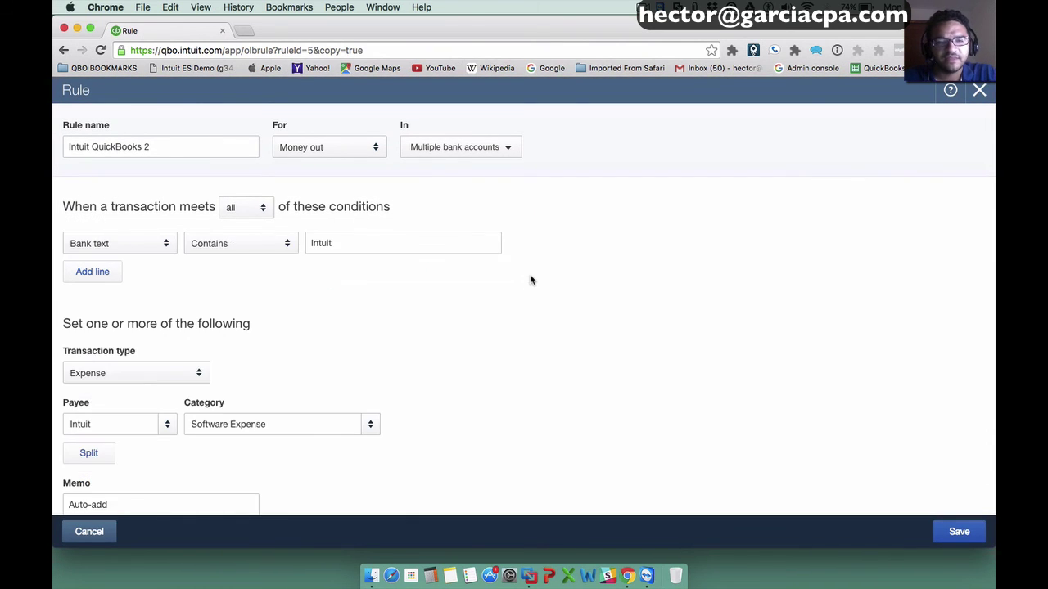
# - Save the rule and check Chase Bank's In QuickBooks list for the transactions it added
pyautogui.click(958, 534)
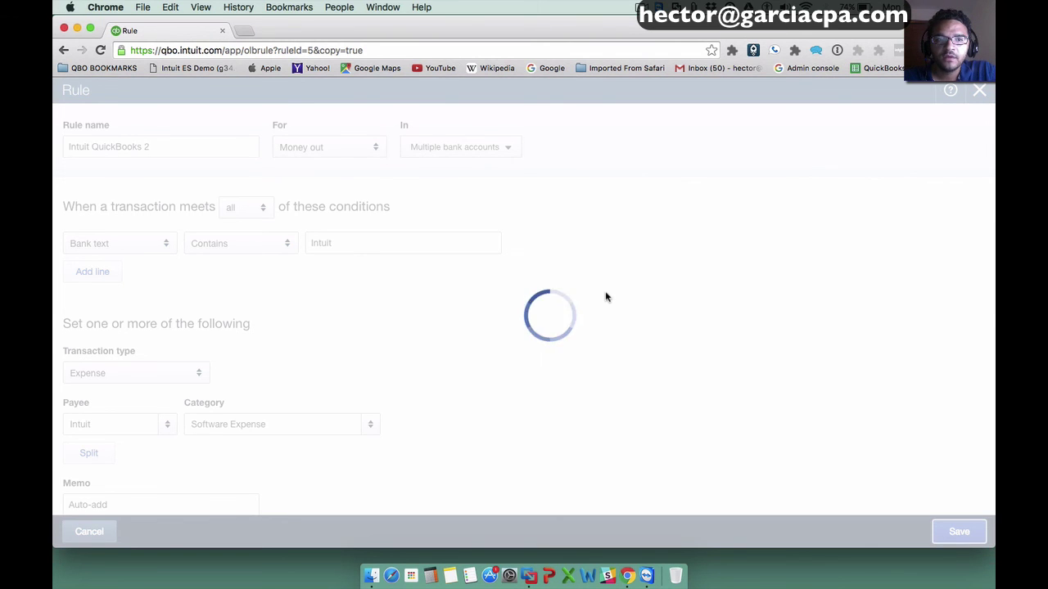
pyautogui.click(236, 119)
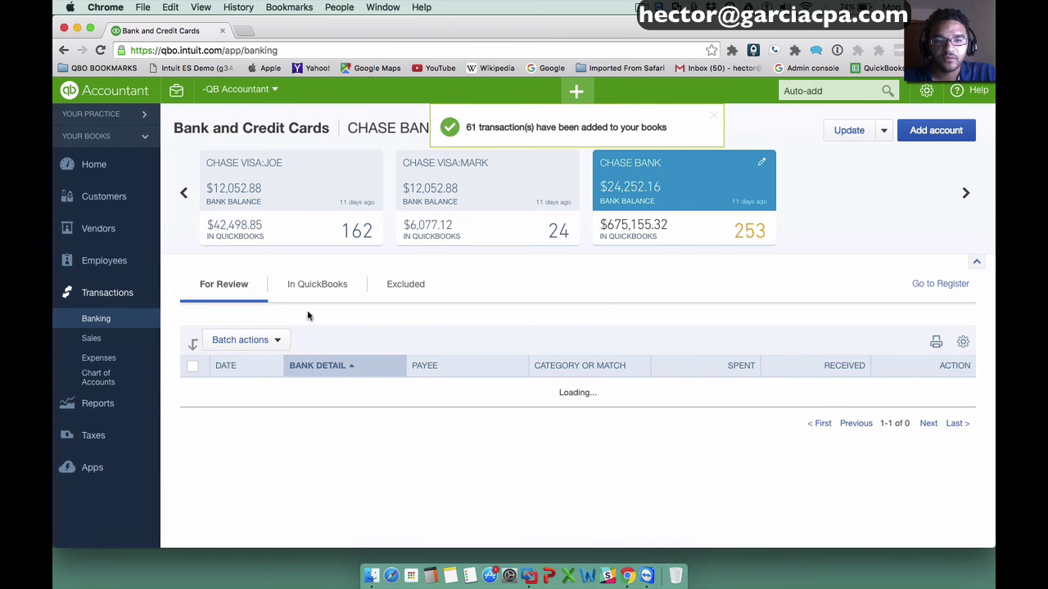
pyautogui.click(308, 289)
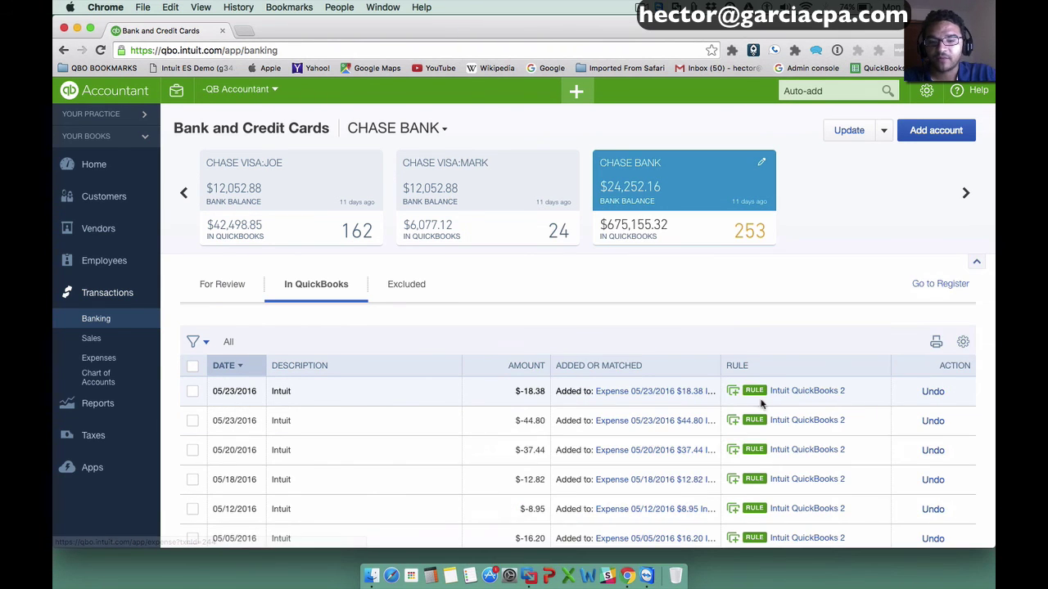
pyautogui.scroll(-2, 761, 403)
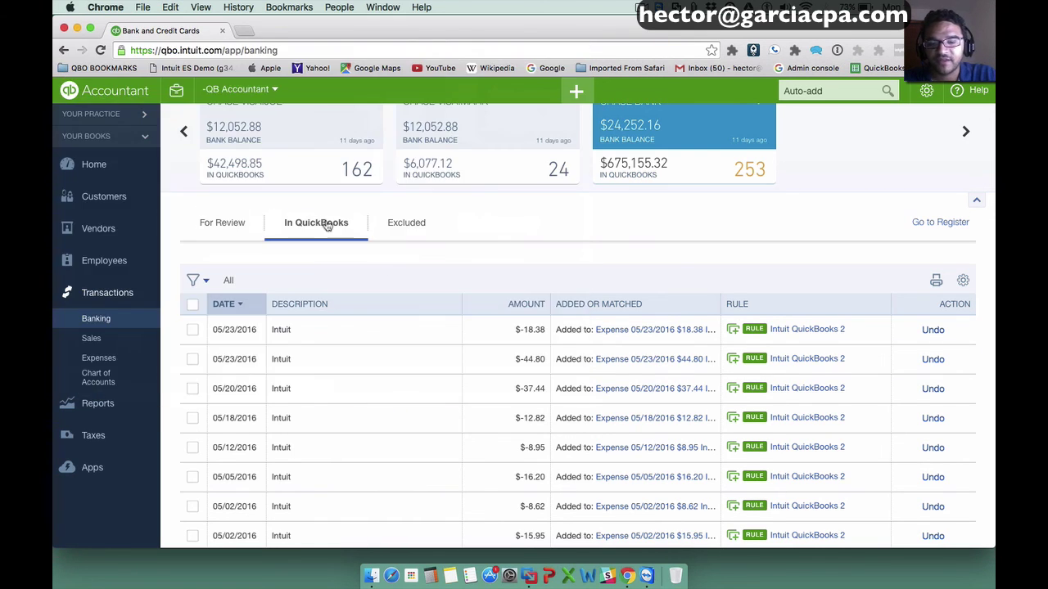
# - View the rule applied to the 05/23/2016 Intuit transaction of $18.38, and open the expense it was added to
pyautogui.click(820, 330)
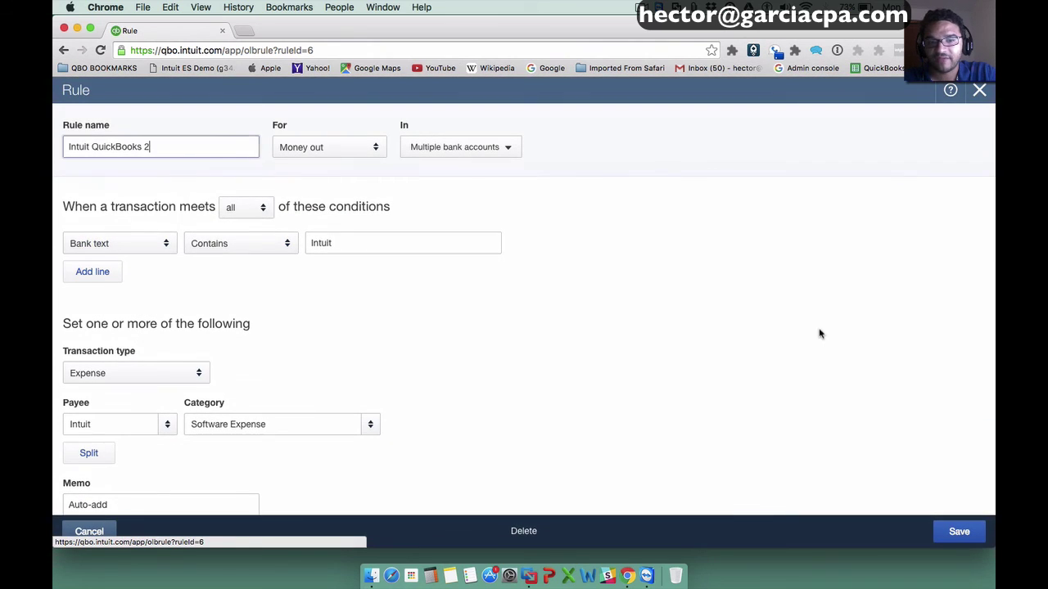
pyautogui.click(981, 91)
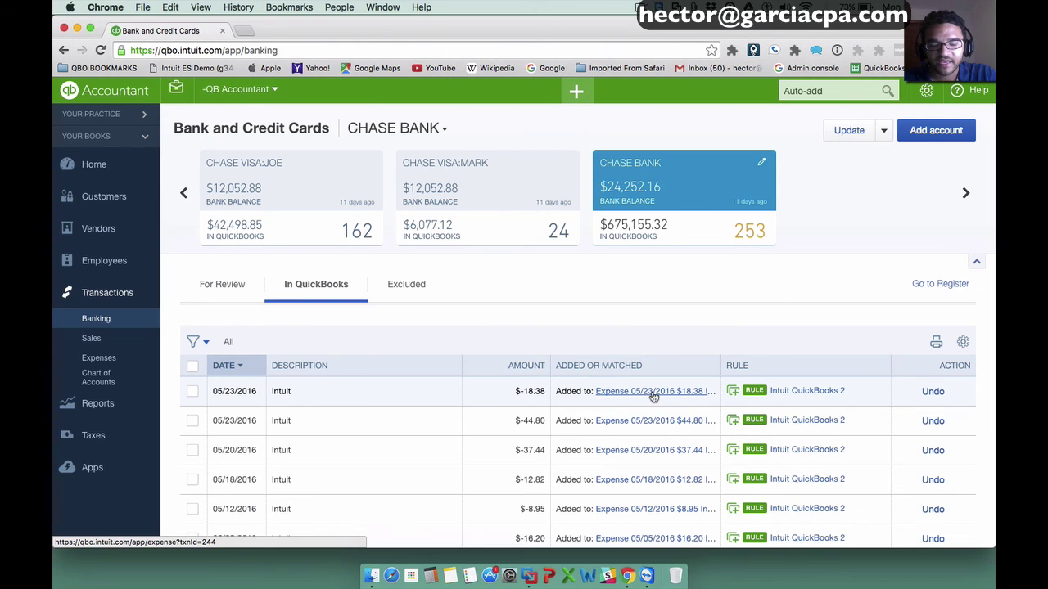
pyautogui.click(643, 396)
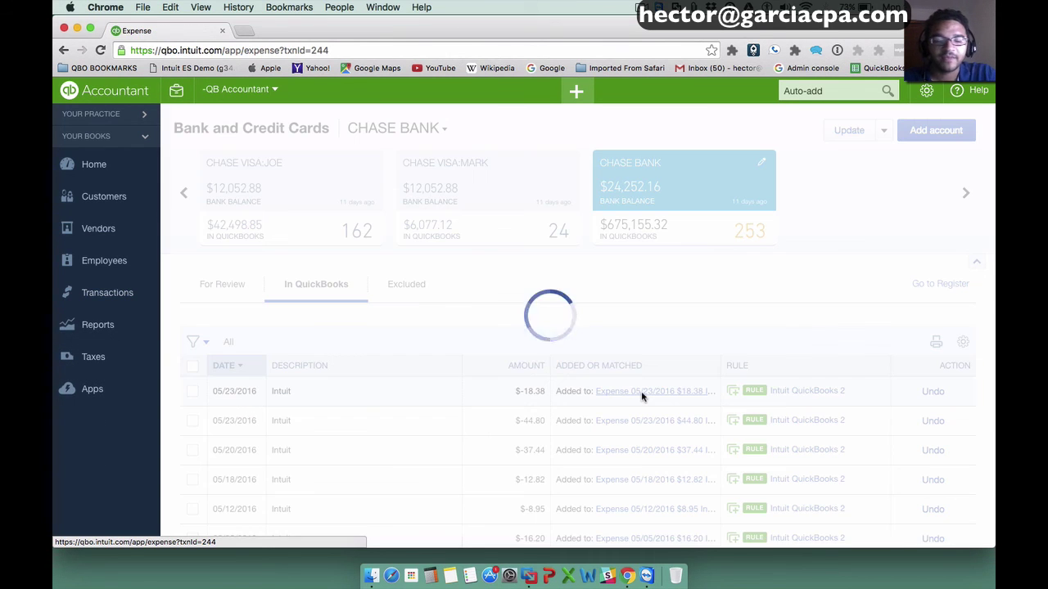